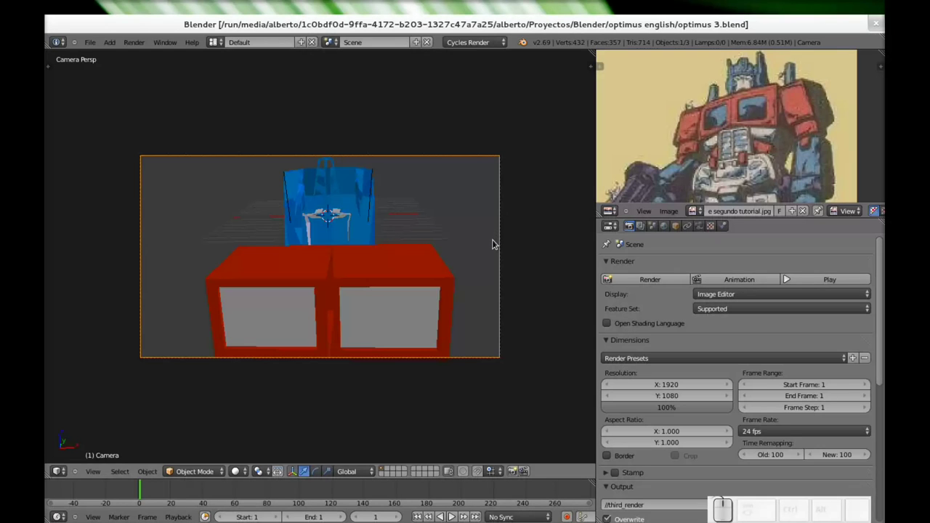
Leave the camera view and select the robot's head and chest mesh
middle_drag(407, 276, 357, 316)
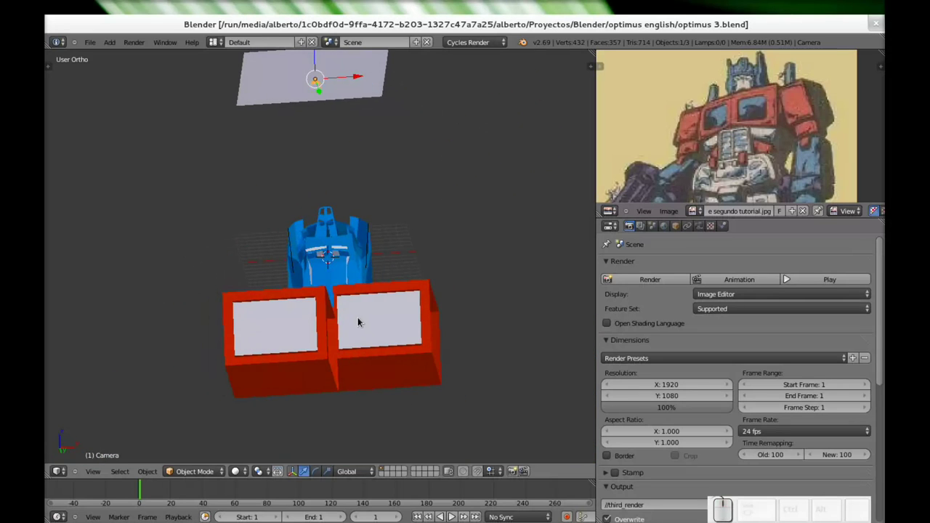
right_click(356, 316)
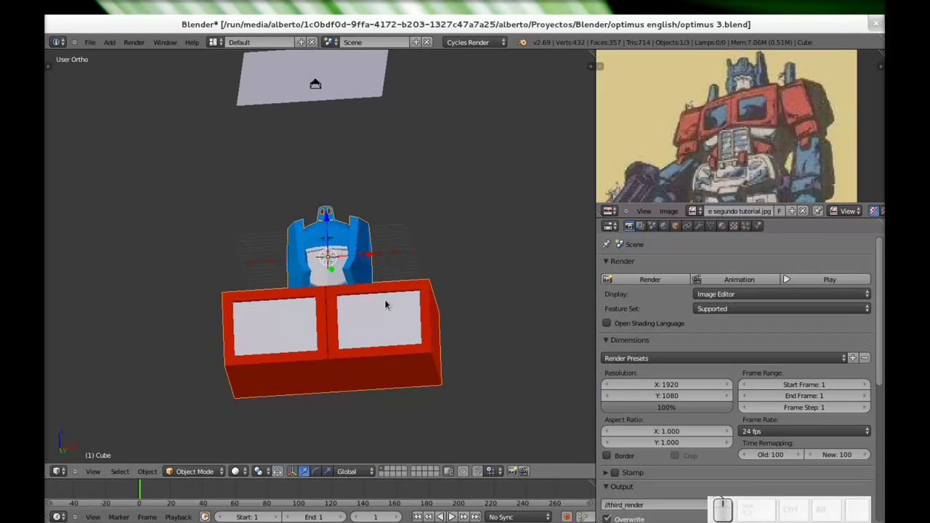
middle_drag(386, 301, 289, 385)
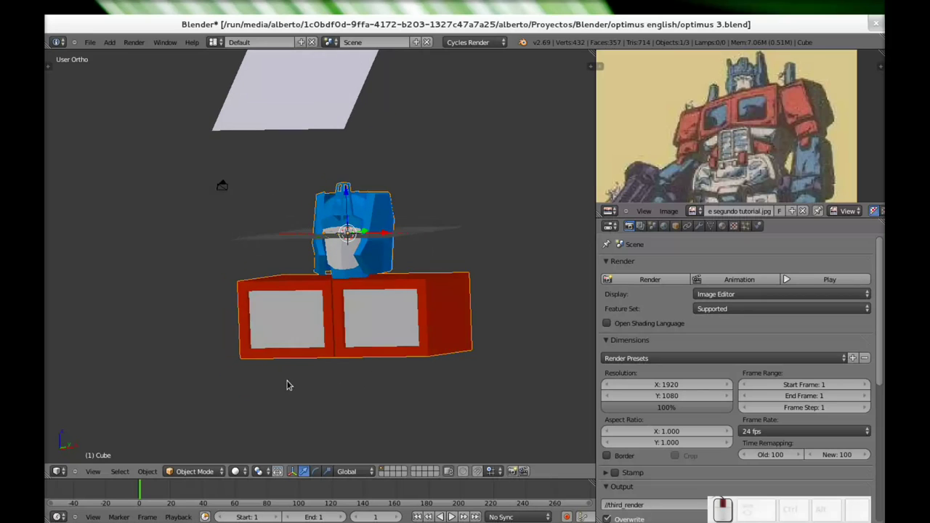
Examine the robot's head and chest mesh up close, from several angles and with its topology shown
scroll(327, 324, up, 3)
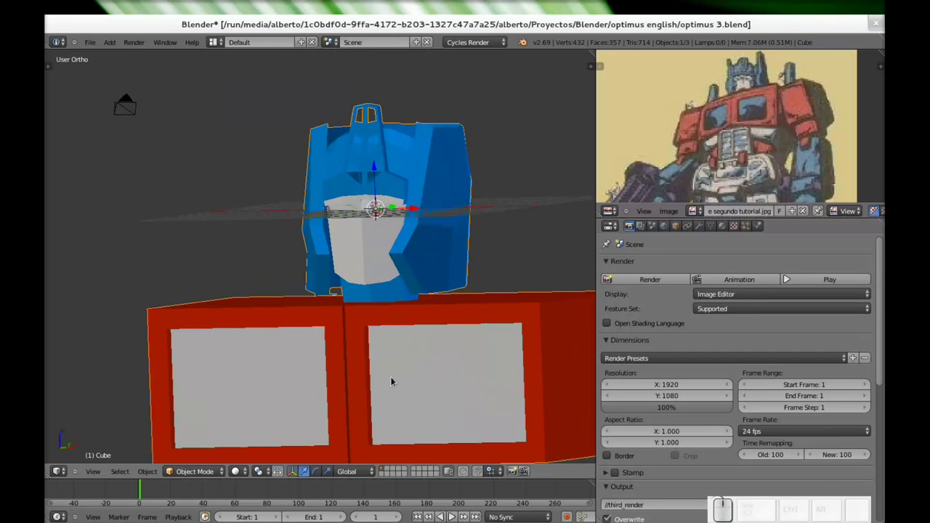
scroll(353, 375, down, 4)
middle_drag(328, 315, 349, 332)
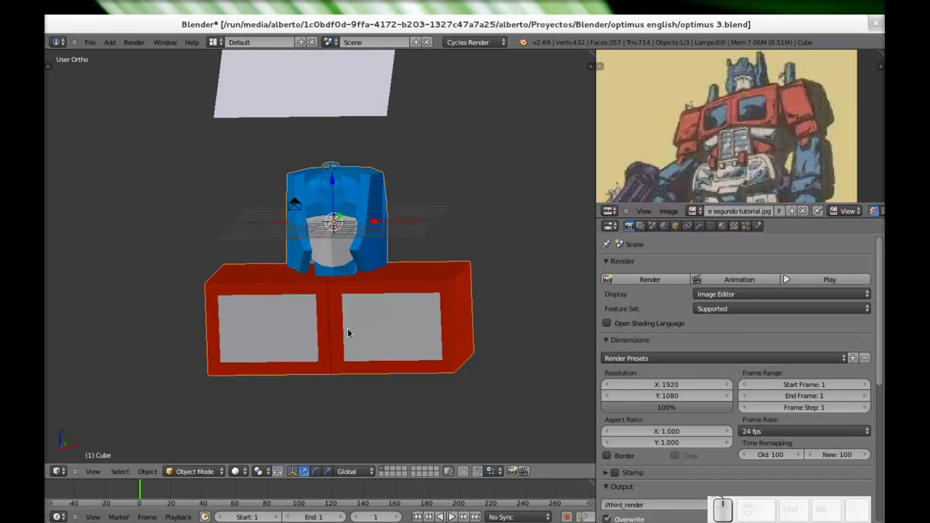
scroll(349, 332, up, 3)
scroll(339, 327, down, 2)
middle_drag(313, 363, 344, 350)
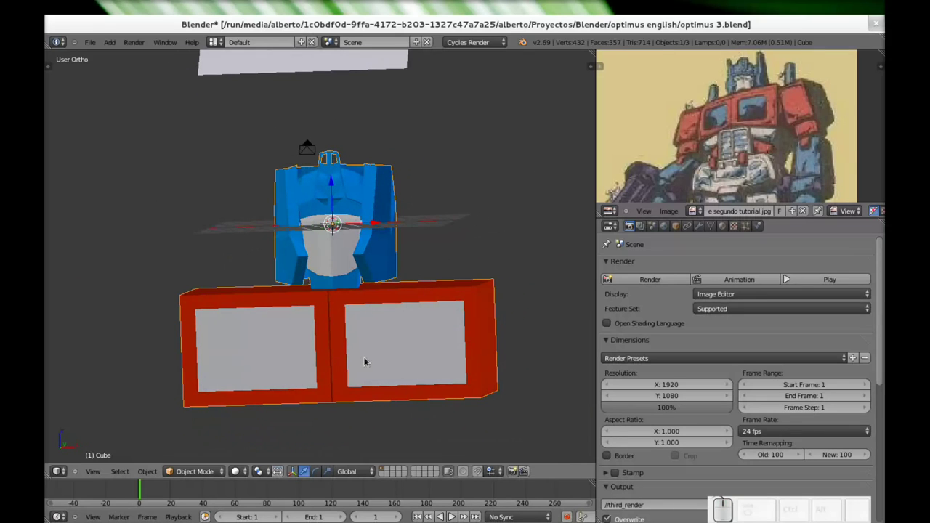
scroll(374, 342, down, 2)
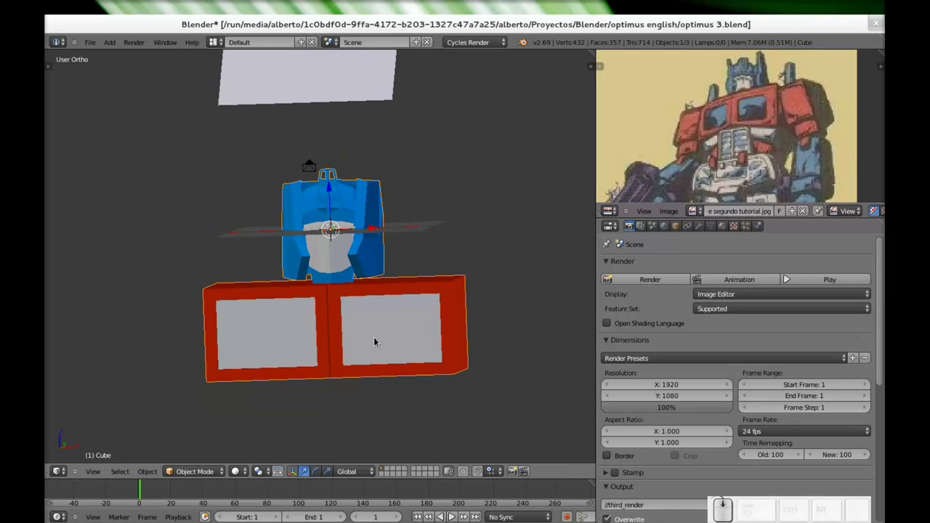
key(Tab)
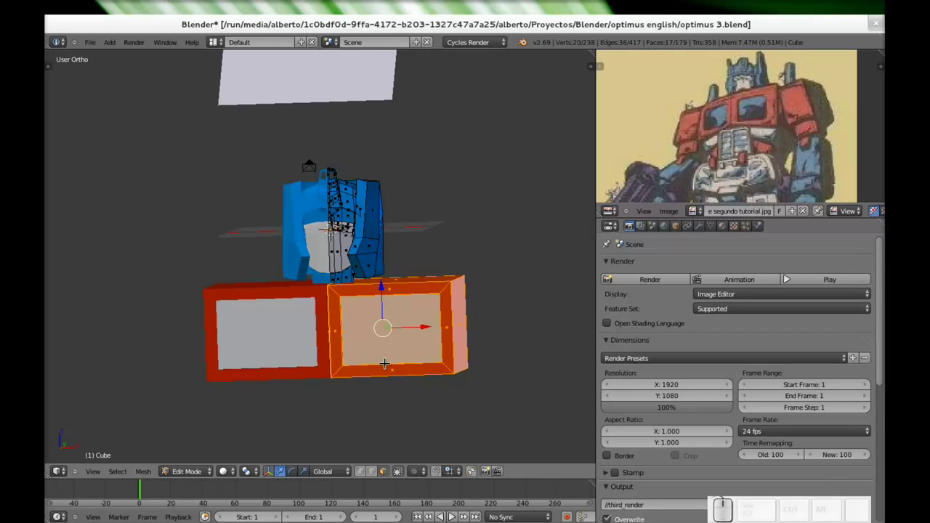
key(Tab)
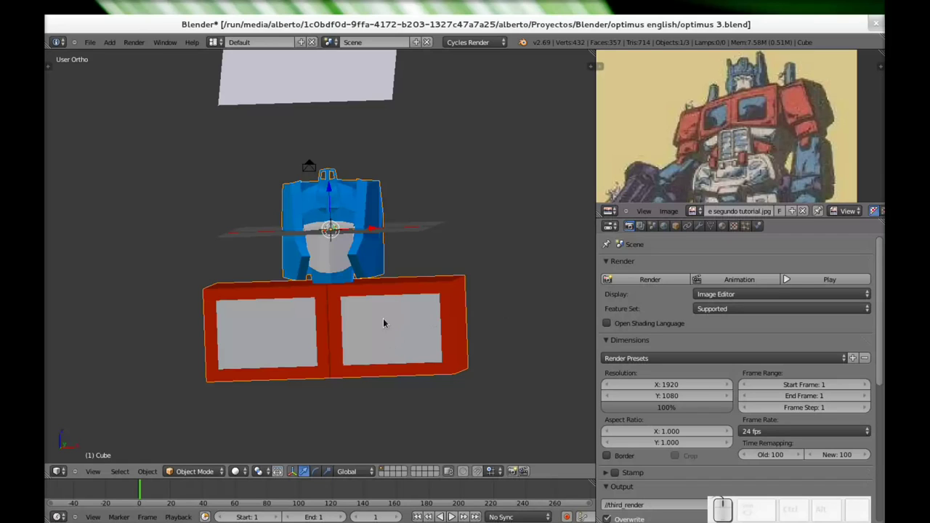
shift+middle_drag(347, 372, 364, 299)
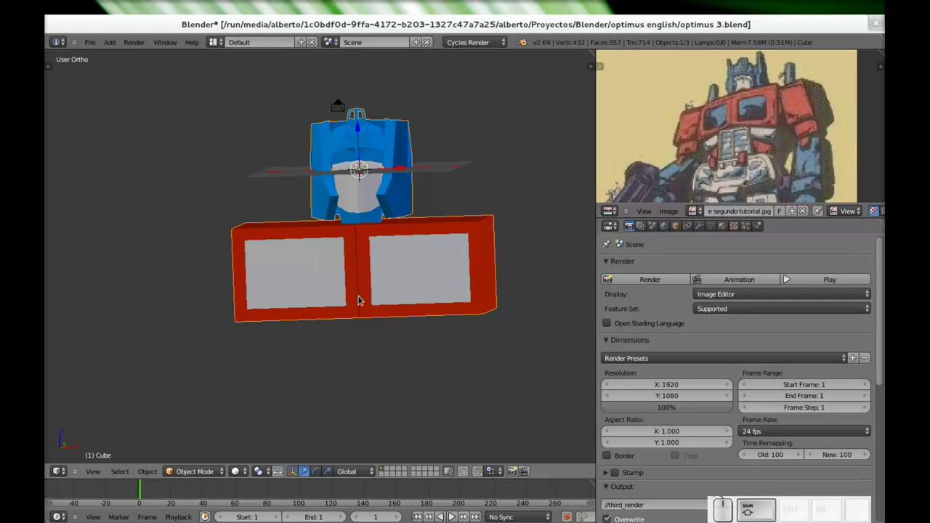
Box-select the chest box's lower inner corner vertices at the centre seam and raise them slightly along Z
key(Tab)
scroll(404, 302, up, 3)
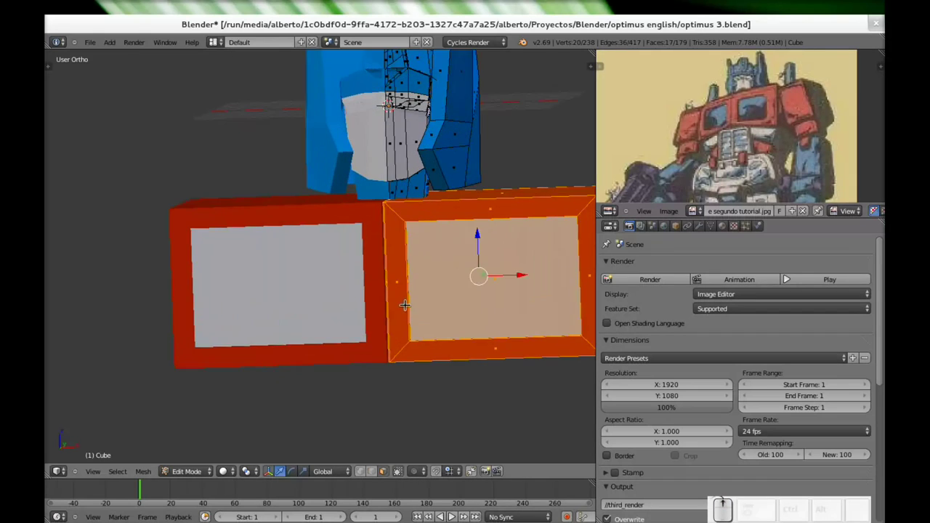
scroll(405, 311, down, 1)
mouse_move(390, 335)
middle_down()
mouse_move(400, 327)
mouse_move(416, 337)
mouse_move(395, 318)
middle_up()
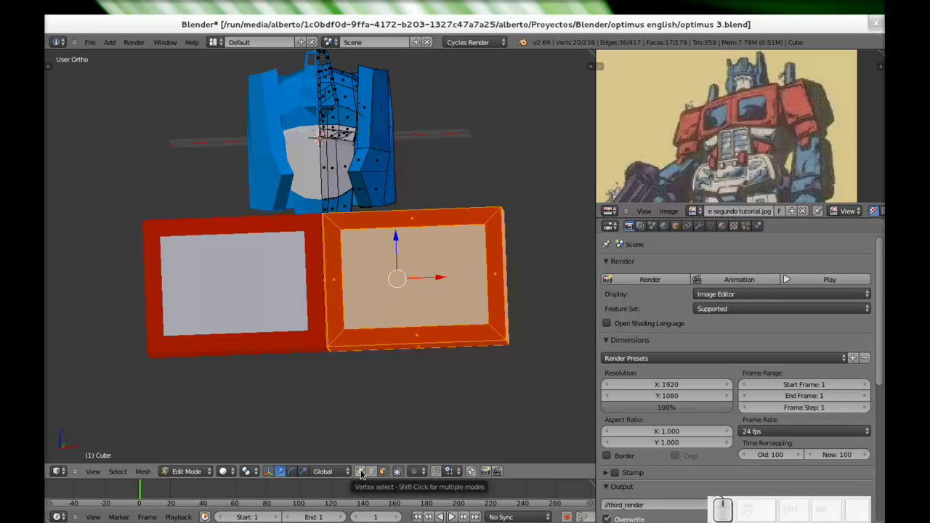
scroll(340, 353, up, 1)
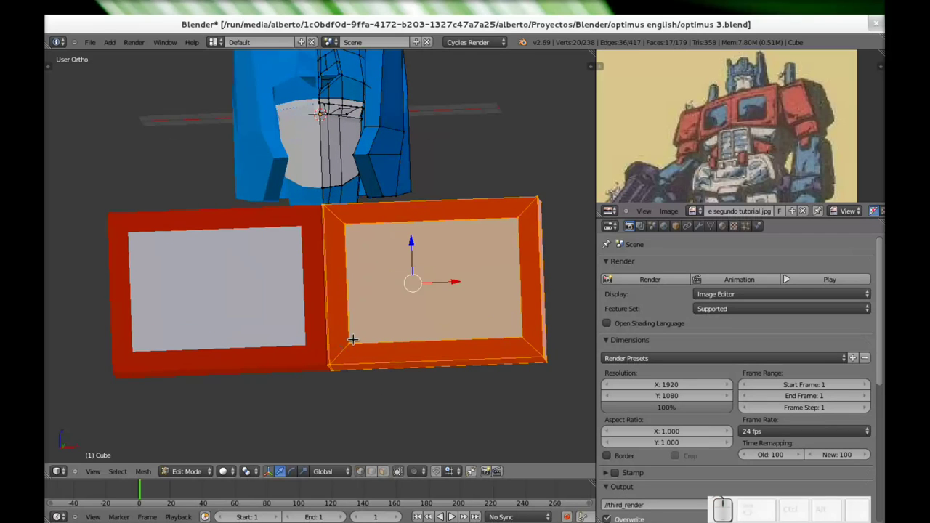
key(a)
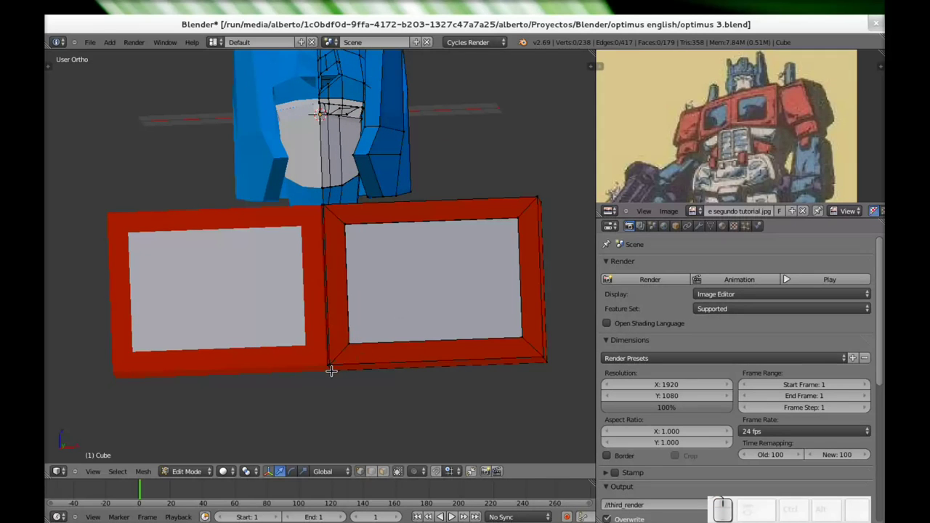
key(b)
drag(312, 351, 343, 397)
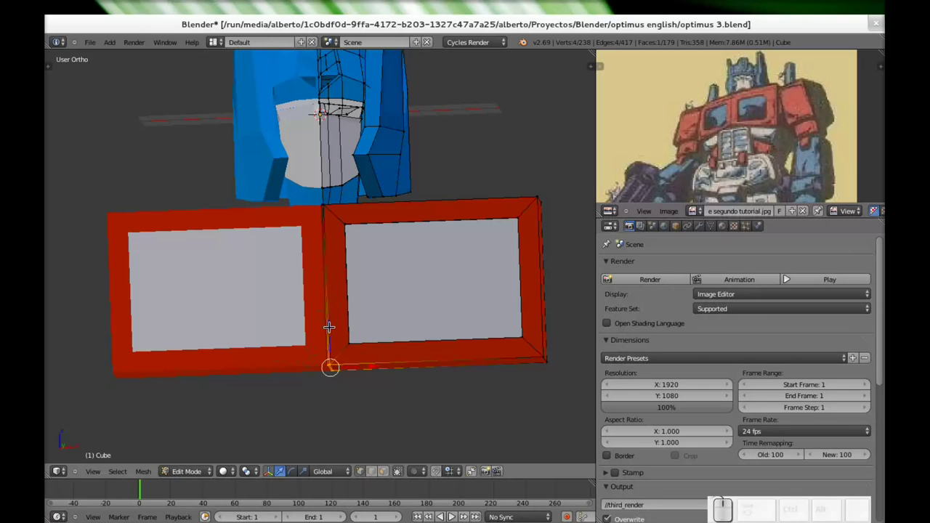
drag(328, 329, 333, 321)
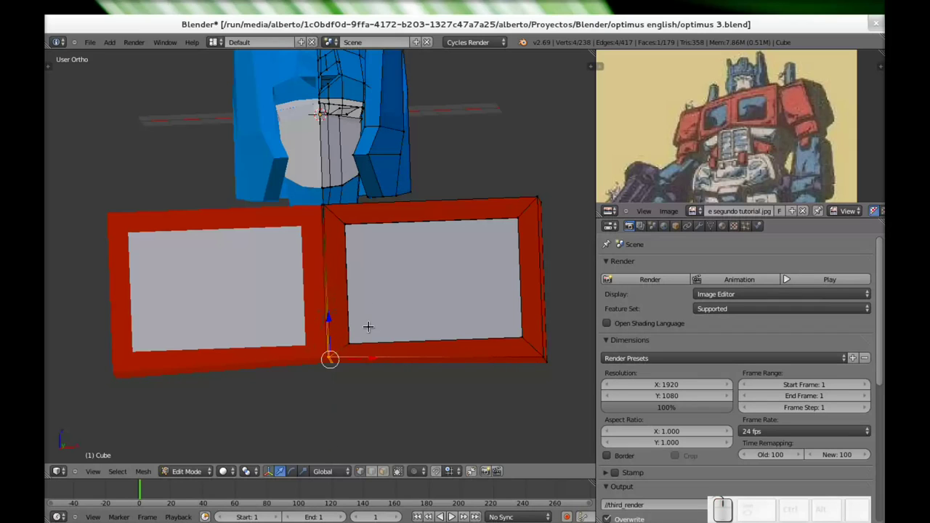
key(ctrl)
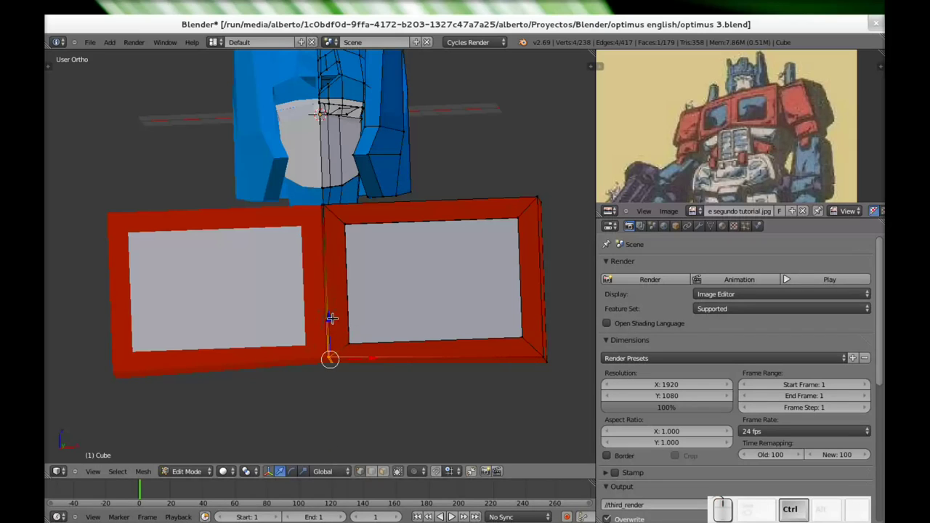
drag(328, 315, 330, 315)
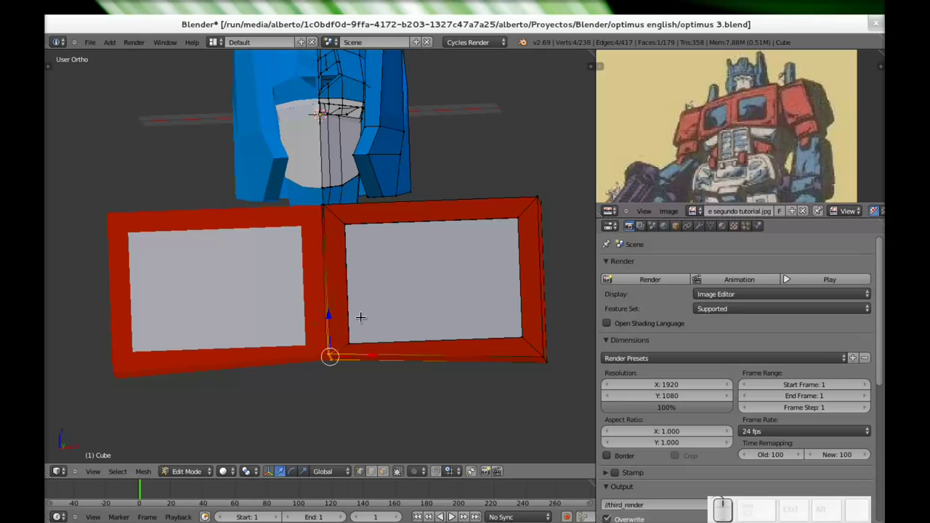
drag(329, 324, 330, 324)
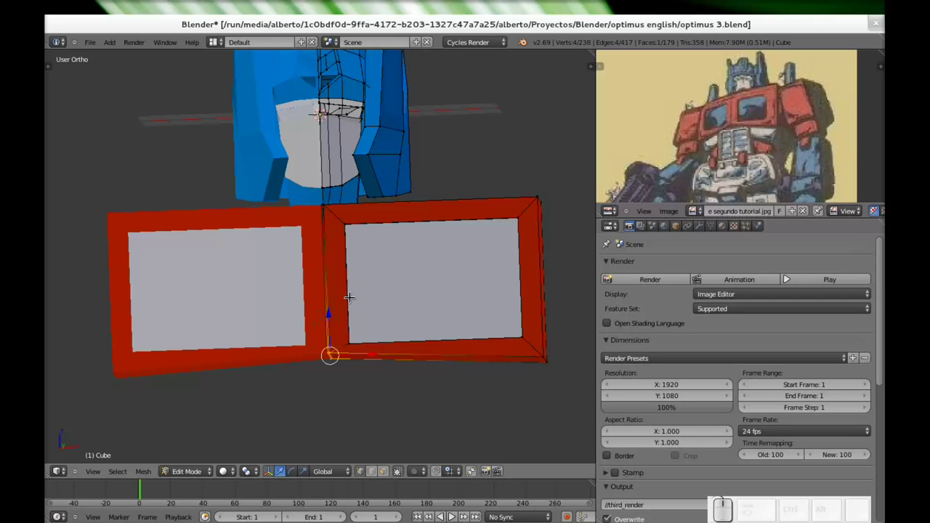
Raise the same corner vertices further with proportional editing, adjusting the influence so the window's lower inner corner follows
key(o)
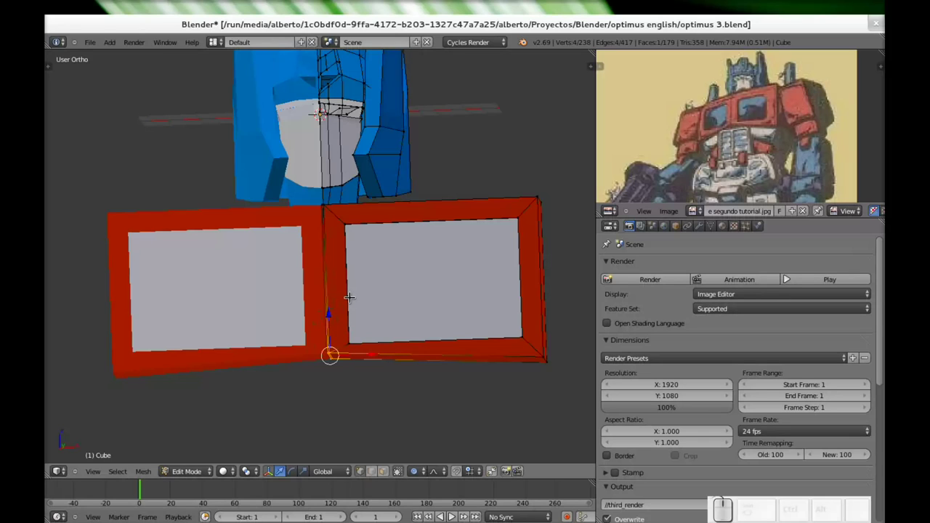
drag(327, 320, 331, 308)
scroll(326, 318, down, 5)
scroll(327, 316, down, 3)
scroll(327, 311, down, 1)
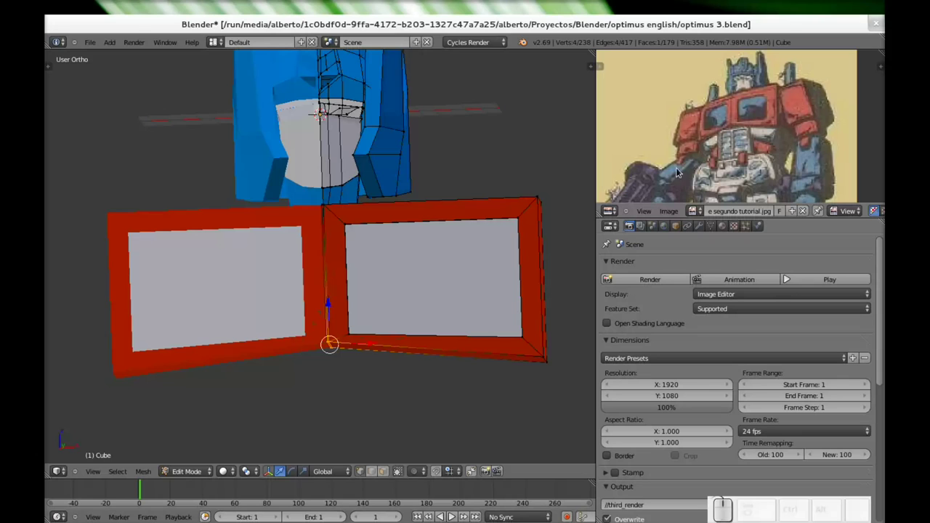
Add a vertical loop cut around the chest box and slide it to about 0.83 towards the outer side
shift+middle_drag(473, 353, 450, 302)
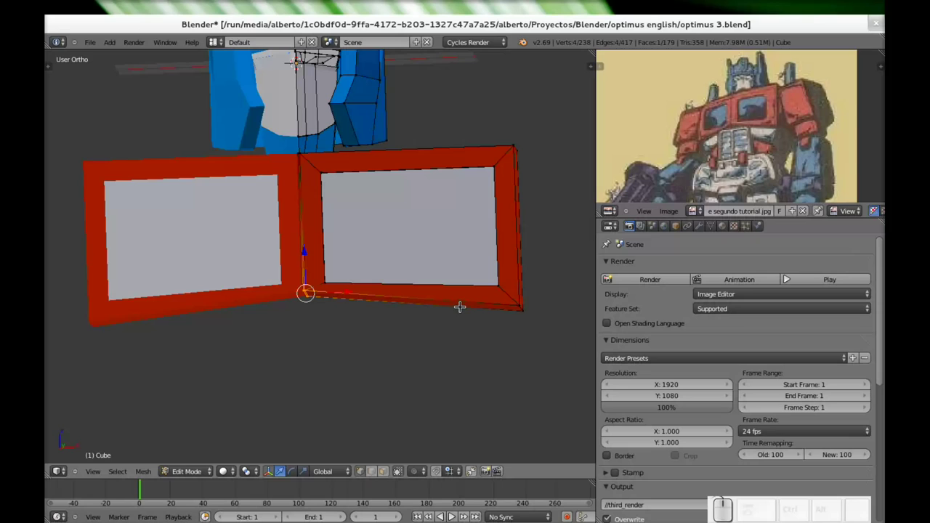
key(ctrl+r)
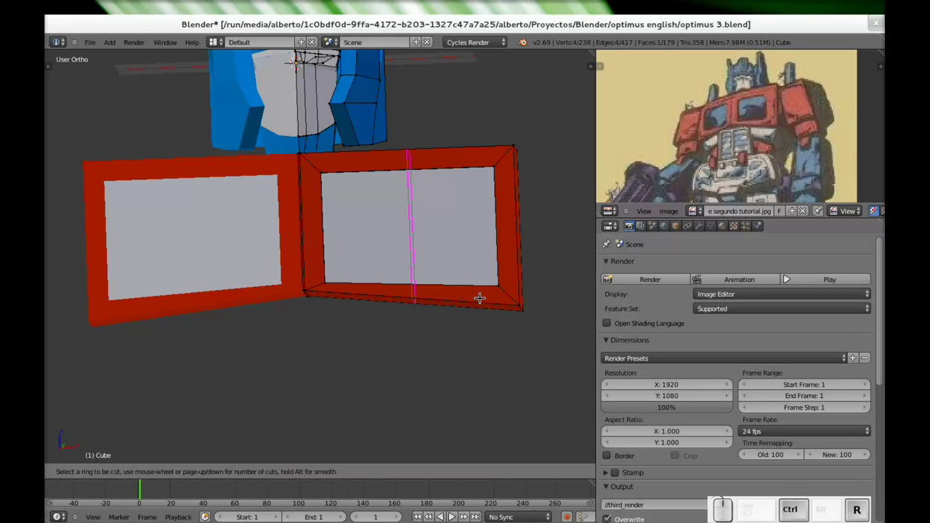
click(479, 298)
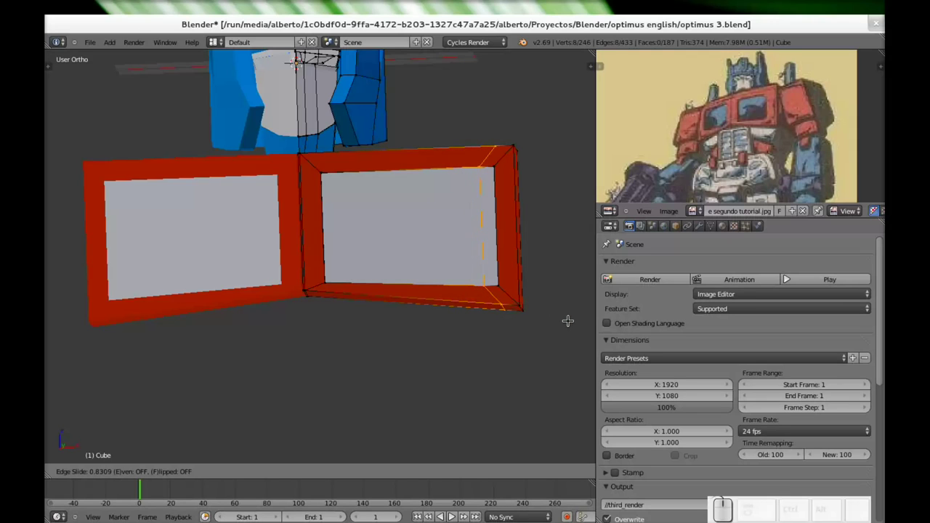
click(566, 321)
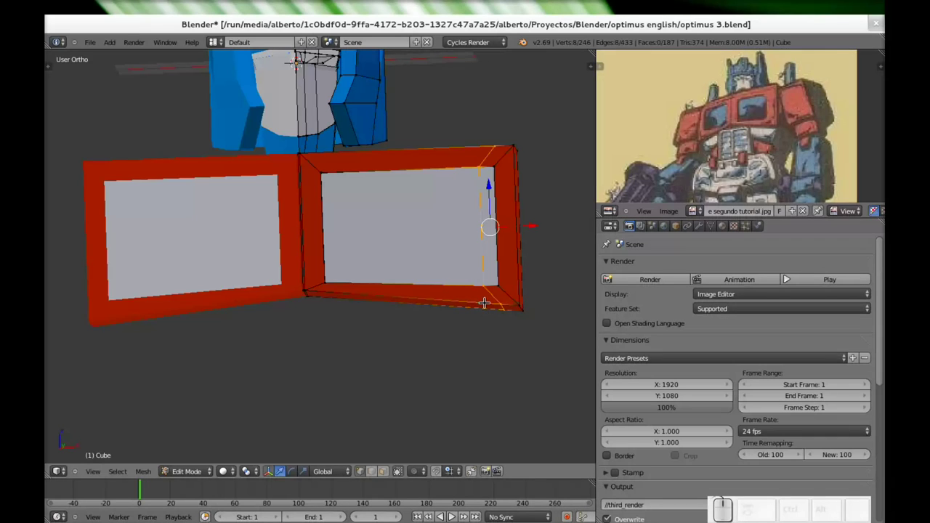
Add a second vertical loop cut across the window and slide it about 0.15 towards the centre seam
key(ctrl+r)
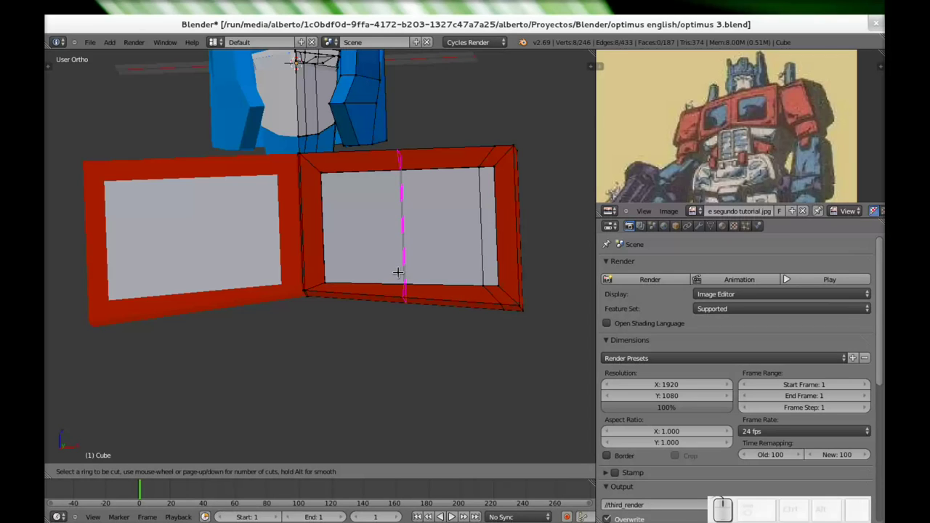
click(398, 272)
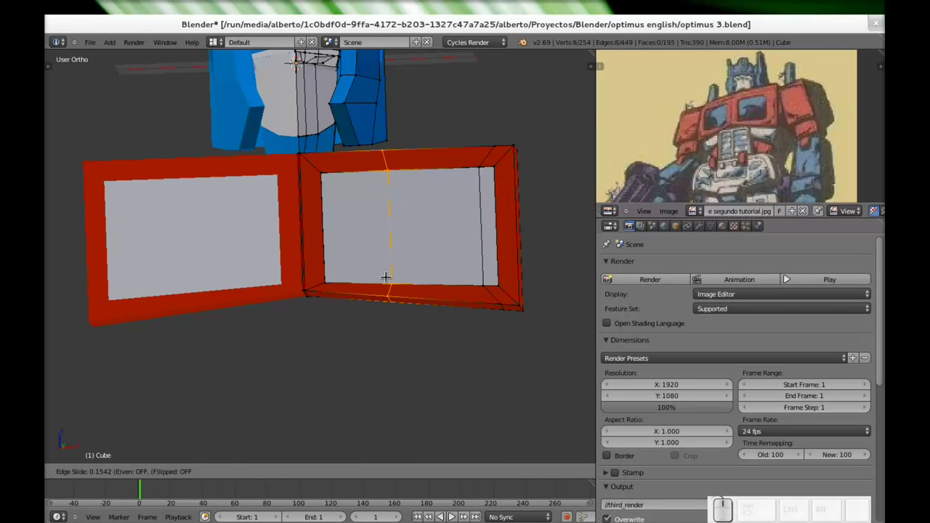
click(385, 276)
Select the four corner vertices of the chest's underside face between the two loop cuts and inset that face slightly
middle_drag(415, 315, 442, 293)
scroll(813, 154, up, 1)
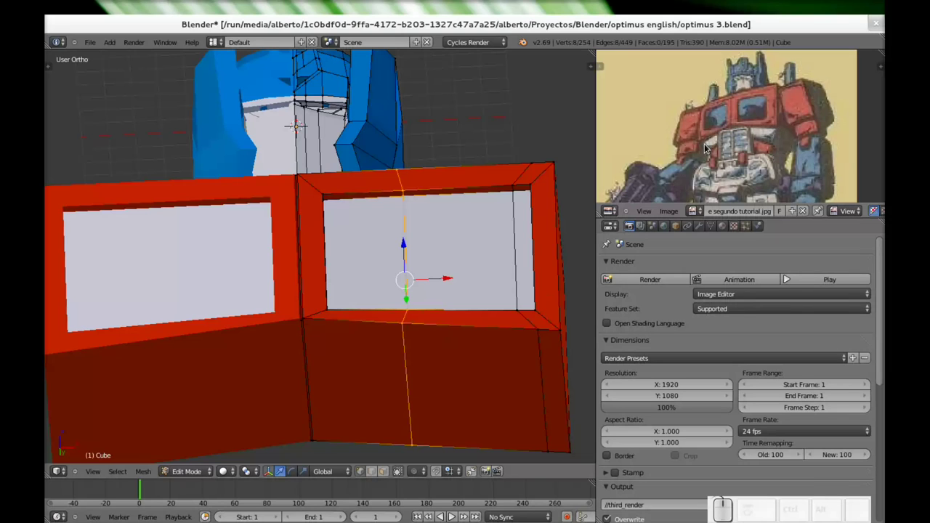
scroll(784, 144, down, 1)
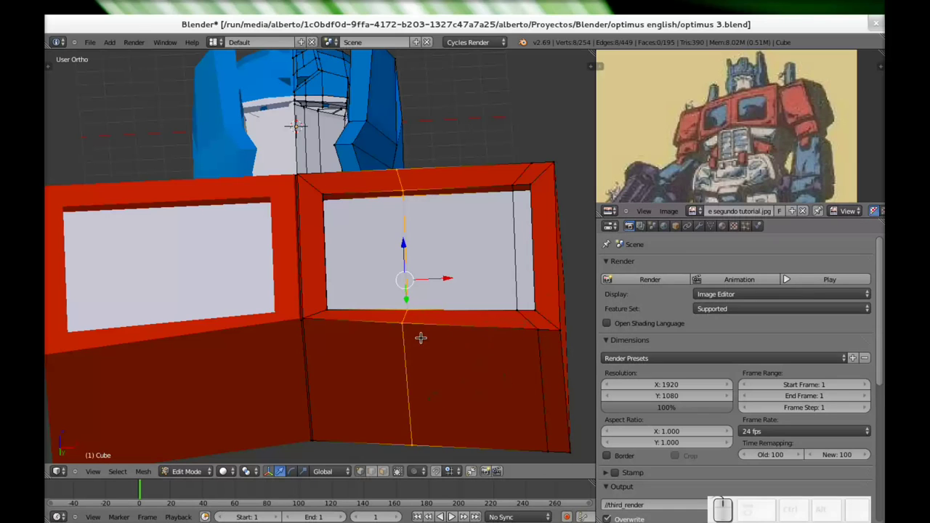
right_click(403, 323)
scroll(407, 326, up, 1)
shift+right_click(580, 345)
shift+middle_drag(421, 361, 349, 260)
shift+right_click(358, 375)
shift+right_click(515, 379)
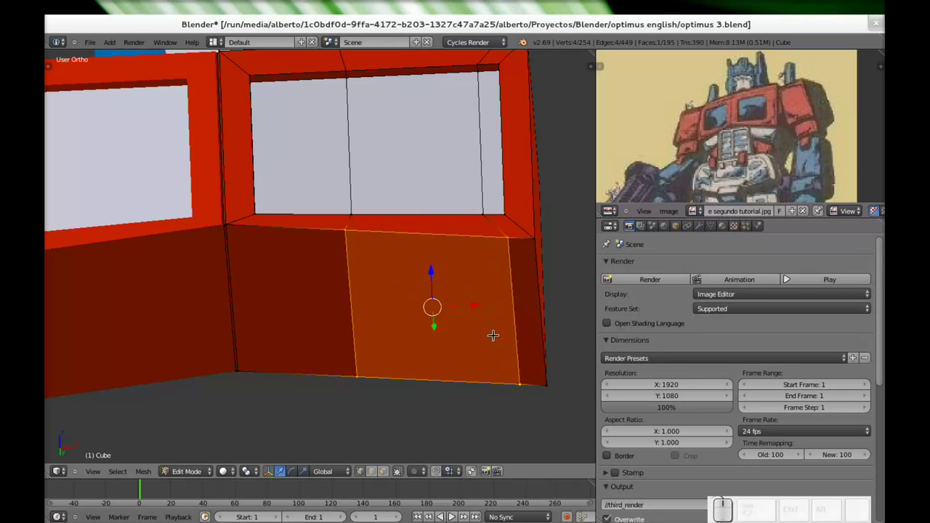
key(i)
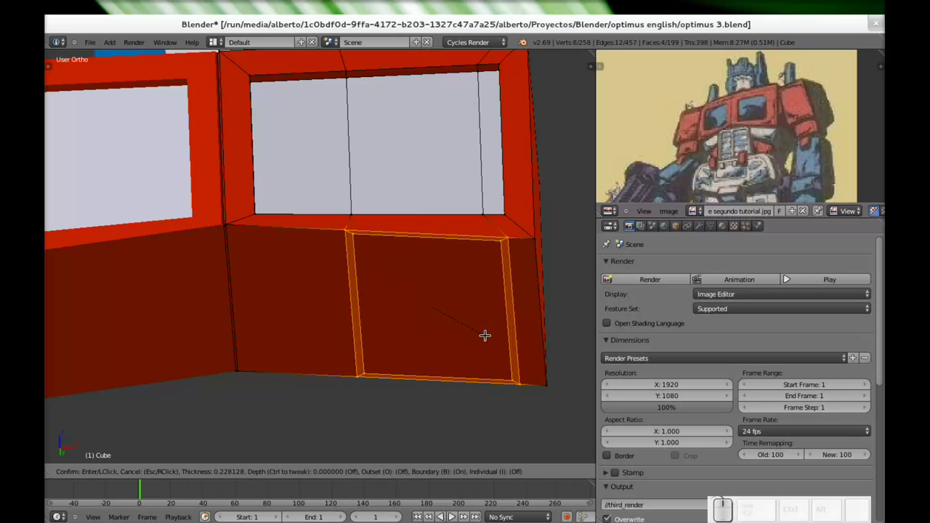
click(482, 334)
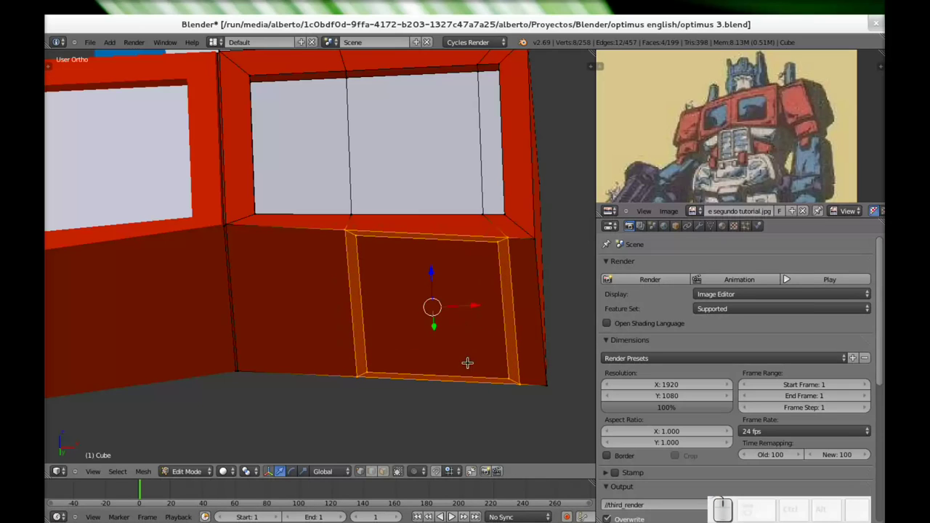
Select the inset face on the chest's underside in face mode and extrude it downwards by about 0.8
click(383, 472)
right_click(428, 320)
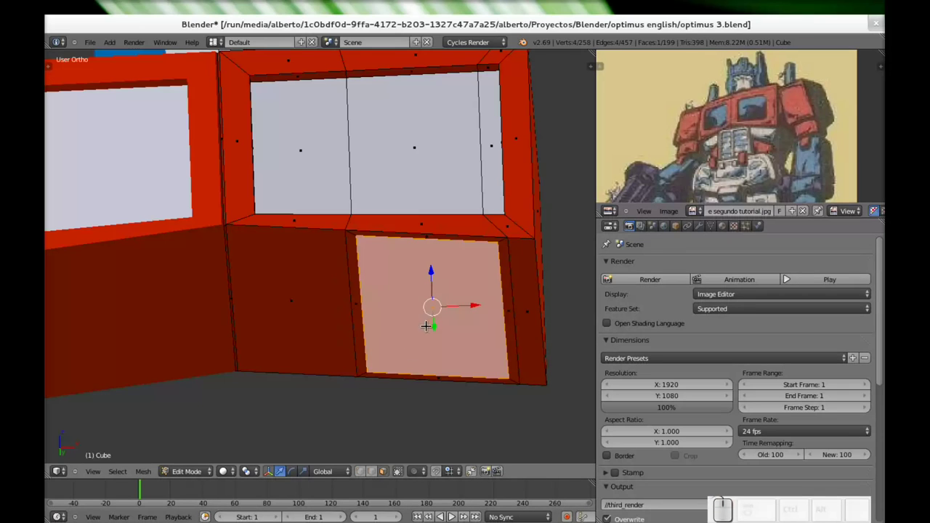
mouse_move(403, 279)
middle_down()
mouse_move(399, 259)
mouse_move(395, 308)
mouse_move(385, 297)
mouse_move(392, 284)
middle_up()
middle_drag(397, 285, 398, 283)
key(e)
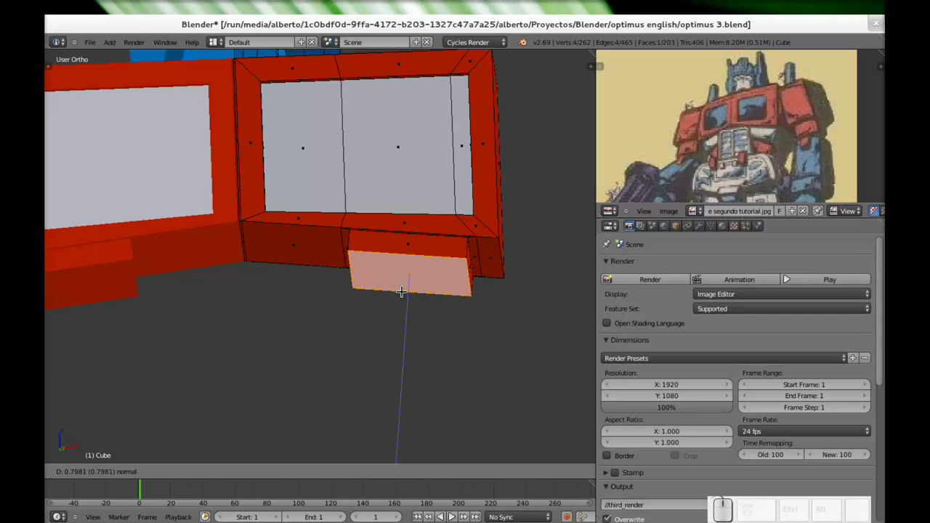
click(401, 292)
middle_drag(401, 292, 323, 293)
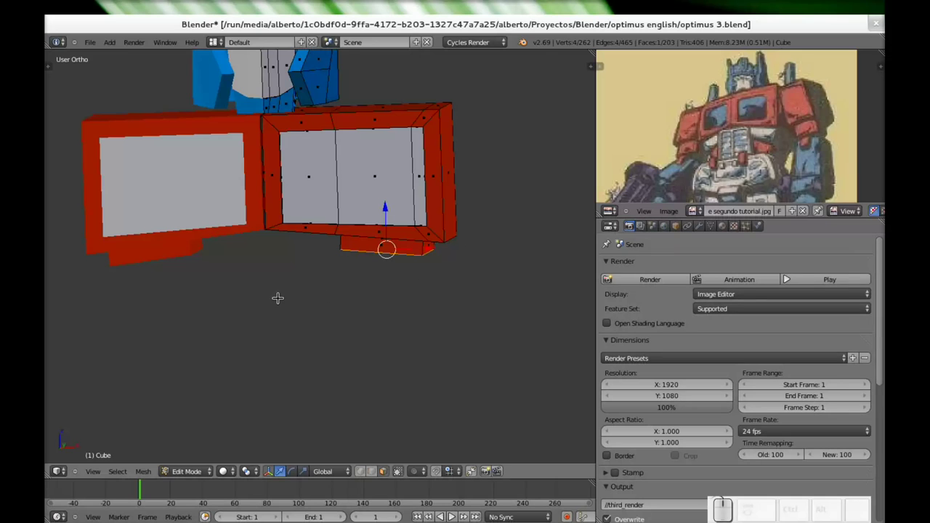
Add the four side faces of the extruded block under the chest to the selection of its bottom face
middle_drag(299, 249, 239, 308)
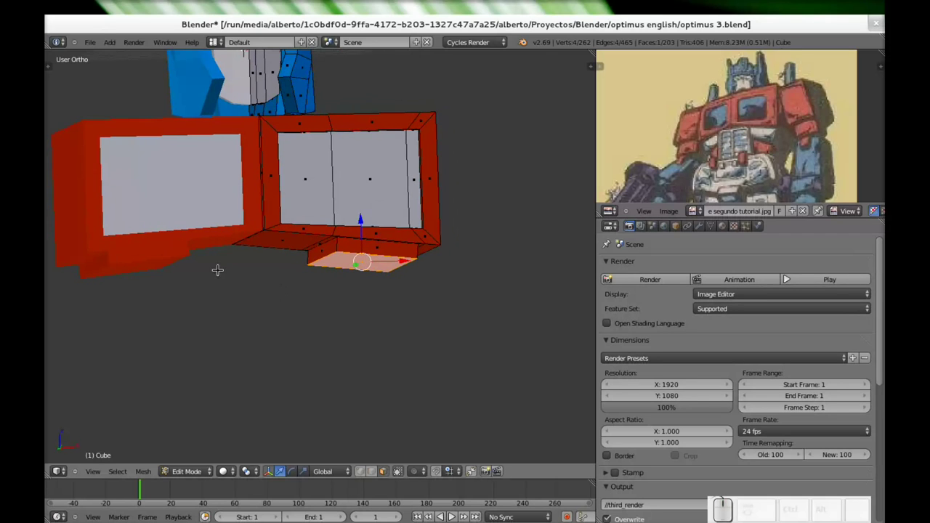
mouse_move(368, 291)
middle_down()
mouse_move(356, 276)
mouse_move(369, 278)
middle_up()
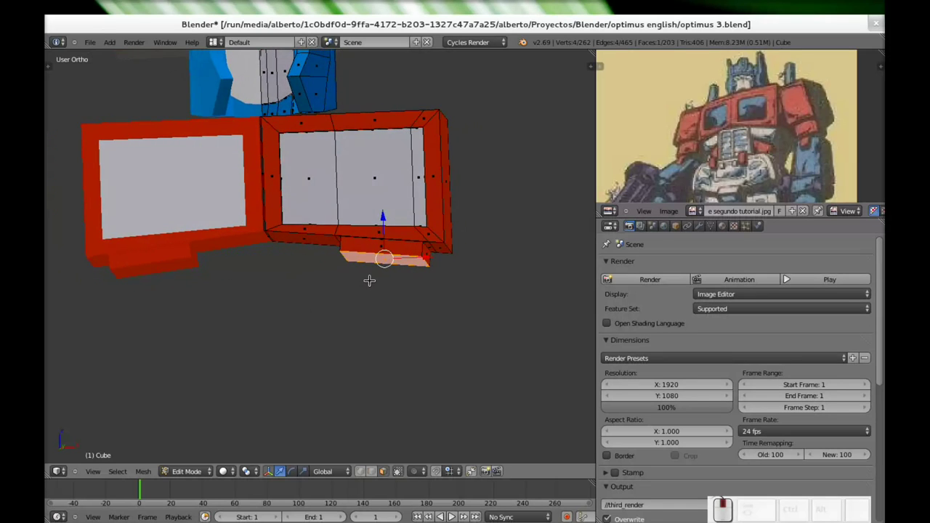
shift+right_click(386, 248)
middle_drag(475, 254, 419, 254)
shift+right_click(436, 247)
middle_drag(350, 268, 501, 265)
shift+right_click(302, 249)
mouse_move(207, 267)
middle_down()
mouse_move(363, 268)
mouse_move(207, 256)
middle_up()
shift+right_click(205, 256)
middle_drag(376, 243, 148, 249)
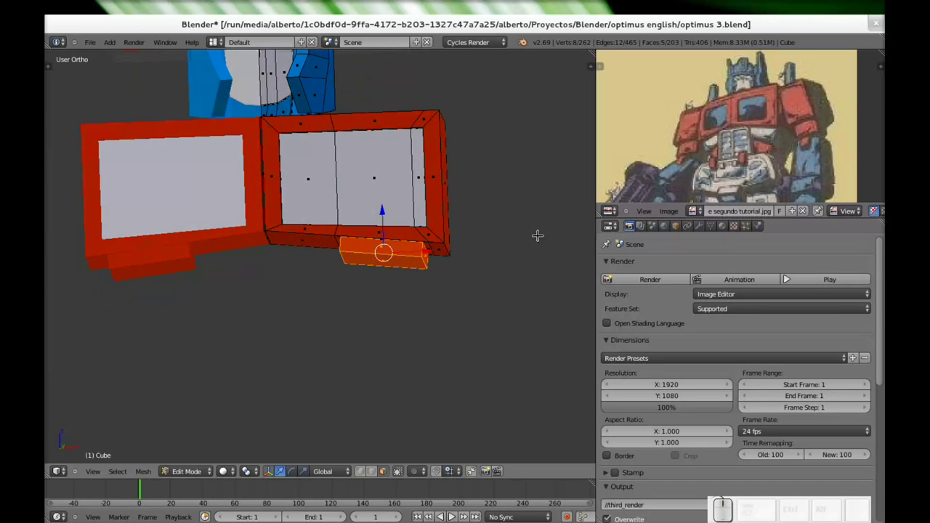
Add a new material slot to the model and name its new material "chrome"
click(721, 227)
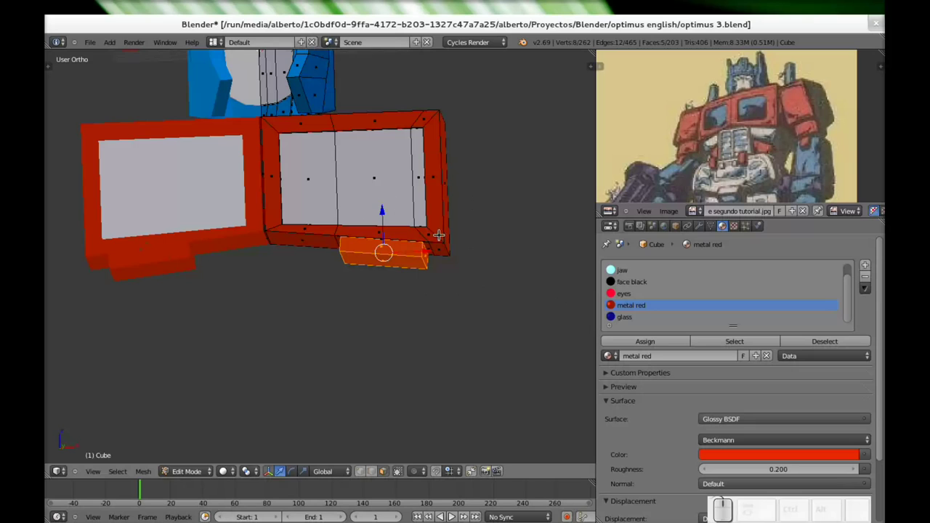
click(866, 267)
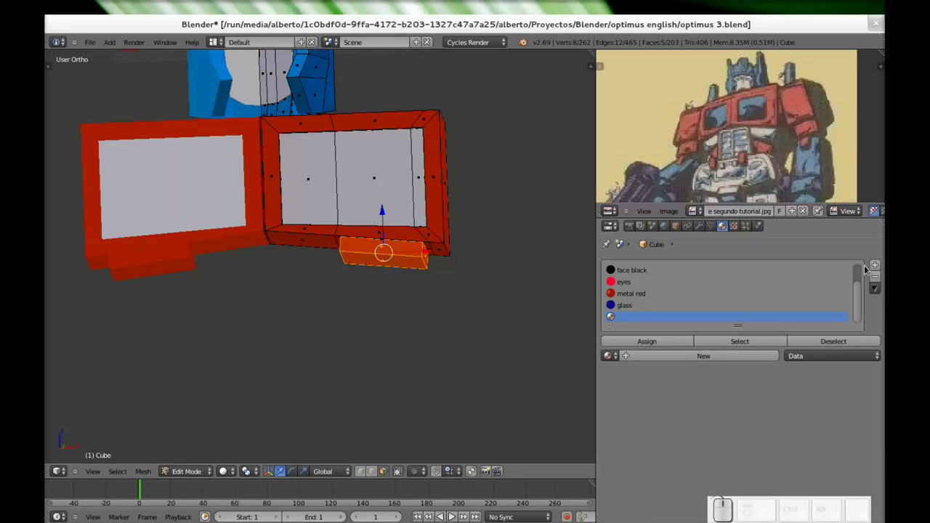
click(689, 354)
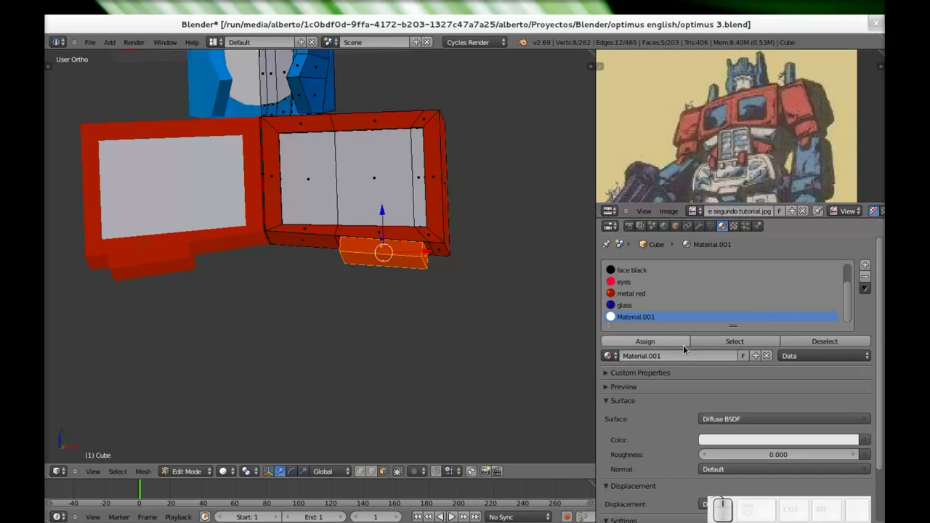
click(673, 355)
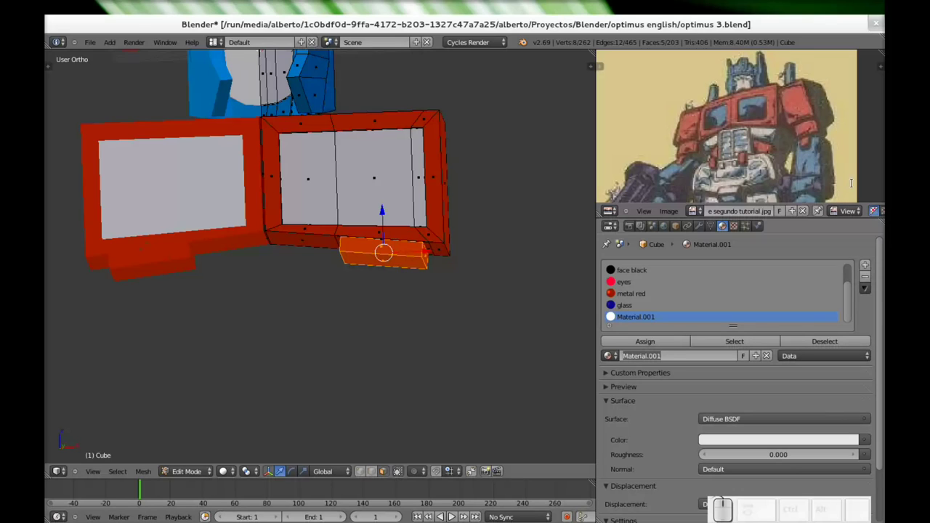
text(chrome)
key(Return)
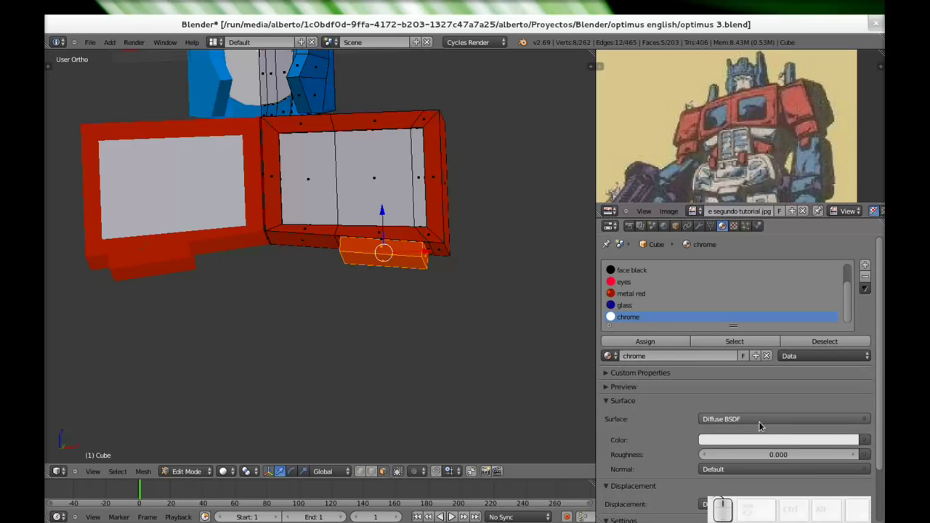
Make the chrome material a Glossy BSDF with roughness 0.200 and assign it to the block's selected faces
click(732, 420)
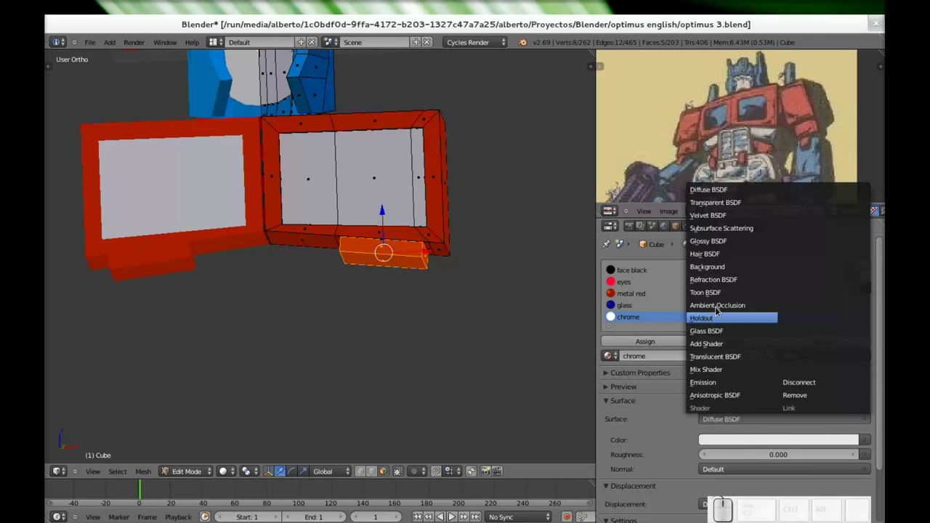
click(711, 241)
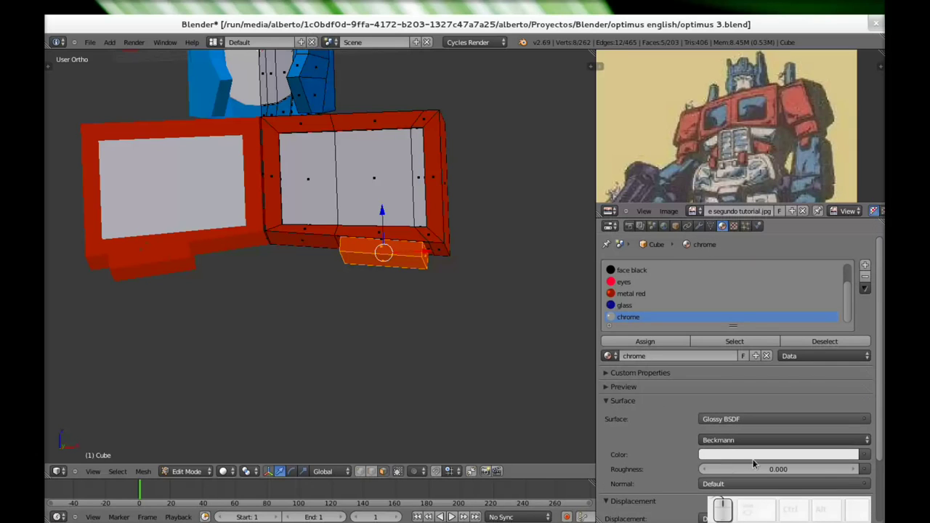
click(854, 471)
click(643, 341)
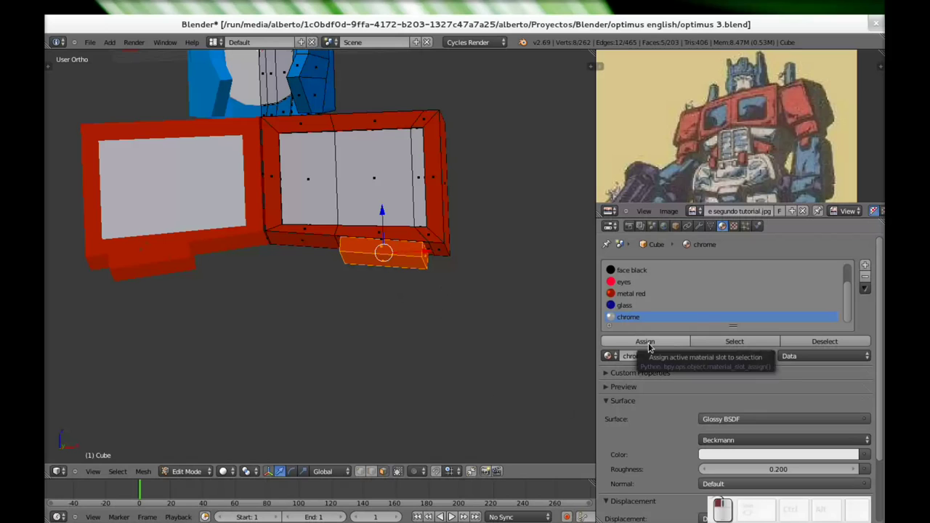
click(618, 345)
mouse_move(425, 316)
middle_down()
mouse_move(407, 312)
mouse_move(421, 314)
middle_up()
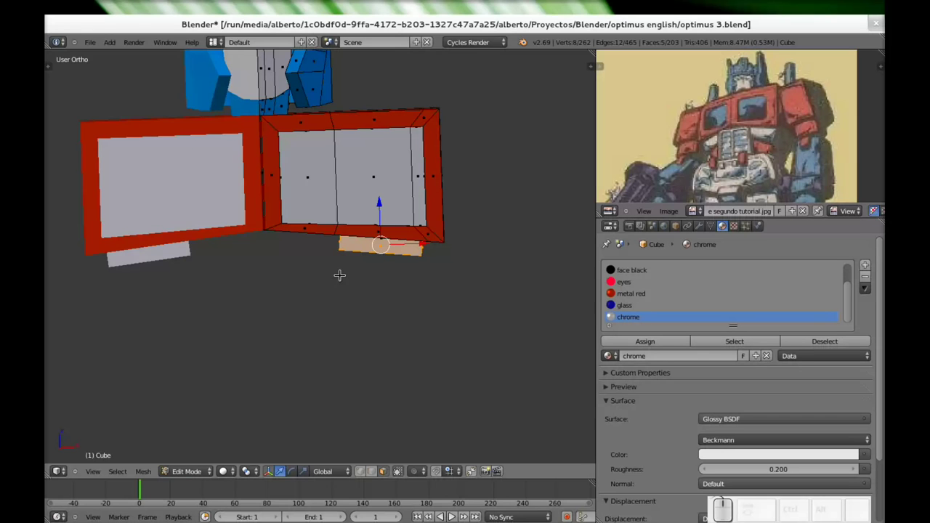
Select the vertical edge loop across the window near the centre seam and slide it about 0.26 towards the seam
mouse_move(339, 275)
middle_down()
mouse_move(348, 249)
mouse_move(332, 251)
mouse_move(336, 268)
middle_up()
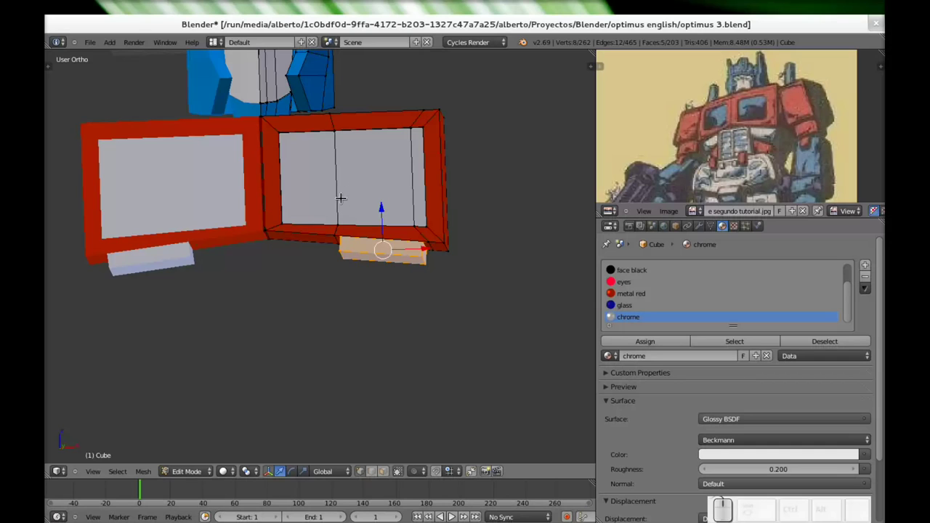
key(a)
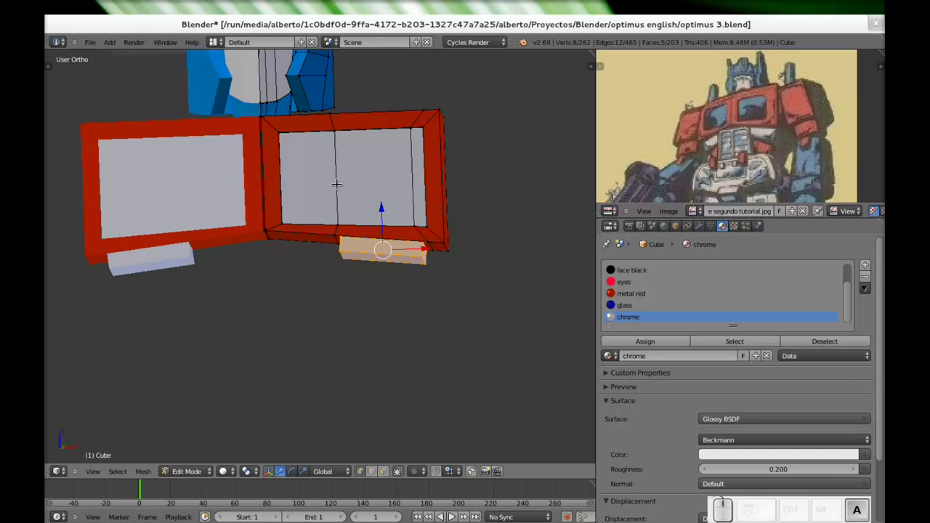
alt+shift+click(337, 184)
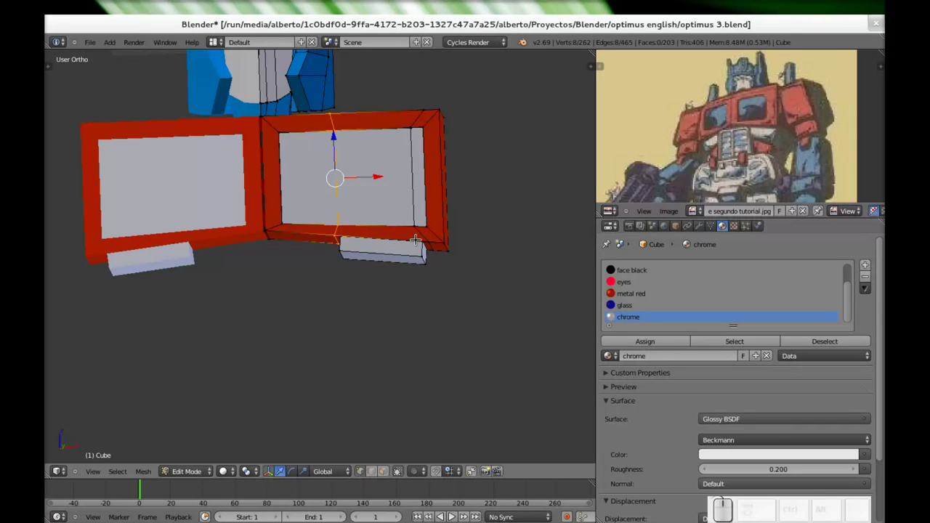
key(ctrl+e)
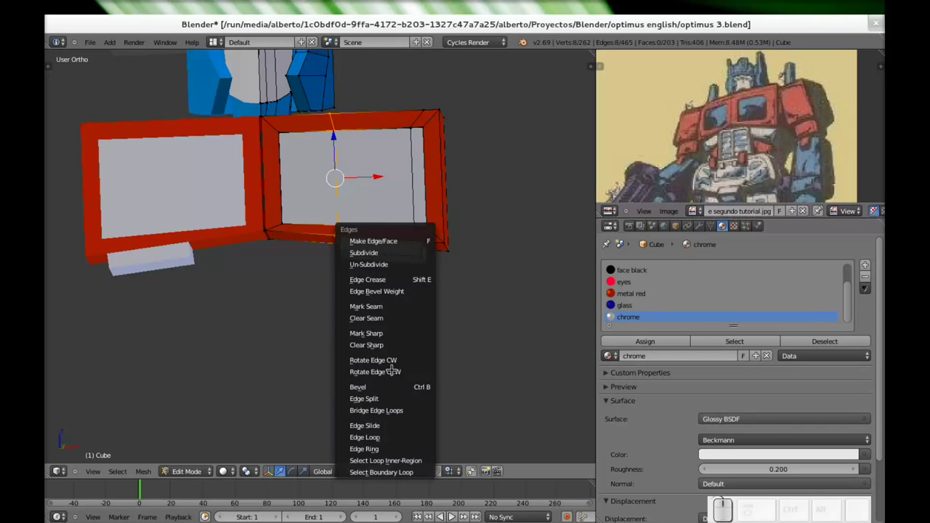
click(393, 425)
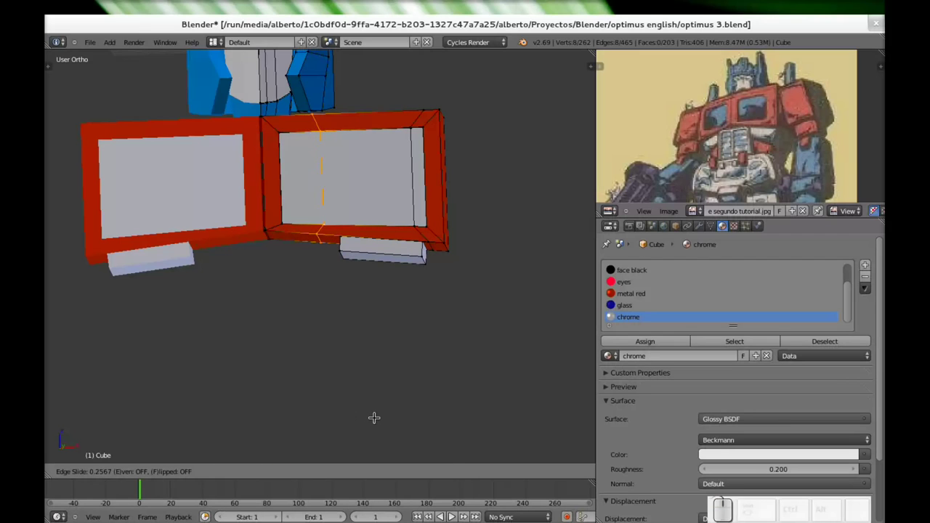
click(375, 417)
Select the chrome block's inner upper edge and slide it about 0.78 towards the adjusted loop on the chest's underside
middle_drag(346, 332, 345, 287)
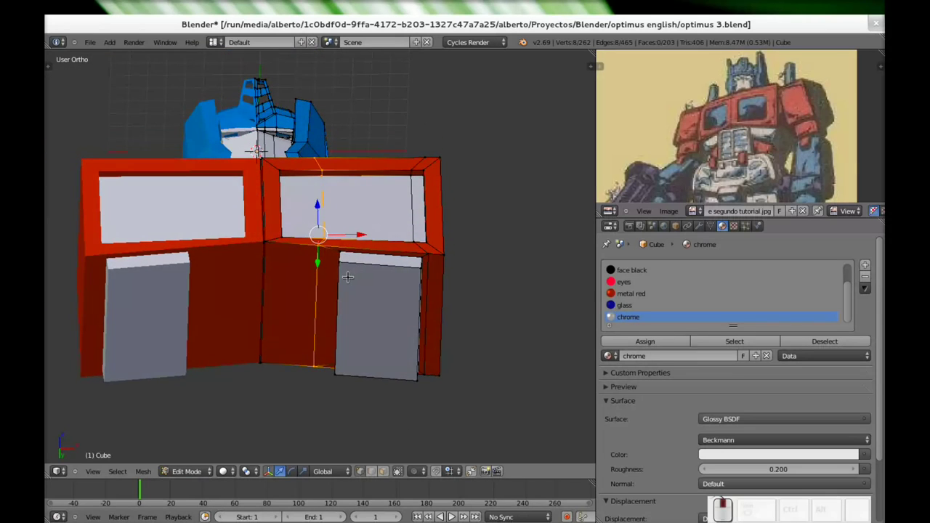
scroll(344, 296, up, 5)
middle_drag(354, 245, 322, 284)
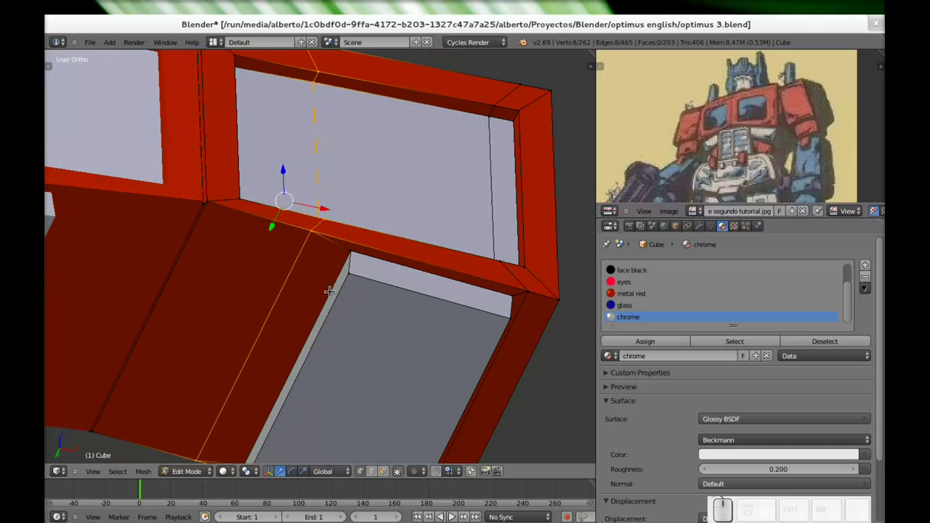
right_click(350, 253)
shift+middle_drag(241, 382, 285, 272)
shift+right_click(283, 361)
scroll(329, 312, down, 3)
mouse_move(328, 313)
middle_down()
mouse_move(297, 307)
mouse_move(320, 311)
middle_up()
key(ctrl+e)
click(321, 310)
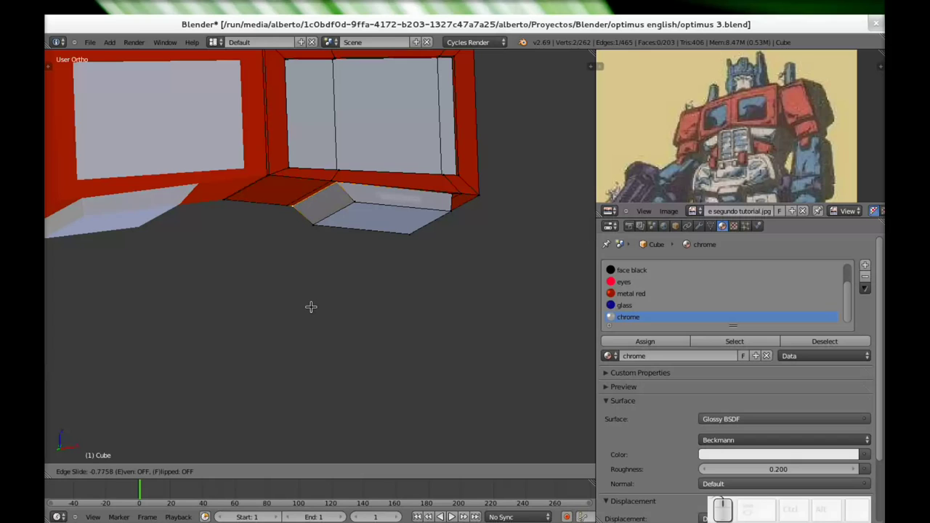
click(310, 306)
Select the chrome block's inner lower edge and move it slightly along X towards the centre seam
middle_drag(310, 307, 363, 218)
right_click(356, 199)
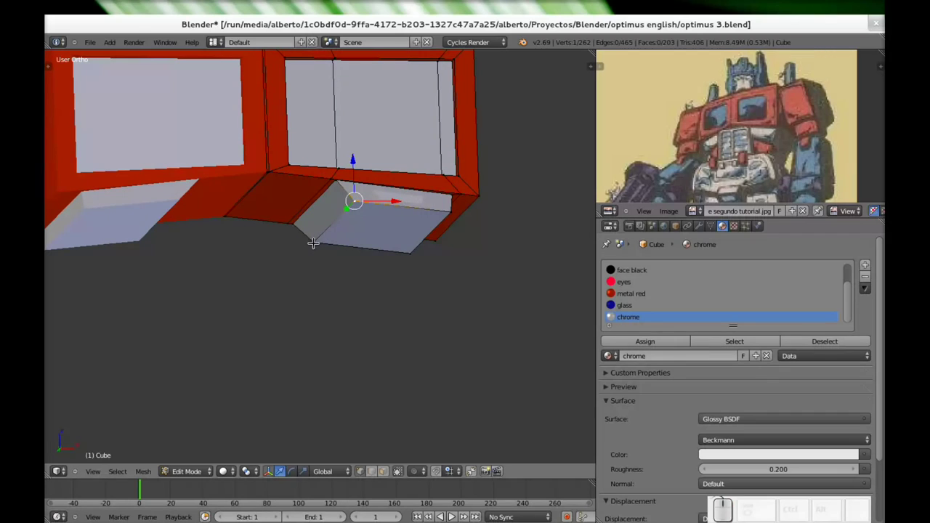
shift+right_click(312, 243)
middle_drag(387, 232, 380, 207)
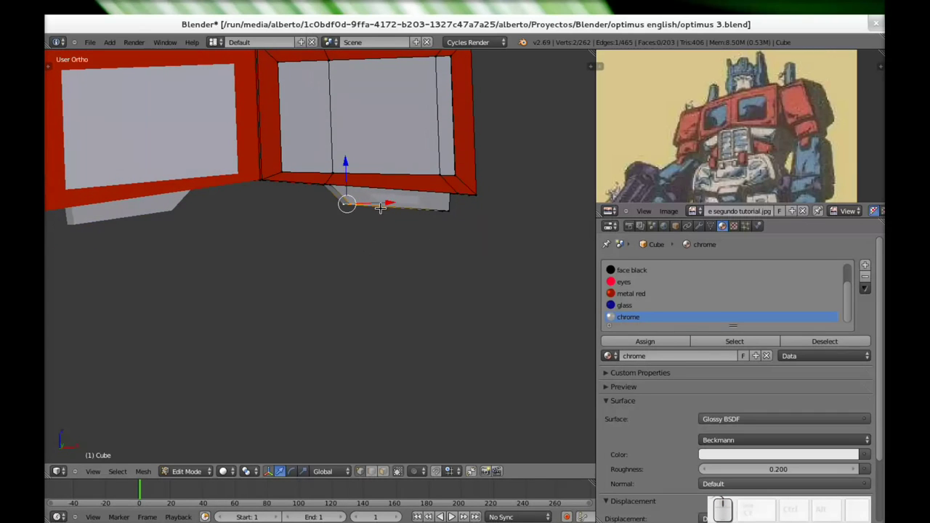
drag(390, 202, 374, 205)
Select all four corner vertices of the chrome block's underside and inset that face by about 0.2
middle_drag(373, 205, 398, 210)
scroll(399, 210, down, 5)
middle_drag(363, 239, 328, 250)
scroll(363, 233, up, 2)
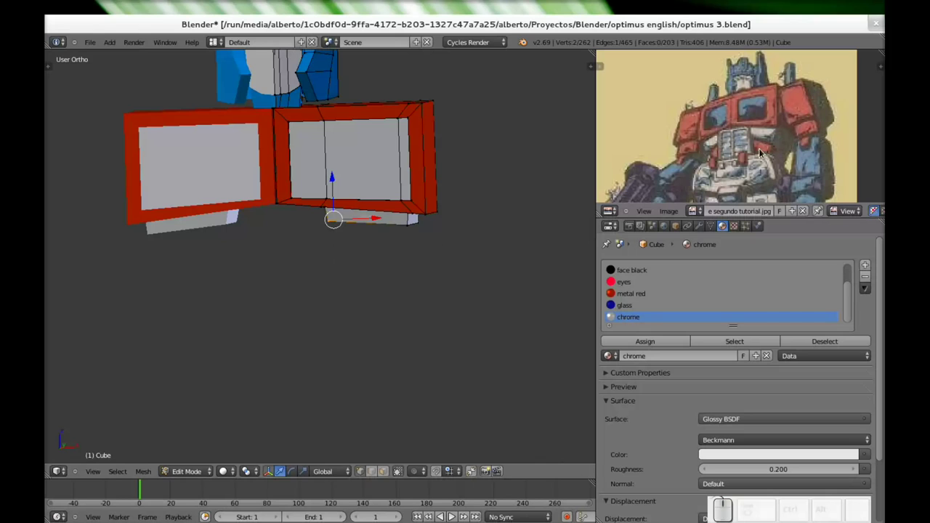
scroll(352, 274, up, 2)
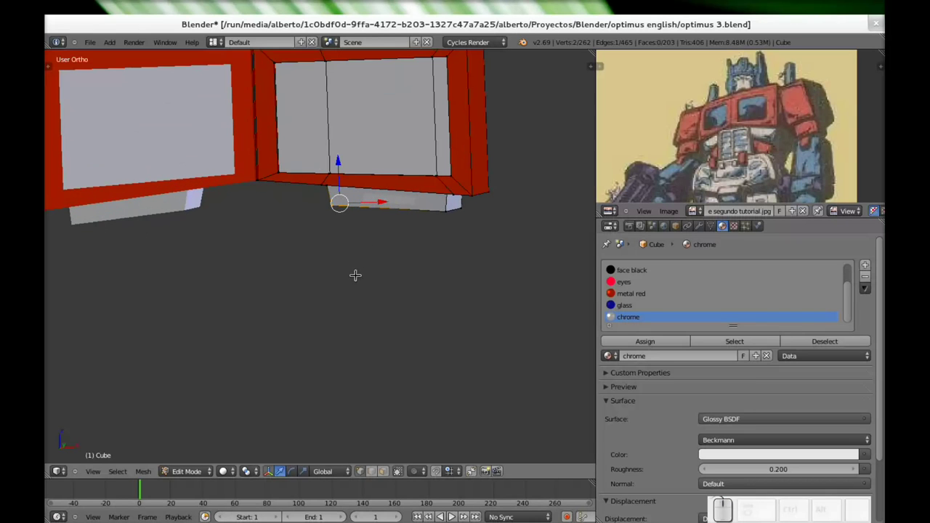
middle_drag(375, 271, 327, 231)
shift+right_click(449, 205)
shift+right_click(446, 310)
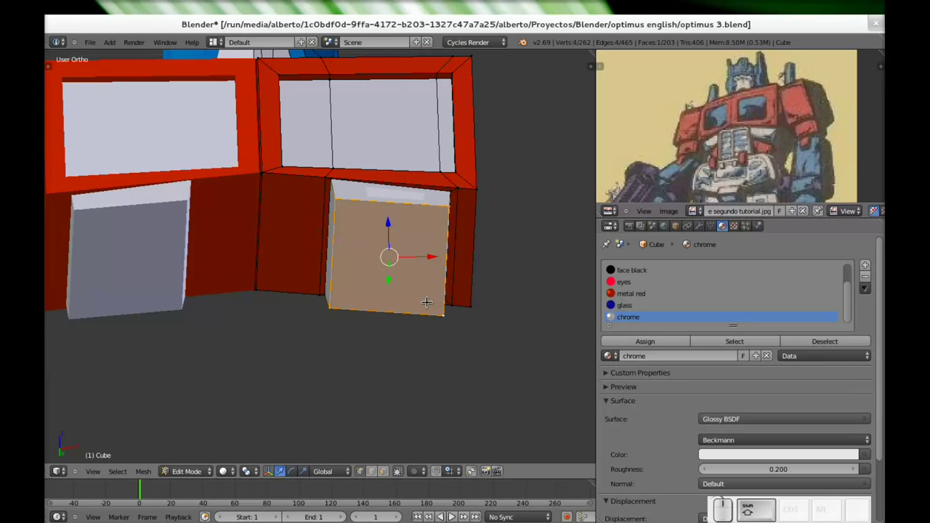
key(i)
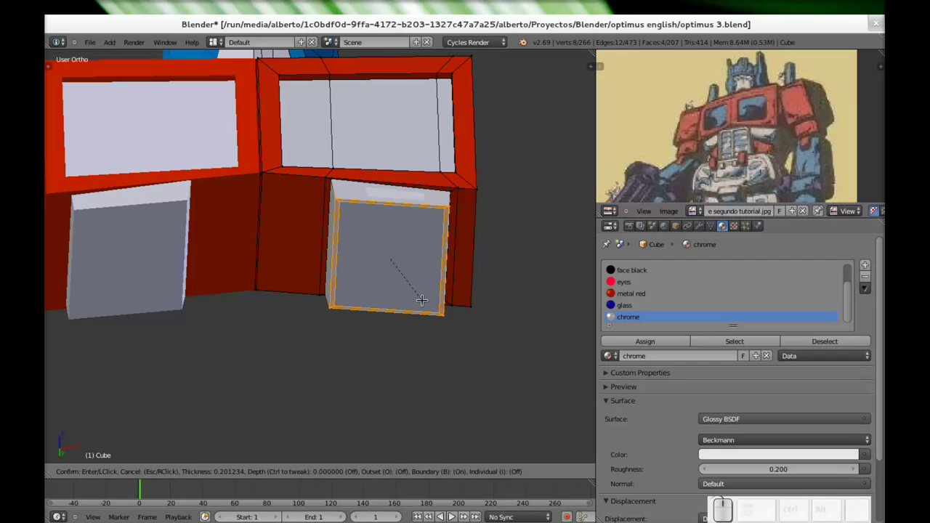
click(421, 299)
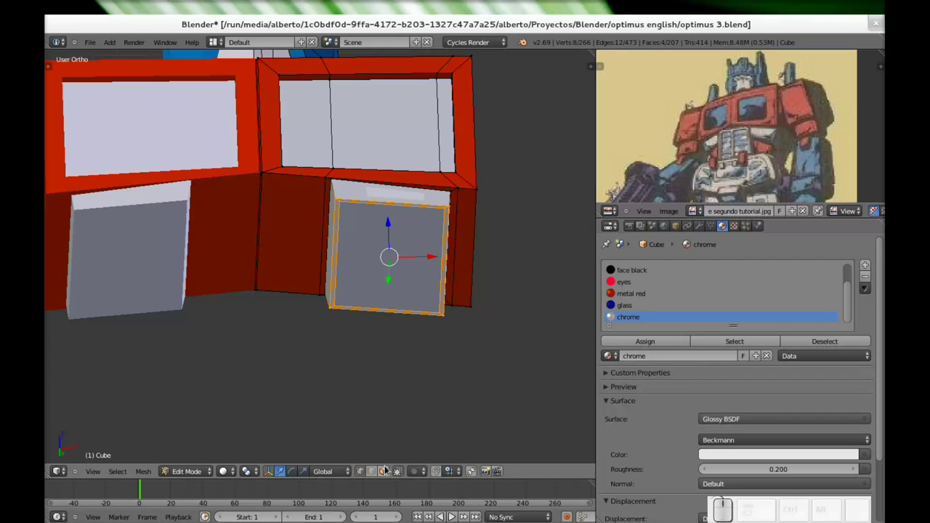
Select the inset face under the chrome block and extrude it downwards by about 1.15
right_click(385, 264)
middle_drag(395, 244, 392, 288)
key(e)
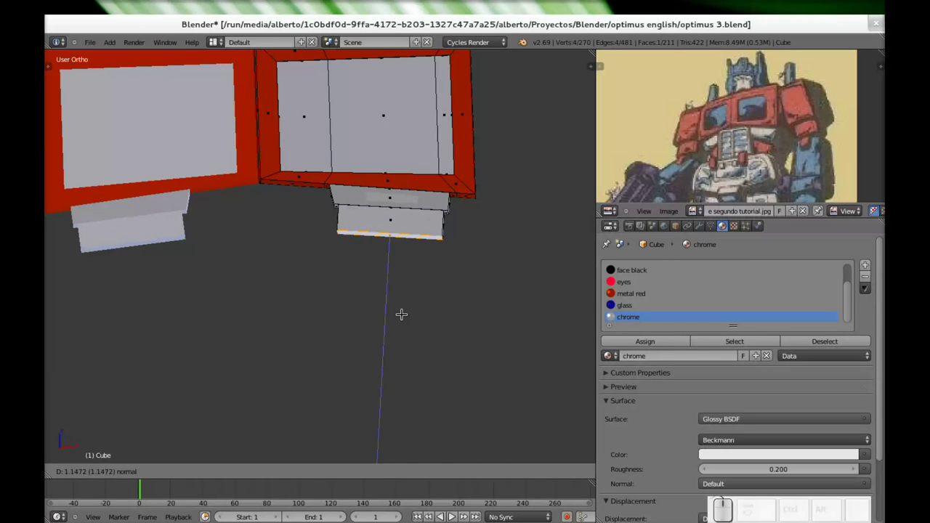
click(401, 315)
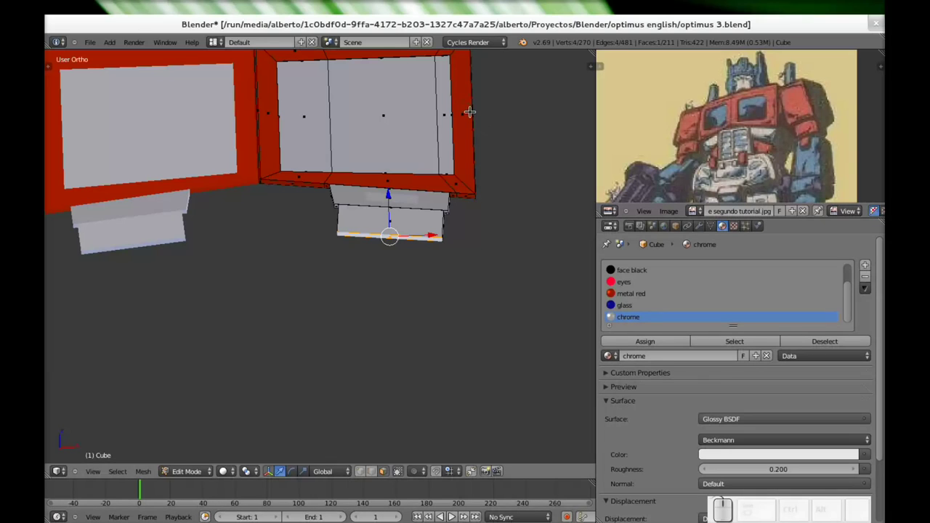
Add the four side faces of the newly extruded lower block to the selection of its bottom face
click(637, 294)
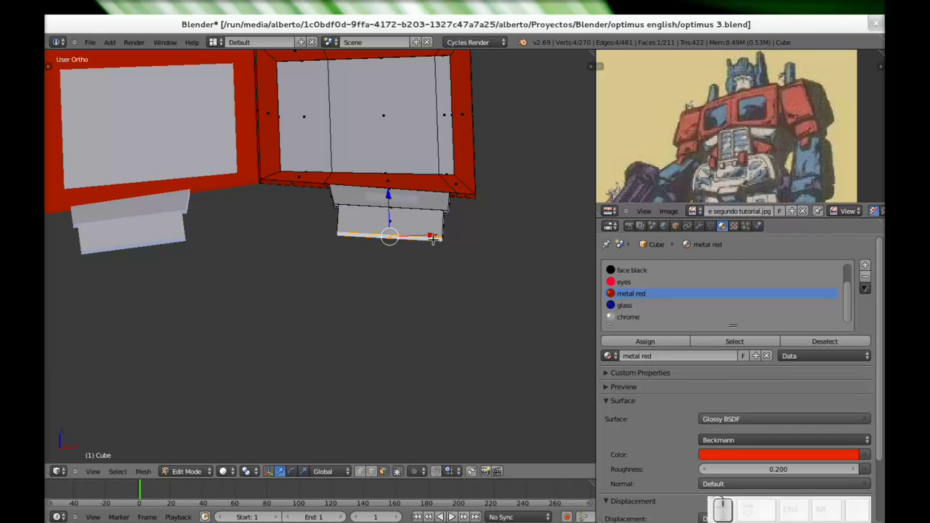
shift+right_click(397, 228)
middle_drag(366, 228, 414, 228)
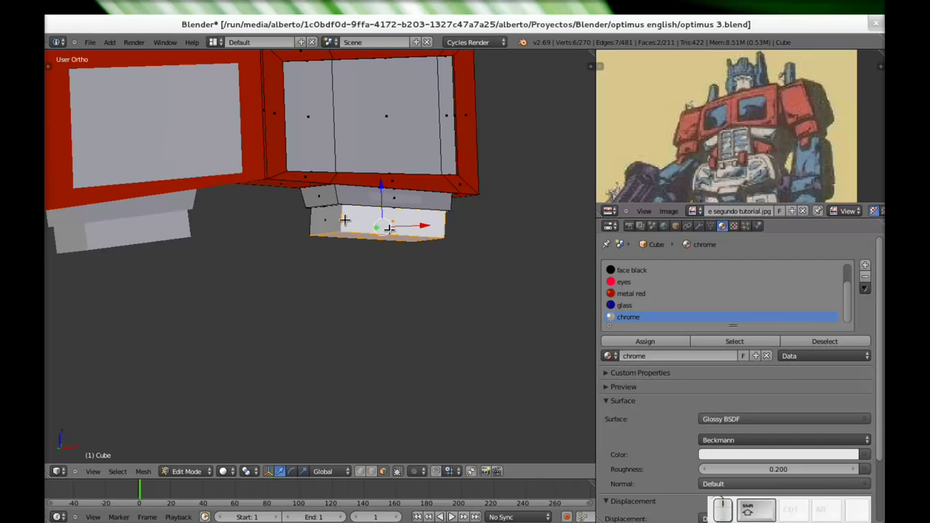
shift+right_click(328, 220)
middle_drag(496, 230, 442, 255)
shift+right_click(411, 228)
shift+right_click(404, 239)
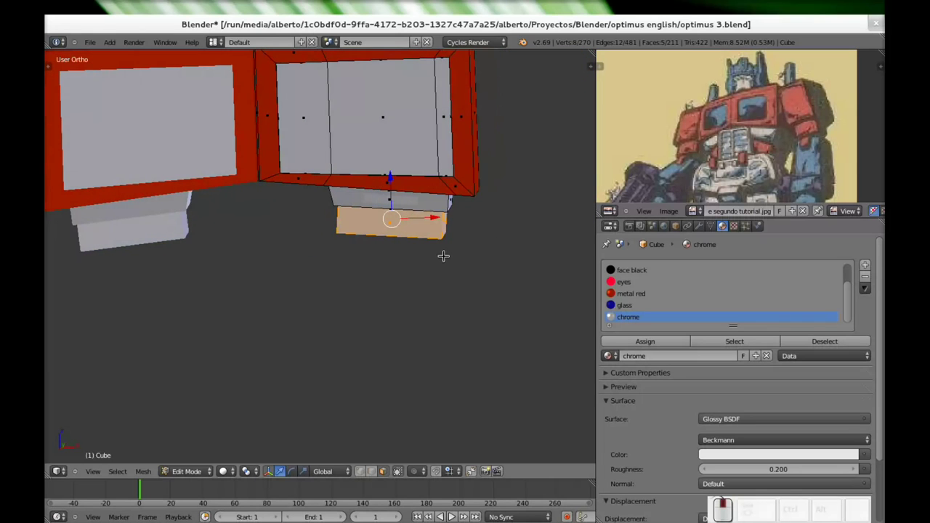
Assign the metal red material to the selected faces of the lower block
click(632, 294)
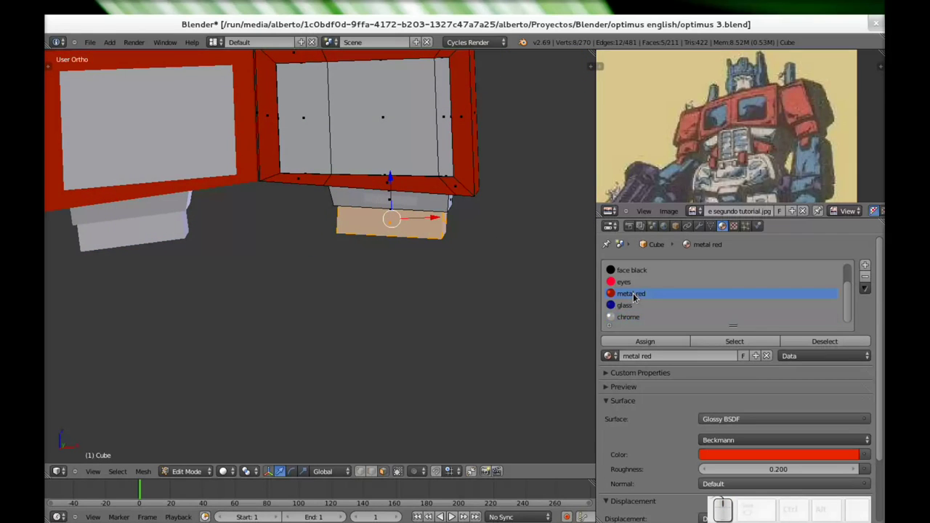
click(637, 340)
middle_drag(407, 264, 370, 268)
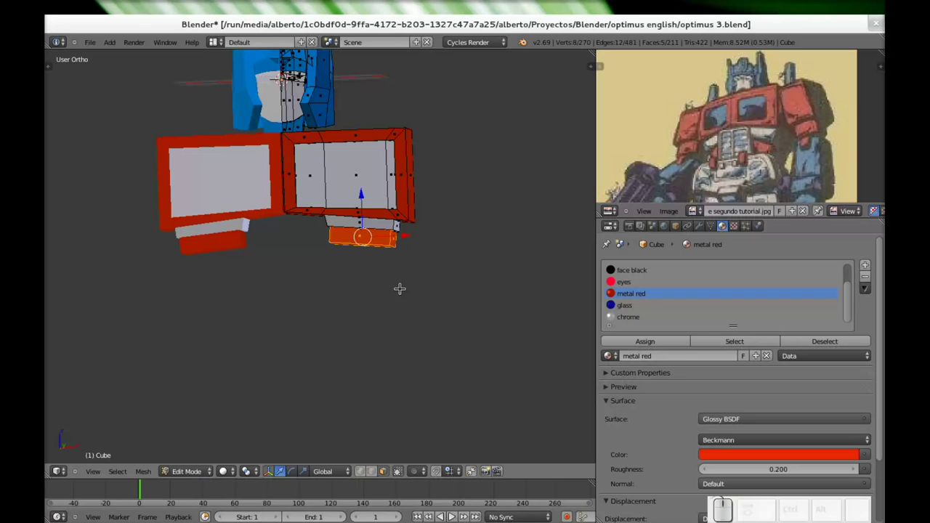
scroll(317, 273, up, 2)
scroll(317, 272, down, 1)
mouse_move(315, 272)
middle_down()
mouse_move(299, 232)
mouse_move(314, 220)
mouse_move(300, 213)
mouse_move(300, 281)
middle_up()
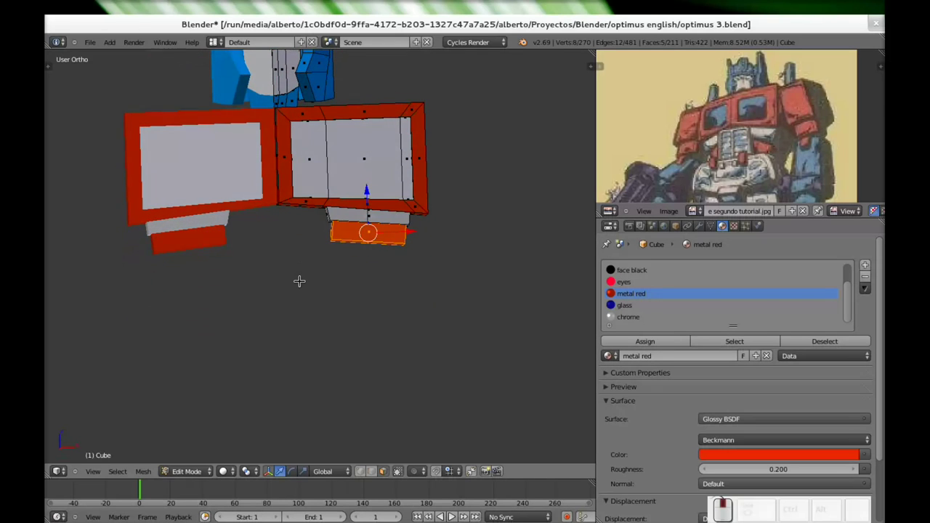
Clear the selection, add a cube to the mesh, and lower it along Z by about 11.55 to beneath the windows
scroll(300, 271, down, 2)
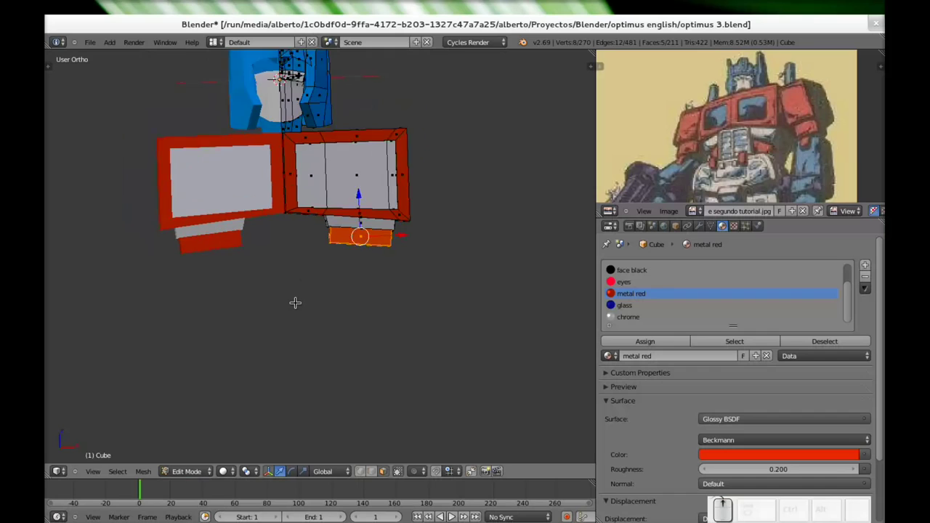
key(a)
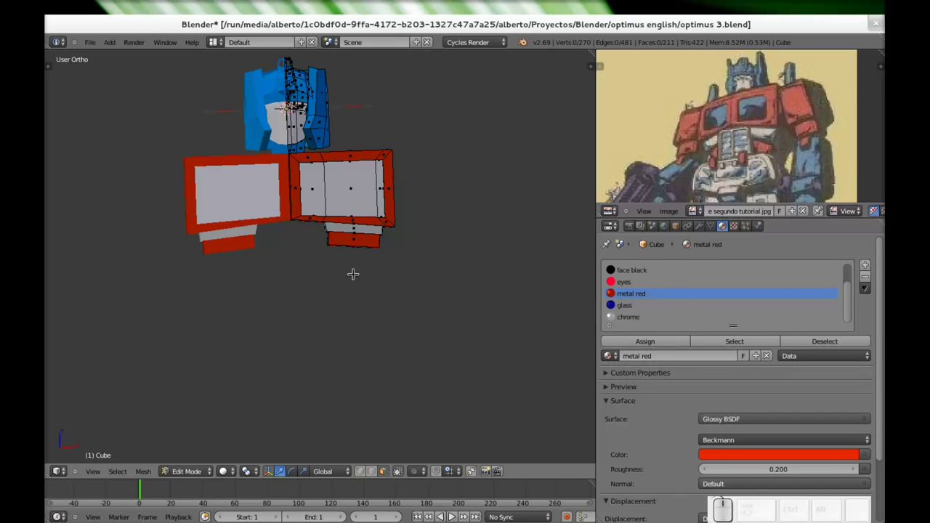
key(shift)
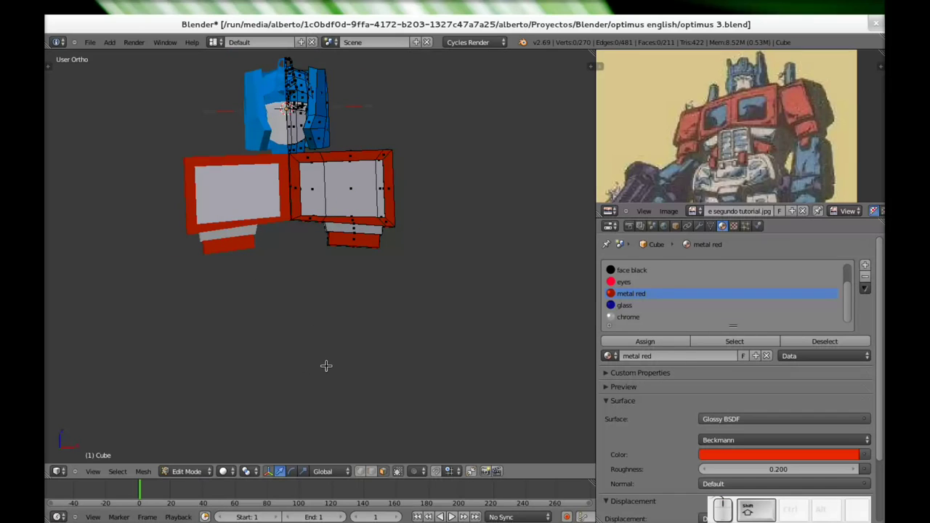
key(shift+a)
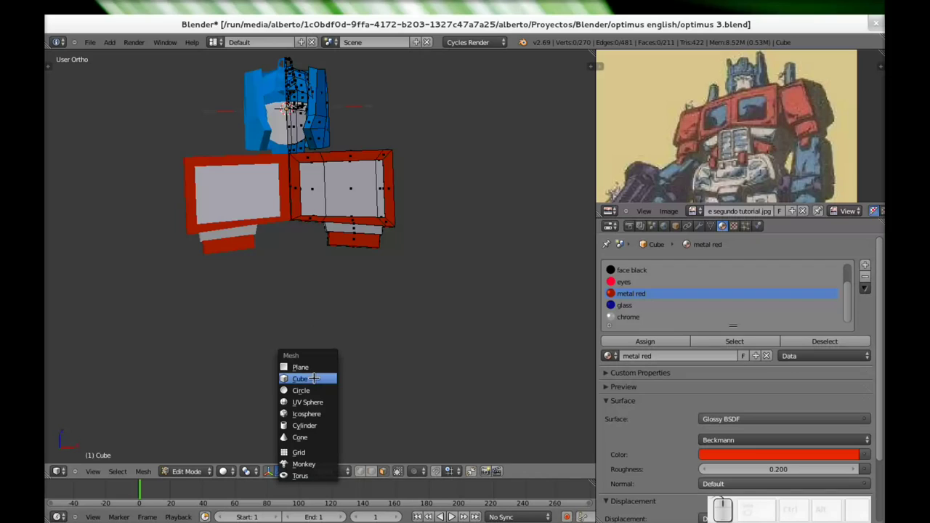
click(314, 377)
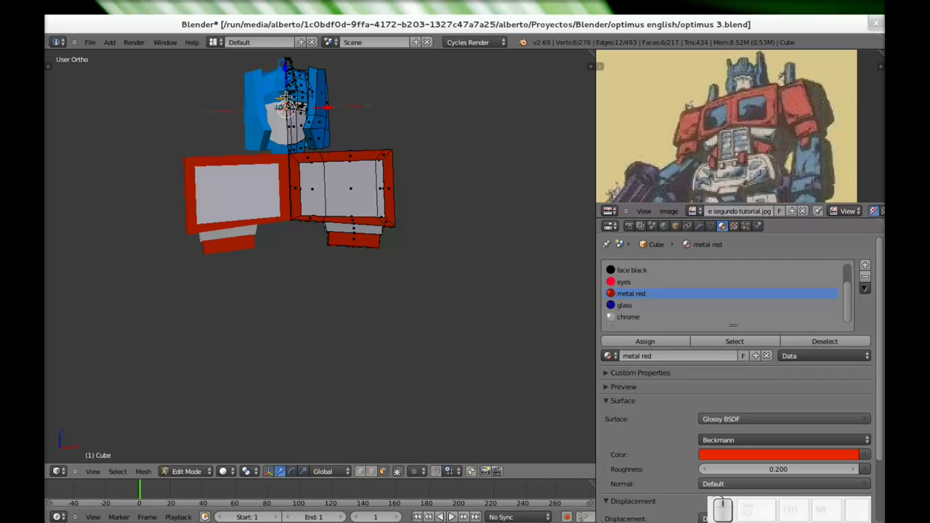
key(g)
key(z)
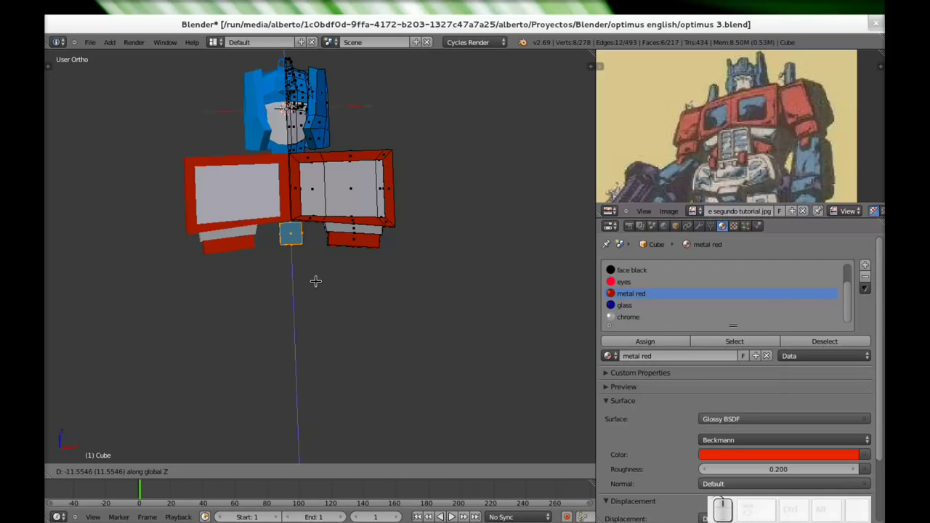
click(316, 281)
Cut one vertical edge loop through the middle of the new cube
middle_drag(312, 280, 274, 242)
scroll(274, 242, up, 4)
shift+middle_drag(276, 194, 378, 274)
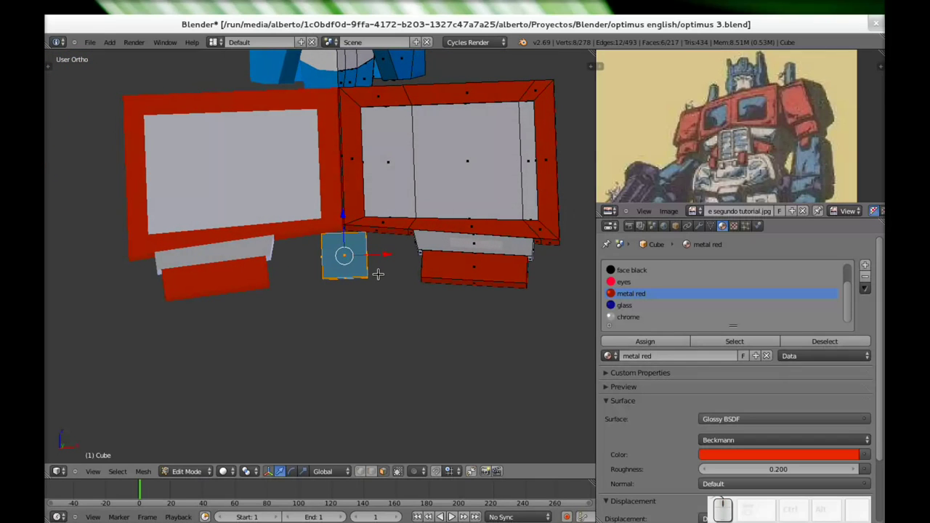
click(696, 227)
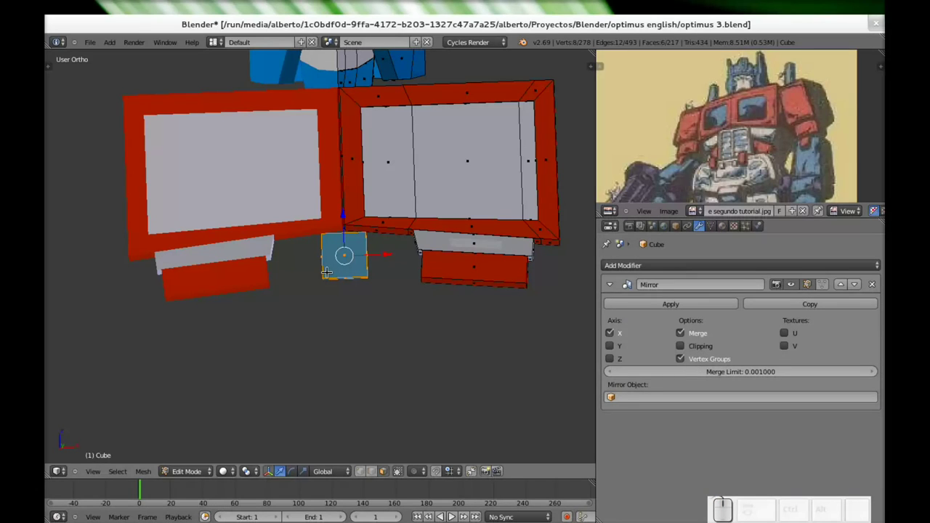
key(ctrl+r)
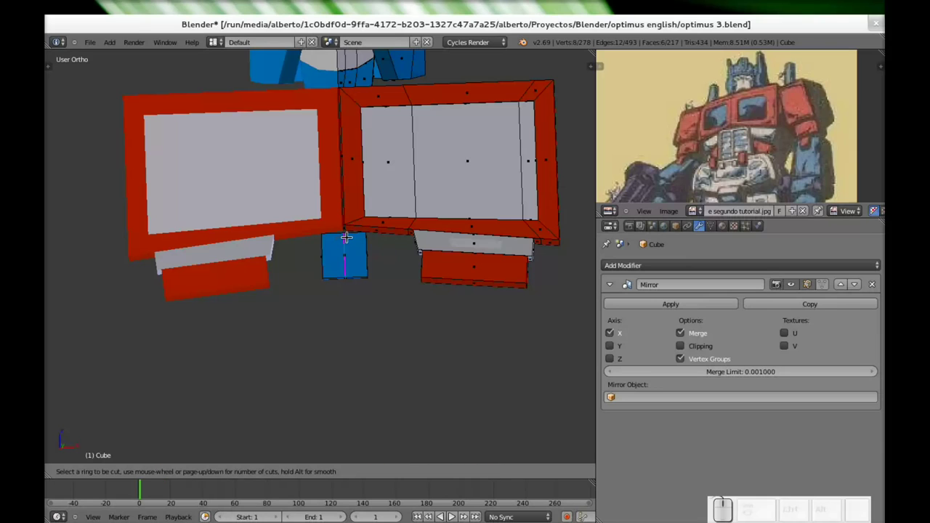
click(346, 239)
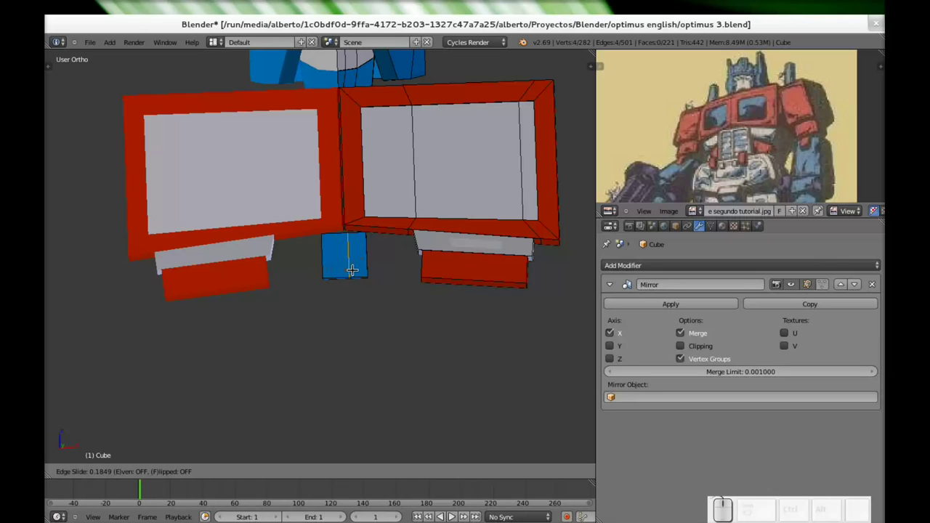
click(352, 269)
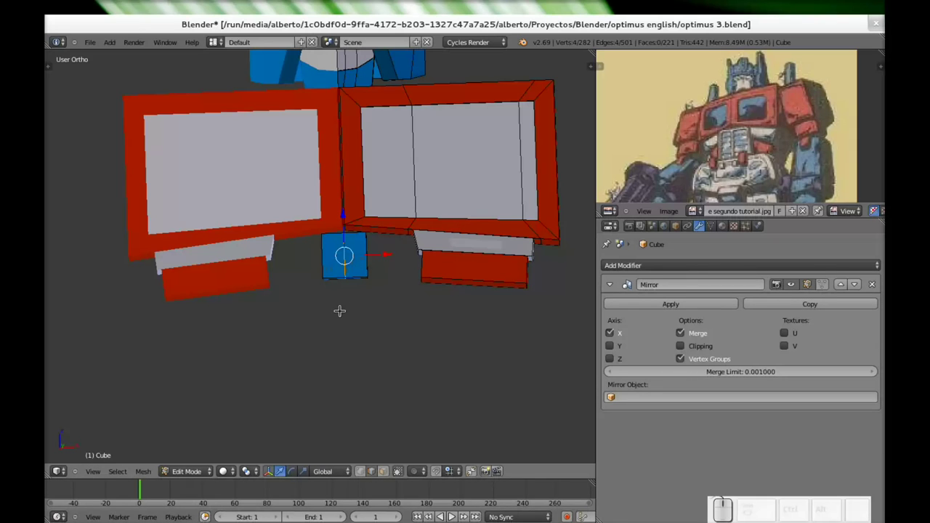
Delete the vertices on the left half of the new cube, using vertex selection mode
click(359, 474)
mouse_move(326, 357)
middle_down()
mouse_move(339, 344)
mouse_move(328, 340)
middle_up()
key(a)
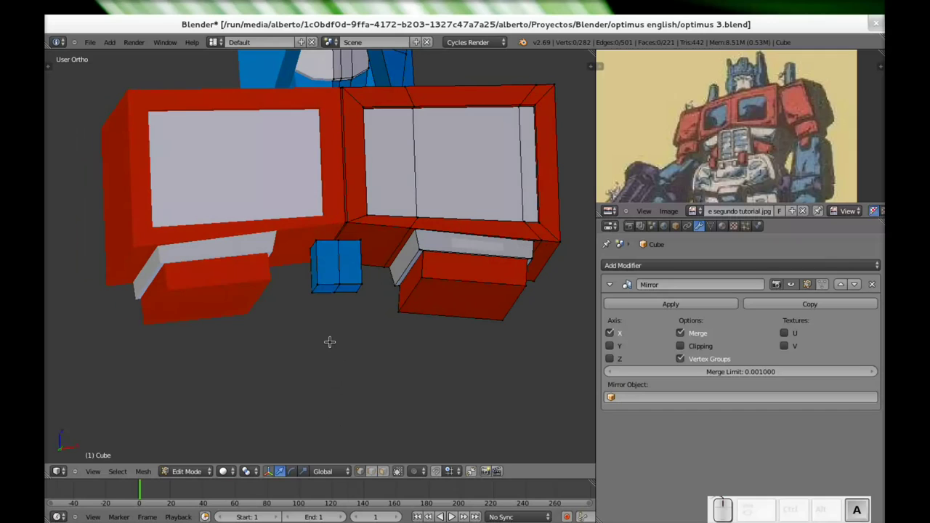
key(b)
drag(293, 235, 324, 309)
key(x)
click(353, 337)
Select all linked geometry of the remaining half cube and lower it along Z by about 1.58
middle_drag(353, 337, 369, 276)
right_click(367, 276)
key(l)
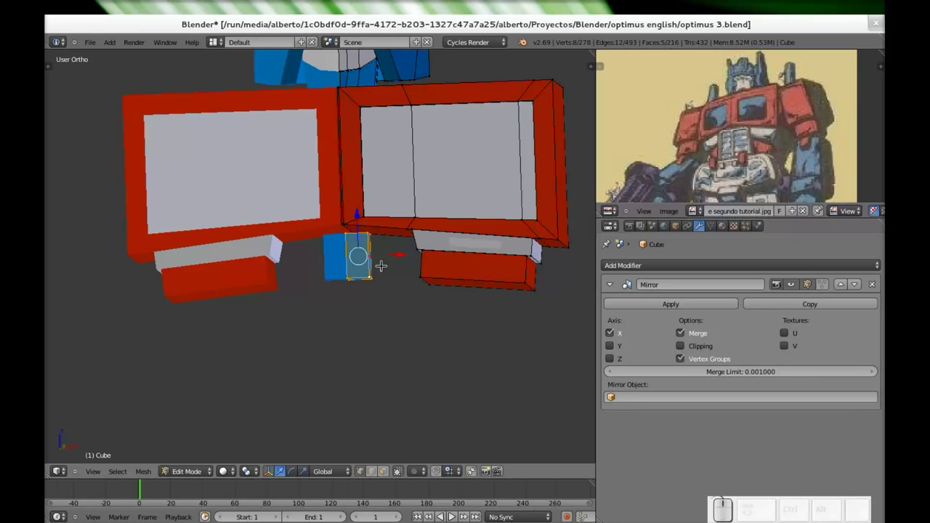
key(g)
key(z)
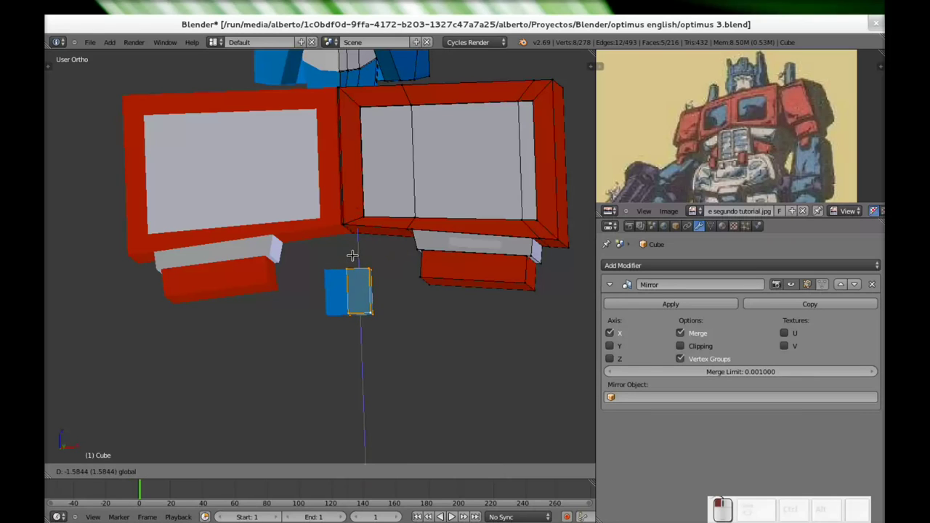
click(363, 274)
mouse_move(363, 275)
middle_down()
mouse_move(379, 272)
mouse_move(369, 273)
middle_up()
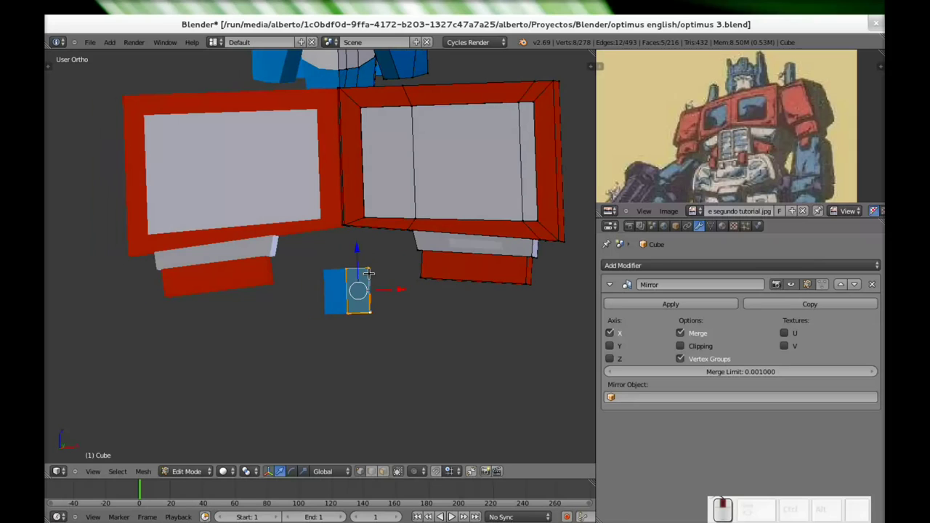
mouse_move(358, 252)
mouse_down()
mouse_move(359, 260)
mouse_move(359, 251)
mouse_up()
key(s)
key(z)
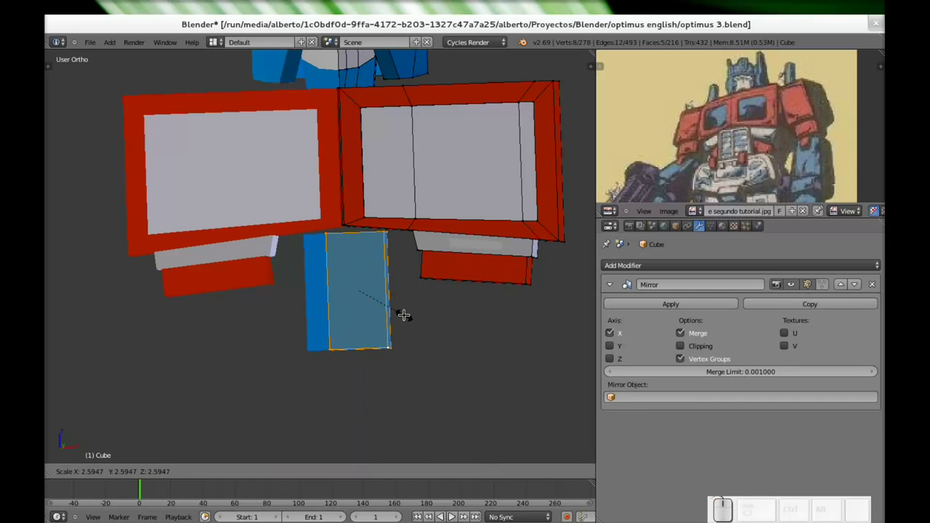
key(Escape)
Enable Clipping in the Mirror modifier
click(680, 346)
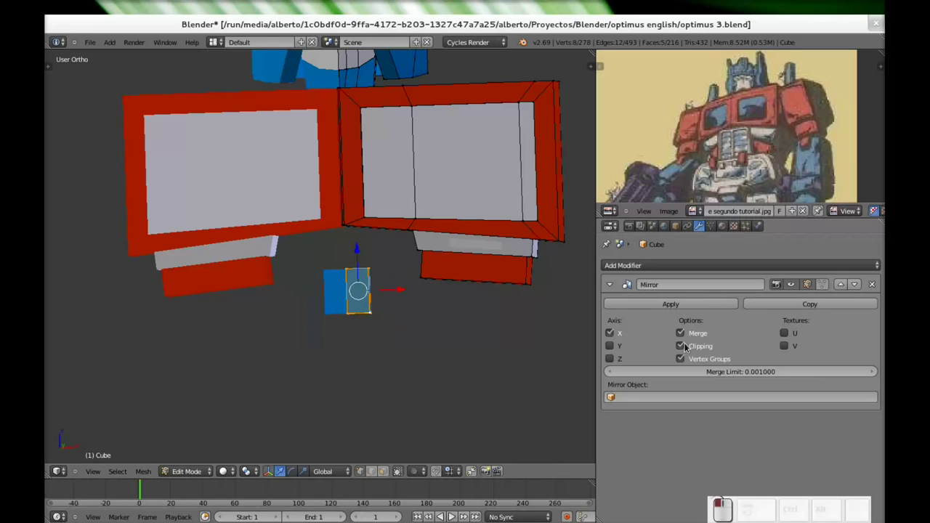
key(s)
key(x)
key(Escape)
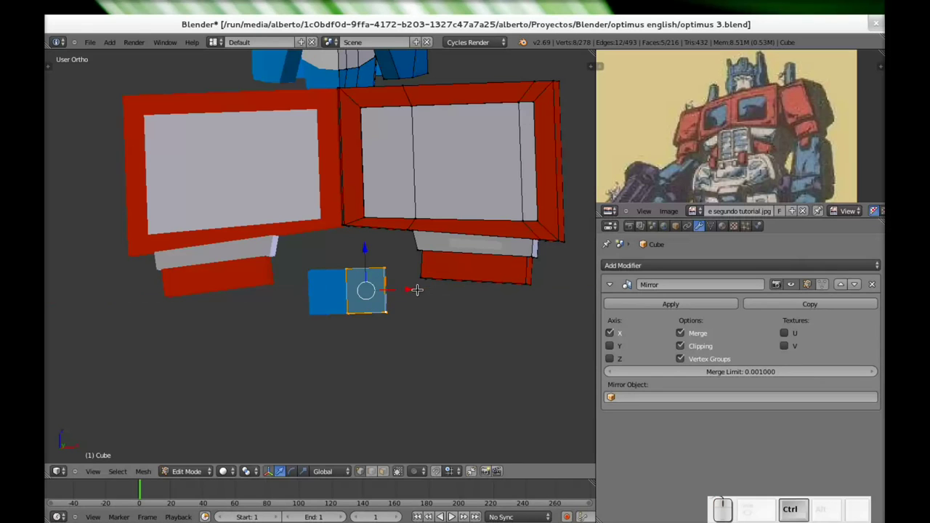
key(s)
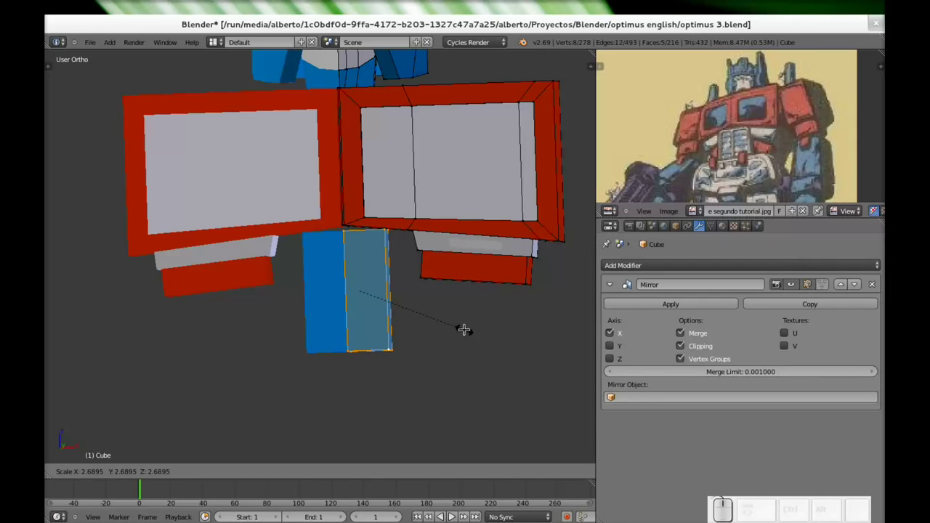
key(Escape)
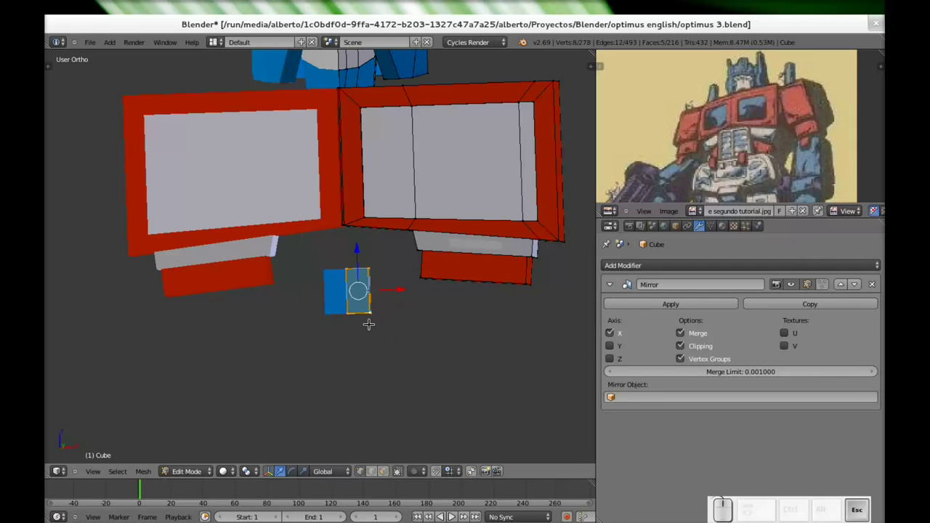
key(Tab)
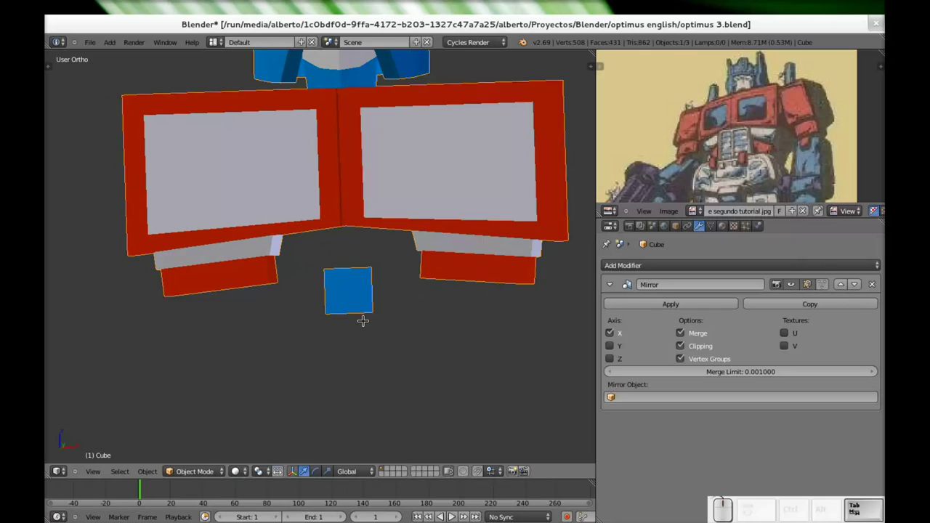
key(Tab)
Scale the selected half cube up uniformly by about 3.24, and again by about 1.29
middle_drag(414, 339, 391, 241)
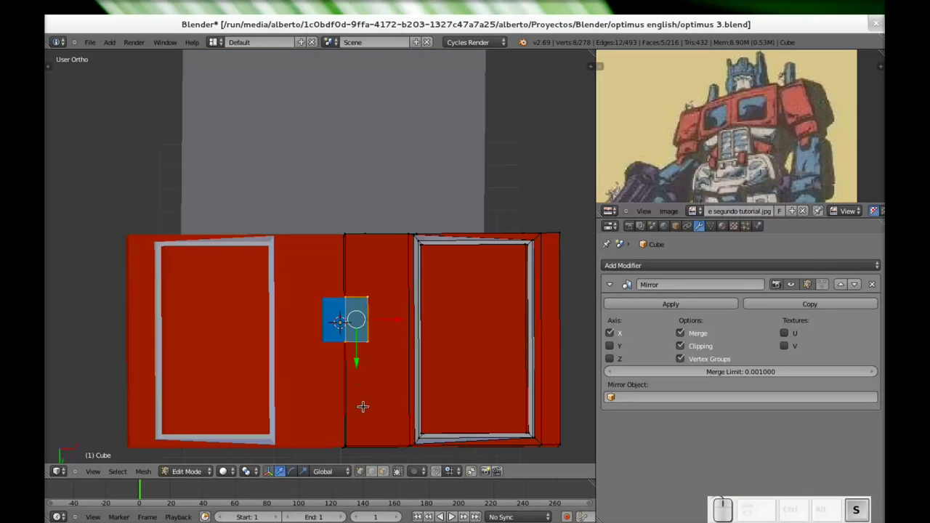
key(s)
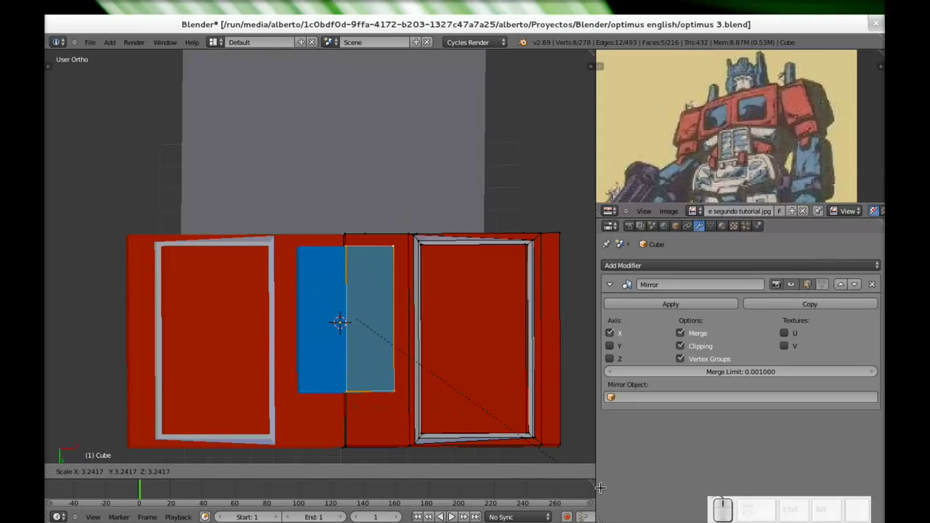
click(600, 487)
key(s)
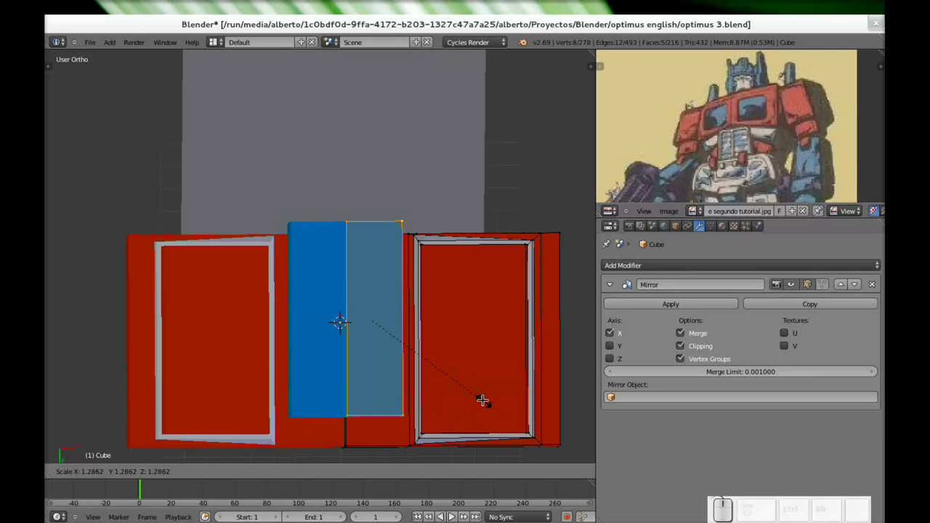
click(482, 399)
Shift the block along Y to centre it under the torso's depth and scale it up by about 1.03
drag(371, 356, 374, 379)
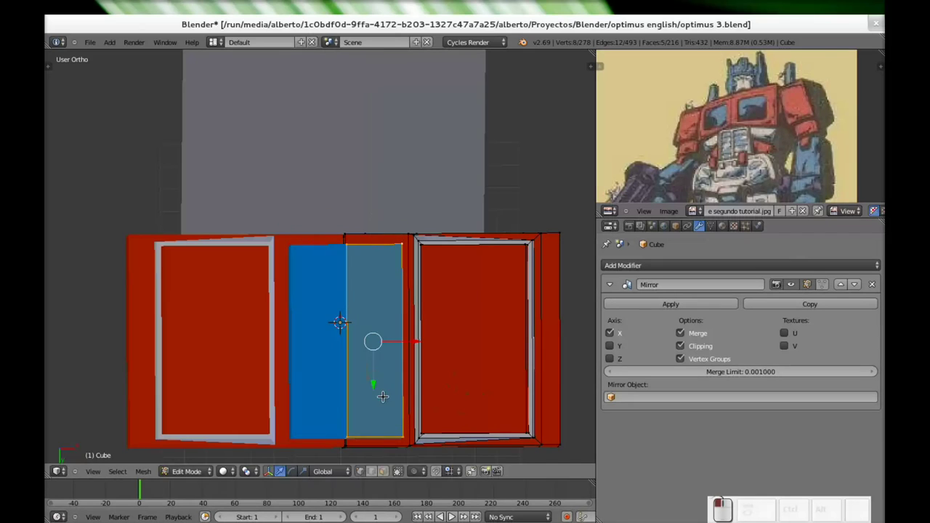
key(s)
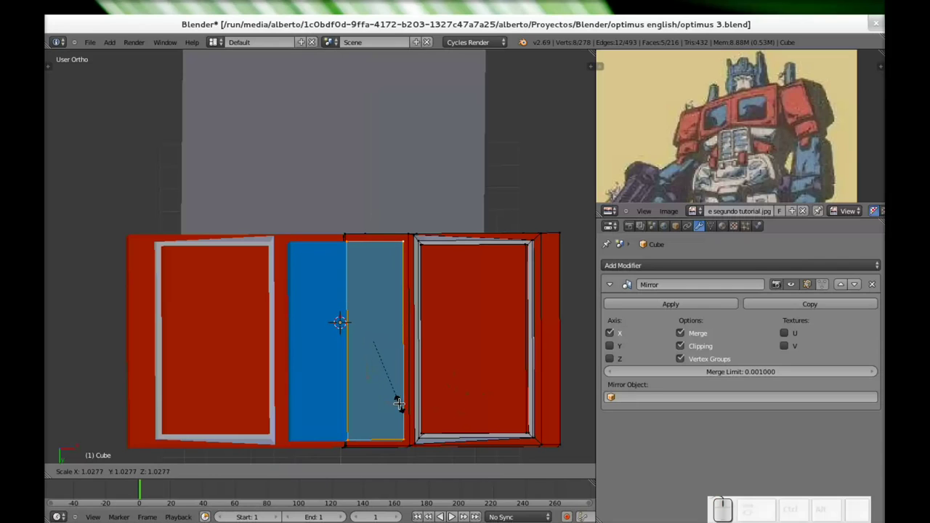
click(398, 404)
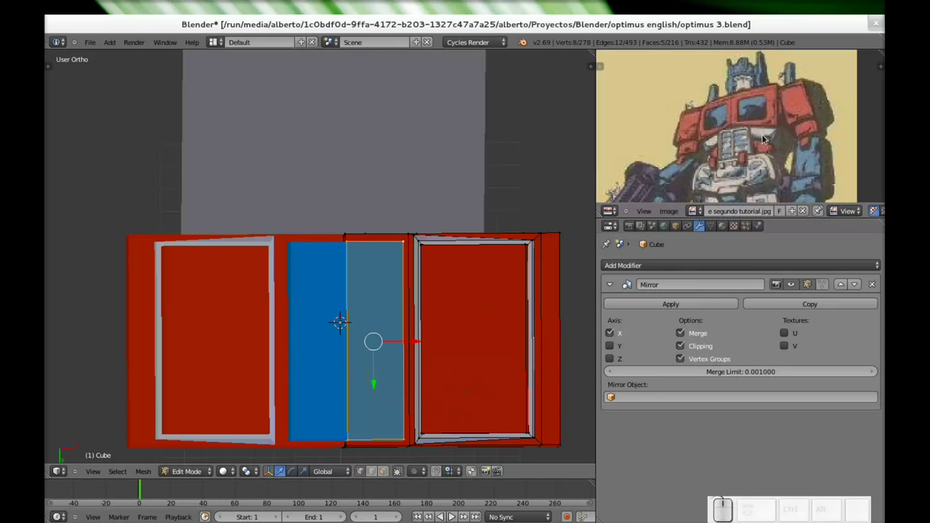
Scale the block along Z by about 0.7 and lower it to just under the window frames
middle_drag(390, 237, 388, 334)
middle_drag(388, 216, 414, 265)
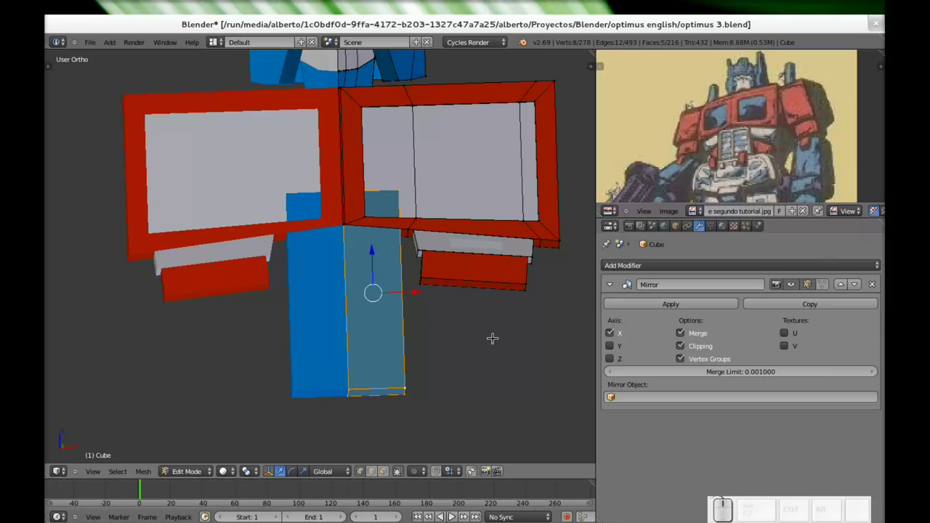
key(s)
key(z)
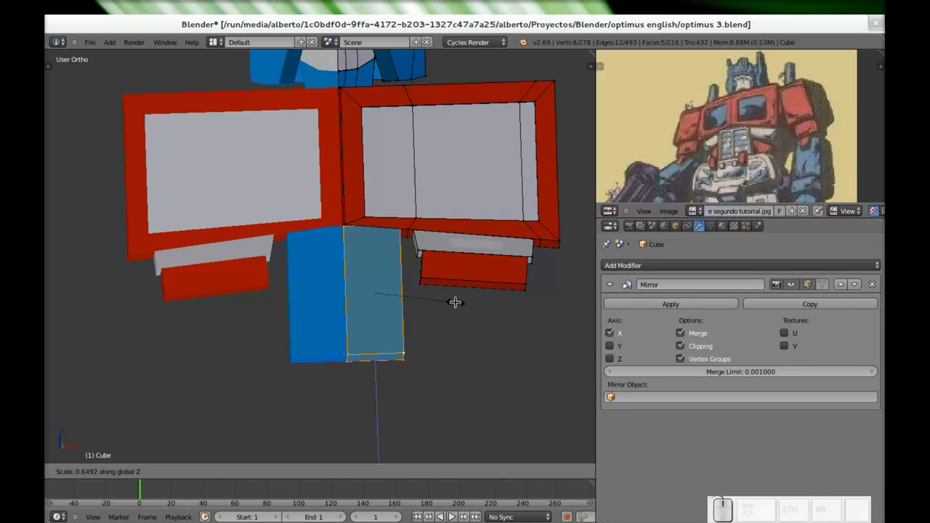
click(461, 306)
middle_drag(430, 290, 370, 256)
key(e)
click(373, 261)
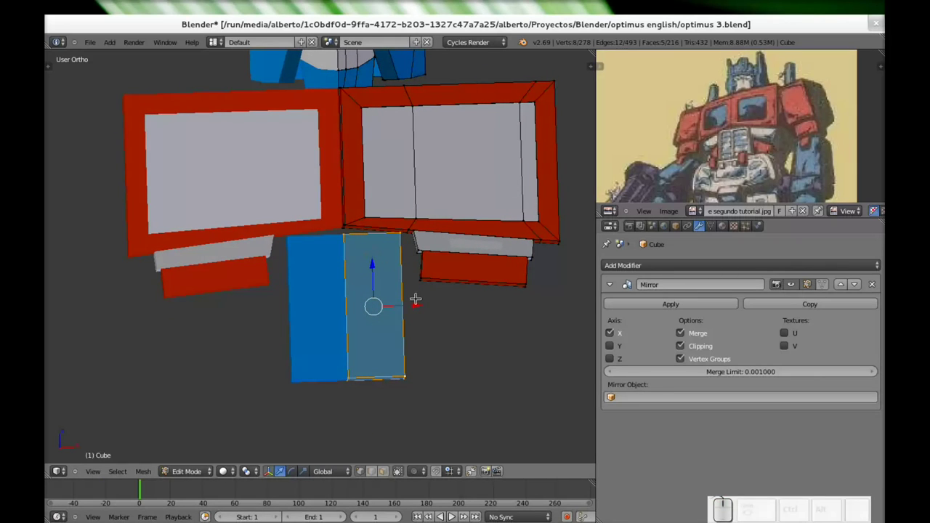
Widen the block along X by a factor of about 1.5
key(s)
key(x)
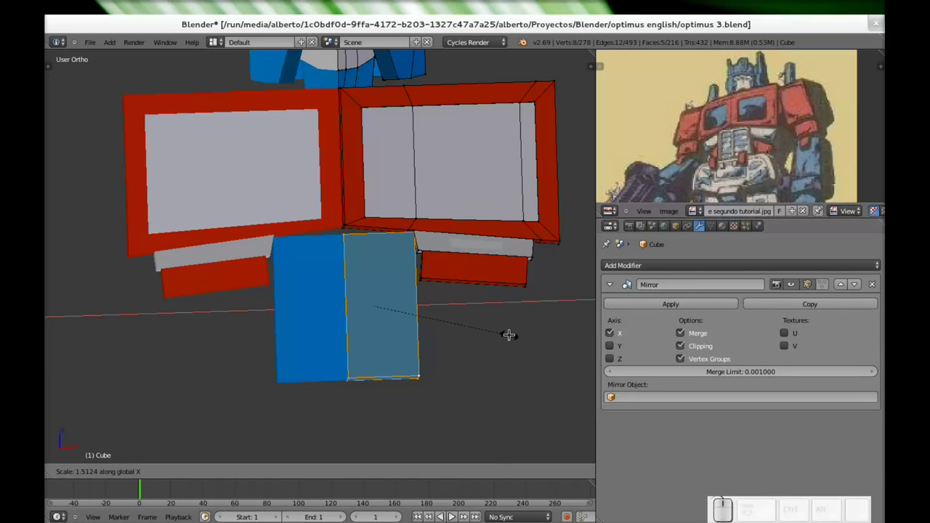
click(505, 334)
Raise the block's top centre edge by about 0.39 along Z to meet the underside of the window frames
middle_drag(438, 296, 424, 288)
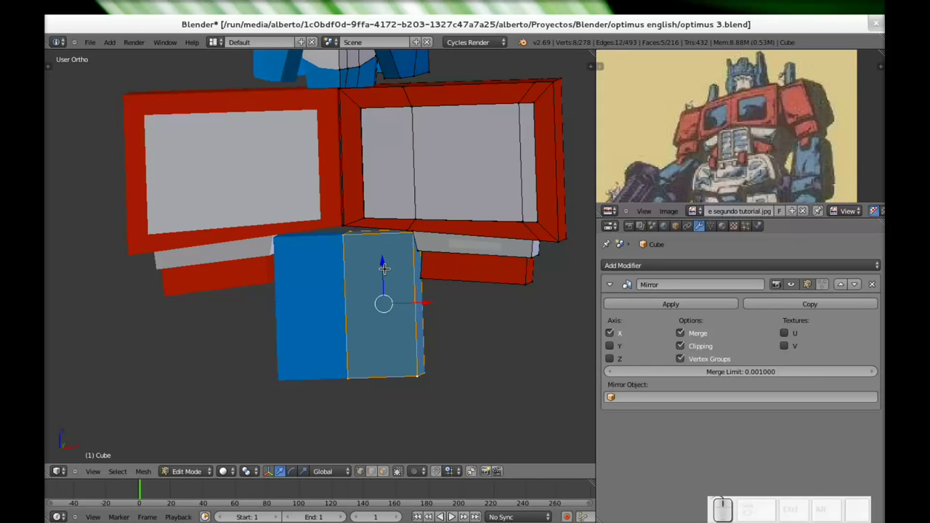
middle_drag(327, 296, 348, 265)
right_click(343, 234)
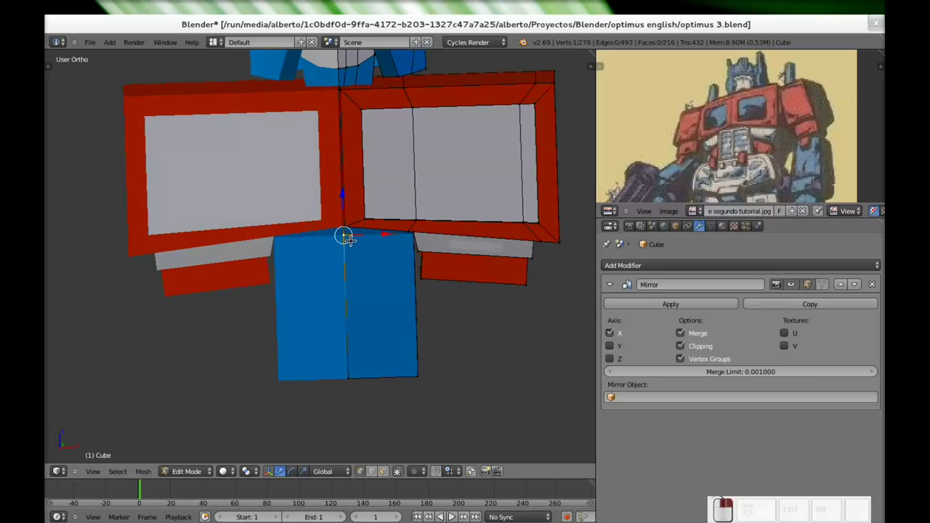
shift+right_click(343, 228)
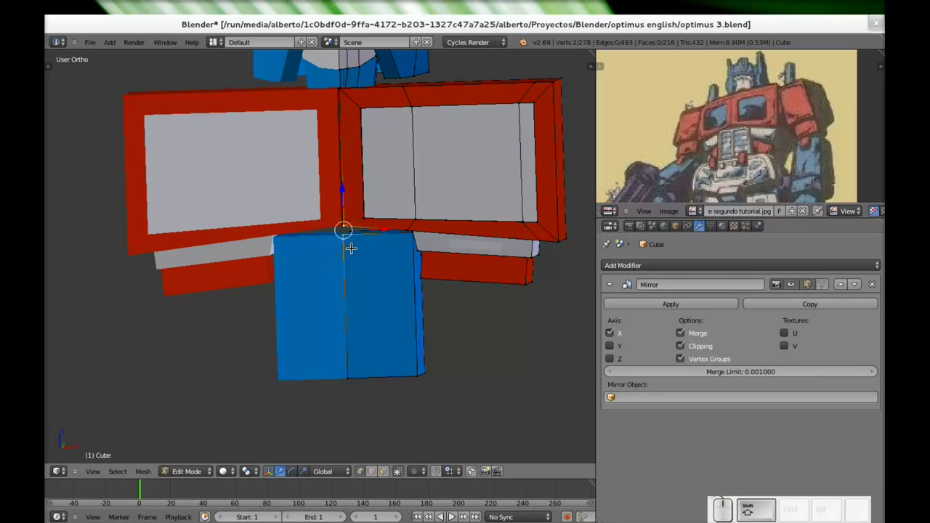
key(ctrl+z)
shift+right_click(351, 237)
middle_drag(355, 260, 366, 259)
key(g)
key(z)
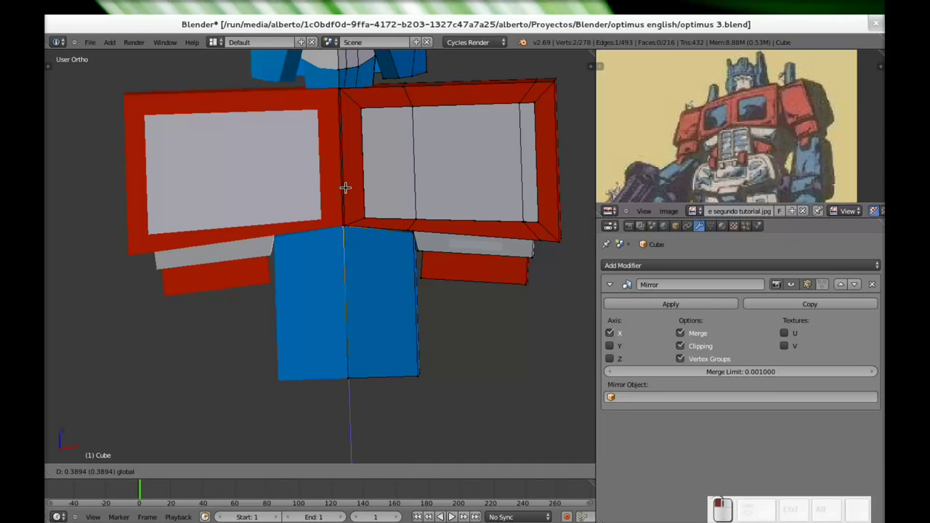
click(346, 188)
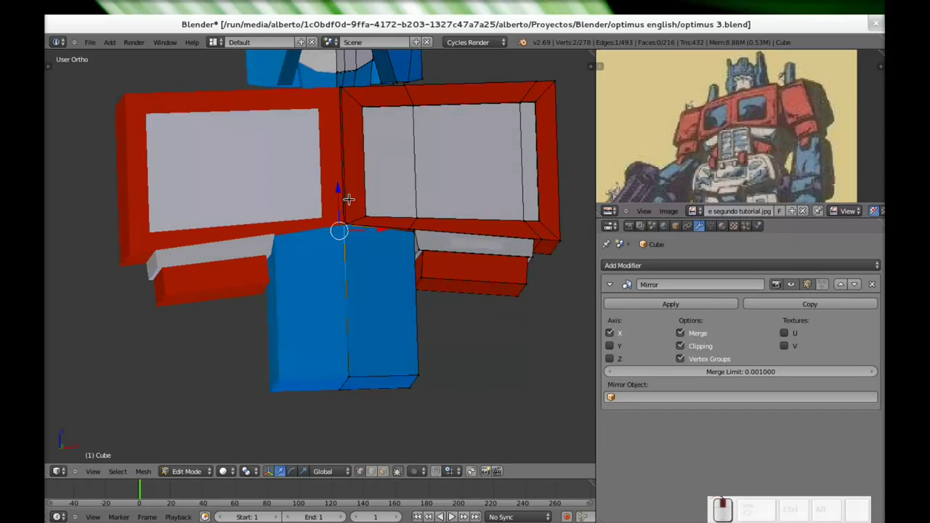
Try an edge slide on the inner edge of the red strip beside the central block
shift+middle_drag(394, 309, 380, 259)
scroll(429, 289, up, 3)
middle_drag(476, 266, 465, 247)
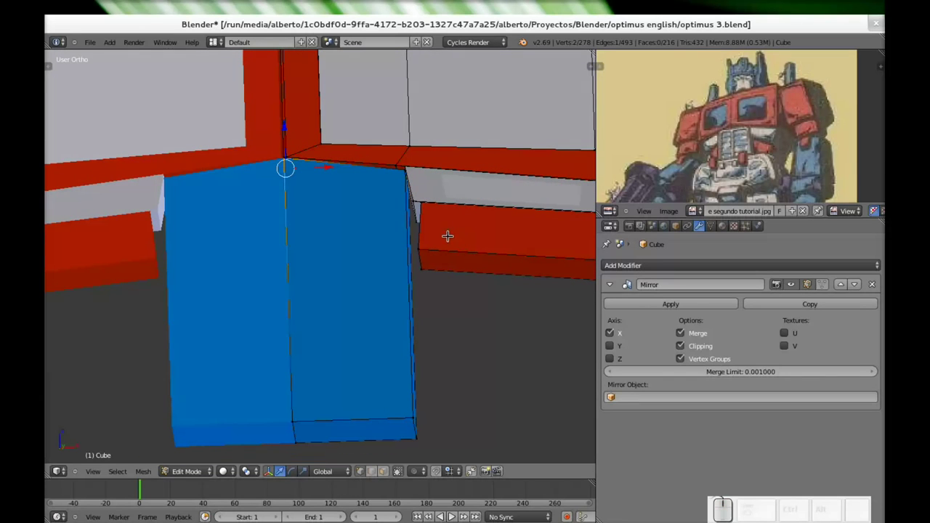
middle_drag(434, 245, 437, 247)
right_click(412, 221)
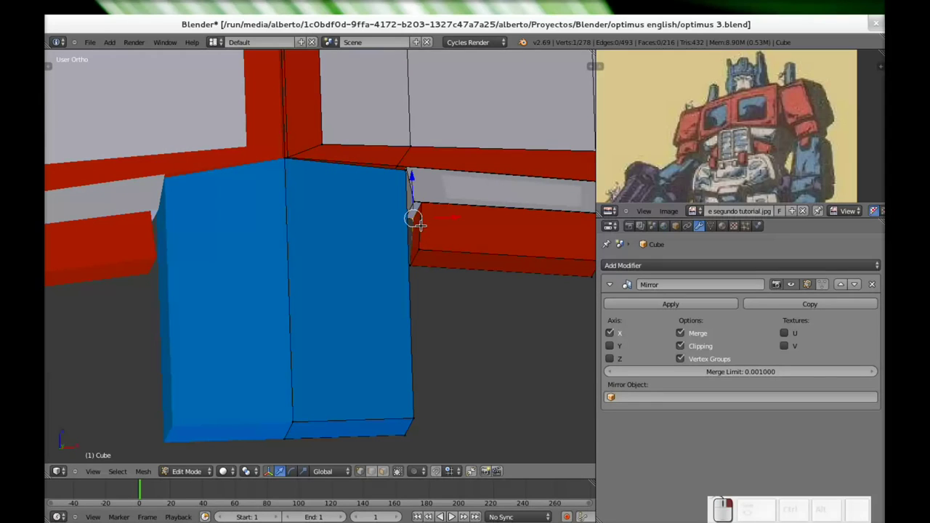
key(ctrl+e)
click(468, 266)
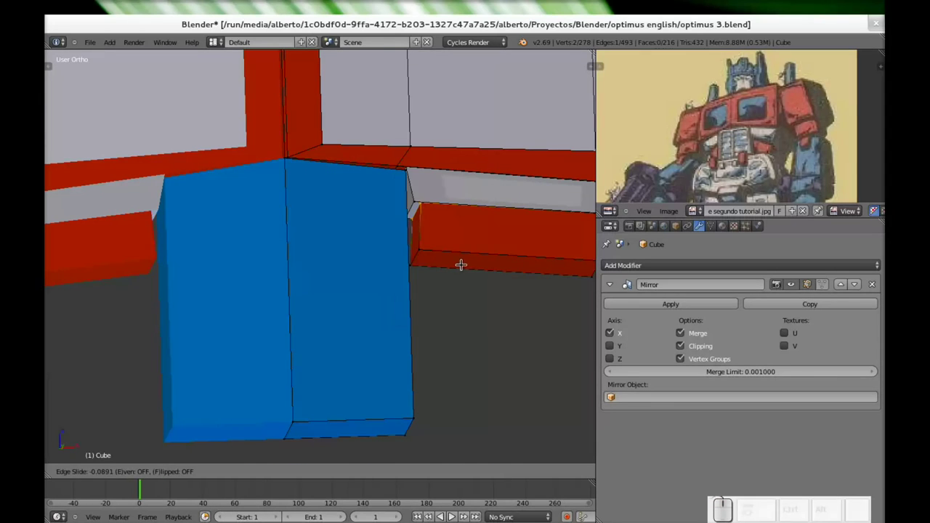
click(413, 249)
Move the inner end of the red strip and its joint with the grey strip about 0.17 along X towards the block
middle_drag(443, 251, 438, 257)
middle_drag(450, 289, 450, 263)
middle_drag(459, 270, 455, 274)
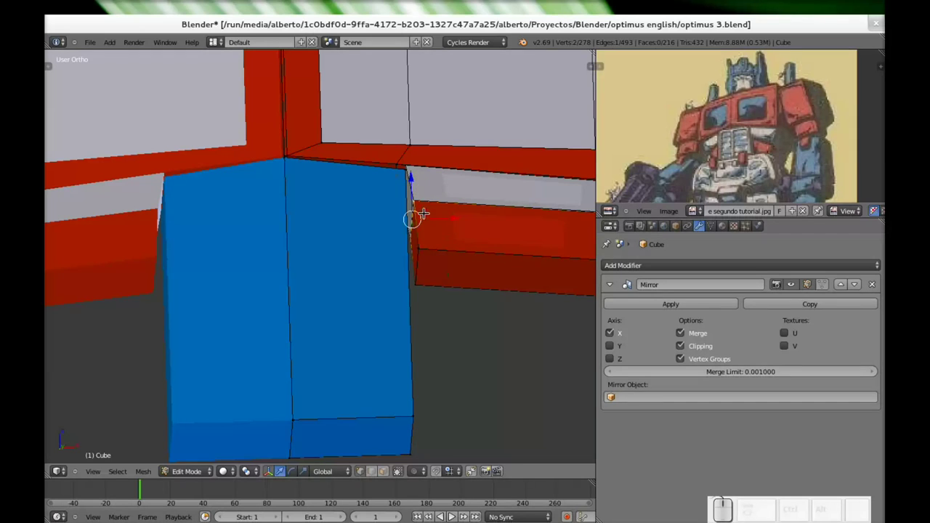
key(b)
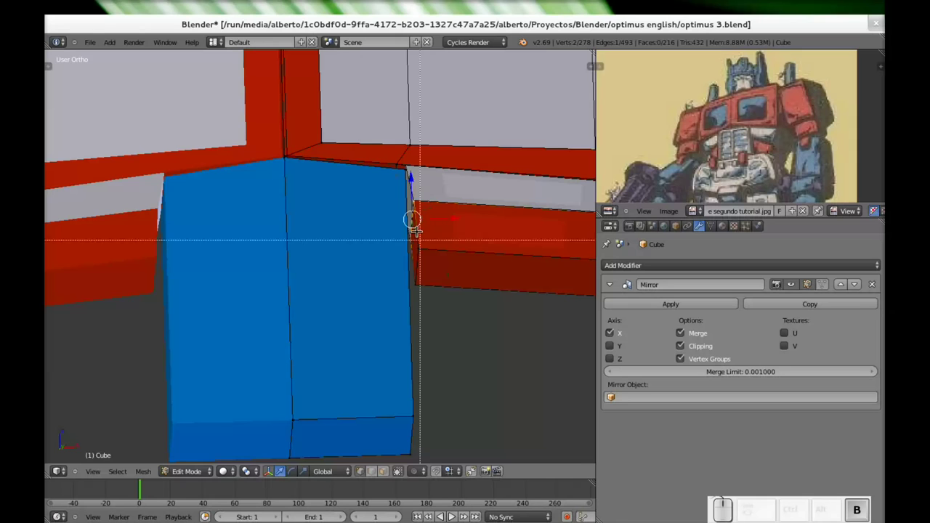
drag(391, 197, 439, 296)
middle_drag(440, 297, 471, 283)
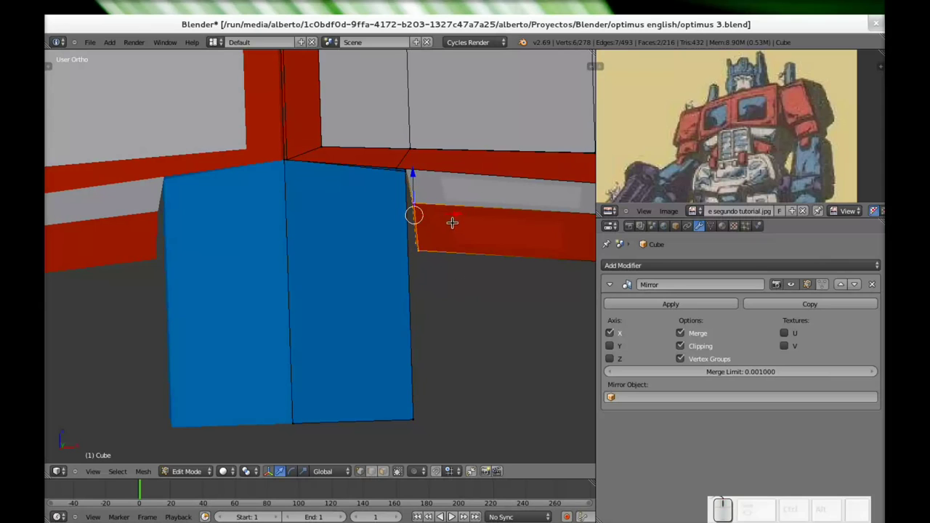
key(g)
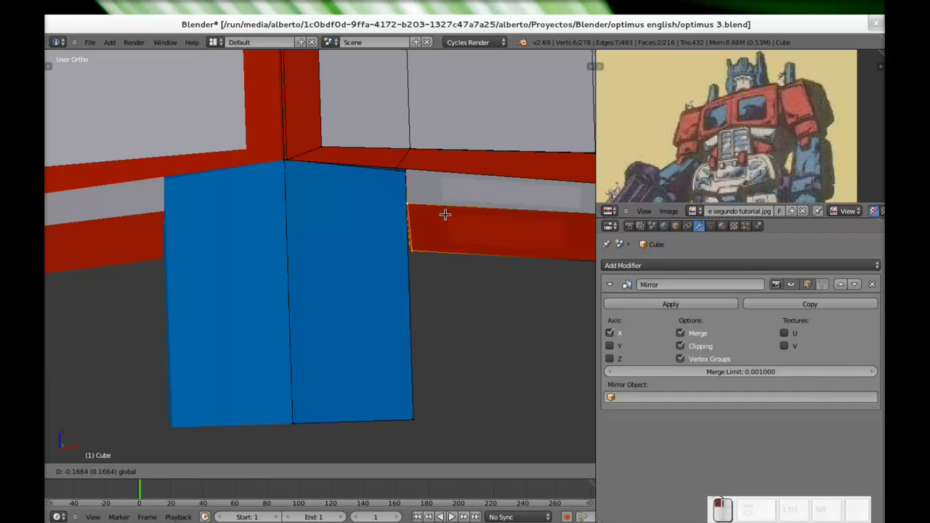
click(443, 212)
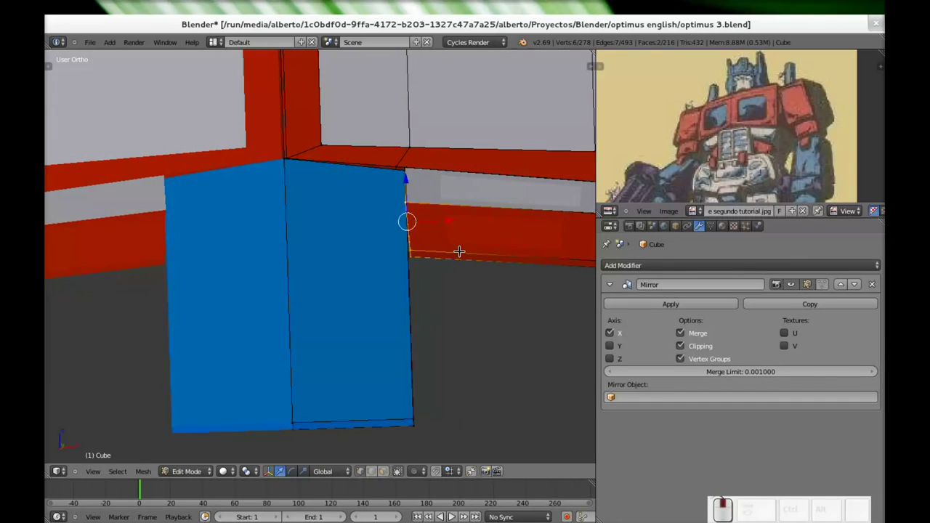
Shift the red strip's lower inner edge along X until it sits flush with the block's side
key(a)
key(b)
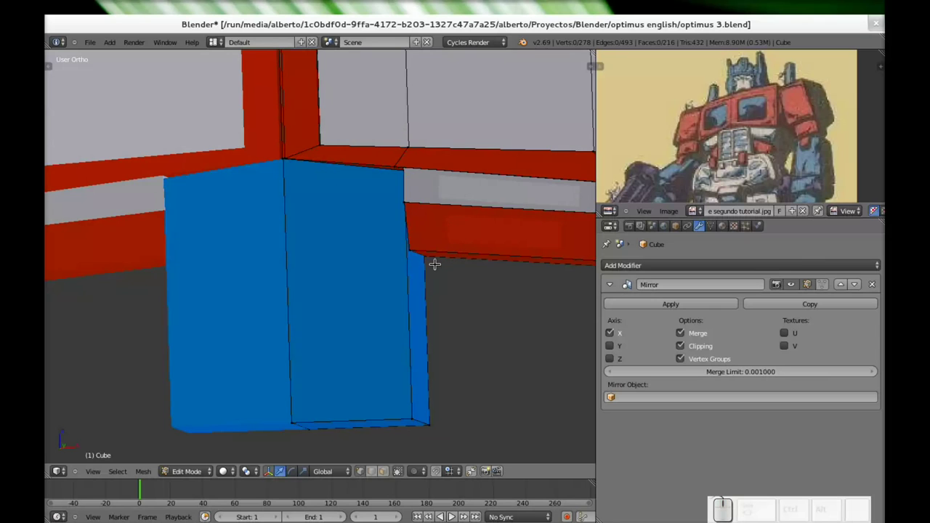
drag(403, 245, 464, 294)
key(g)
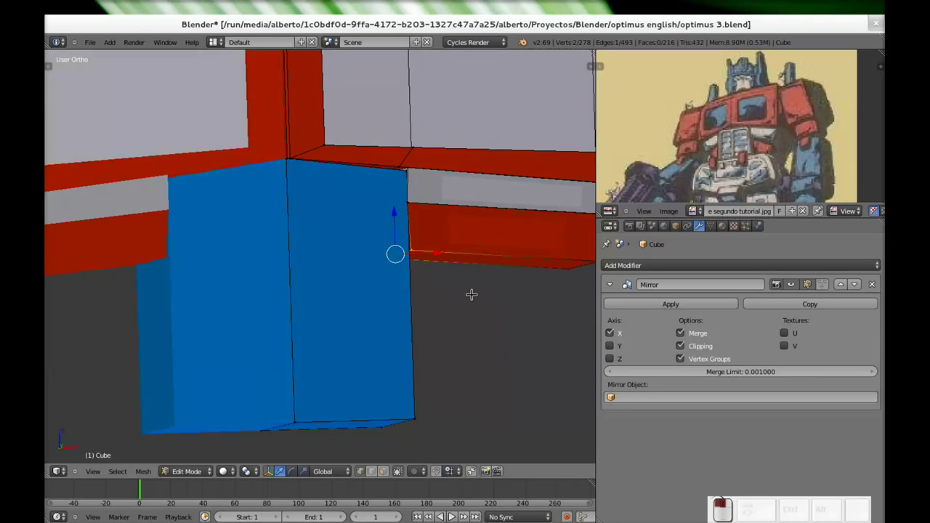
click(445, 252)
middle_drag(446, 254, 442, 254)
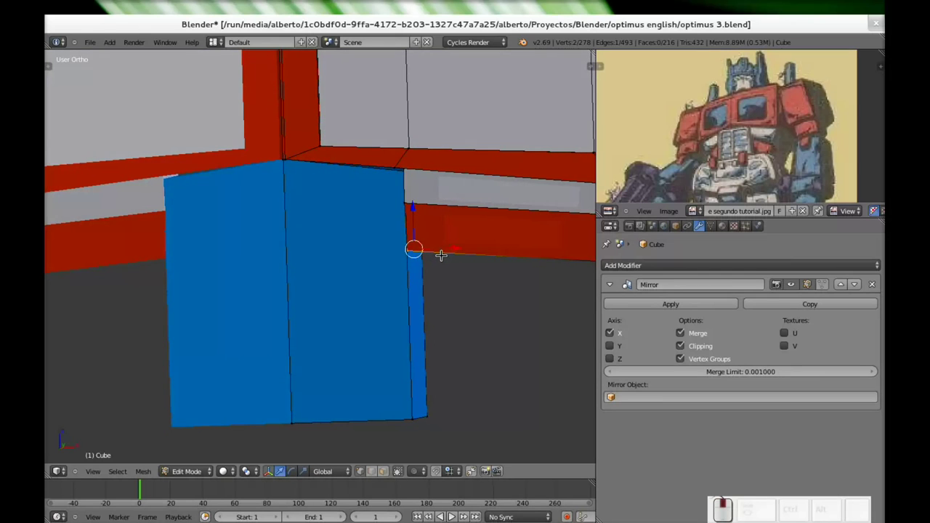
Select the grey strip's upper inner edge and nudge it along X against the central block
middle_drag(261, 240, 278, 242)
middle_drag(402, 204, 399, 204)
right_click(405, 175)
shift+right_click(390, 166)
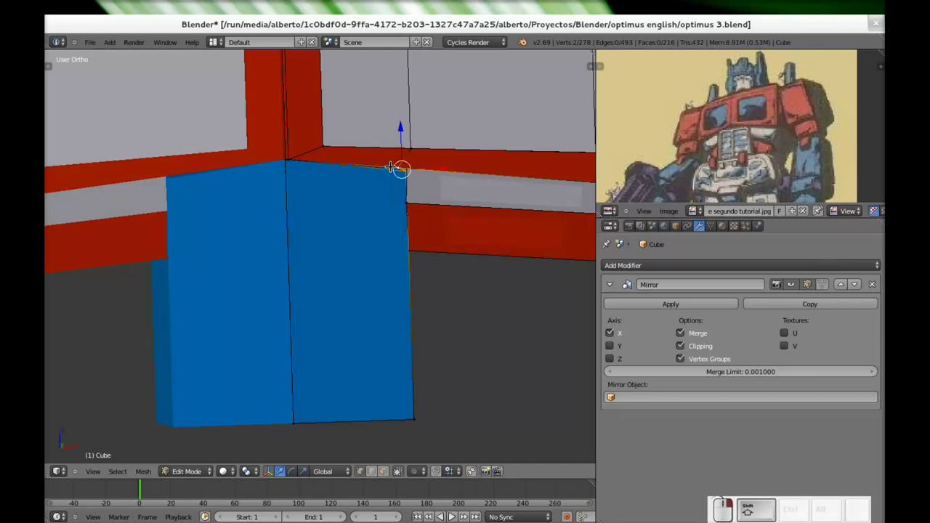
middle_drag(380, 191, 385, 220)
key(ctrl+z)
shift+right_click(182, 187)
middle_drag(347, 196, 284, 124)
drag(399, 118, 398, 117)
Make the grey strip taller by lowering its bottom edges together with the whole red strip along Z
middle_drag(319, 232, 355, 257)
scroll(359, 249, down, 3)
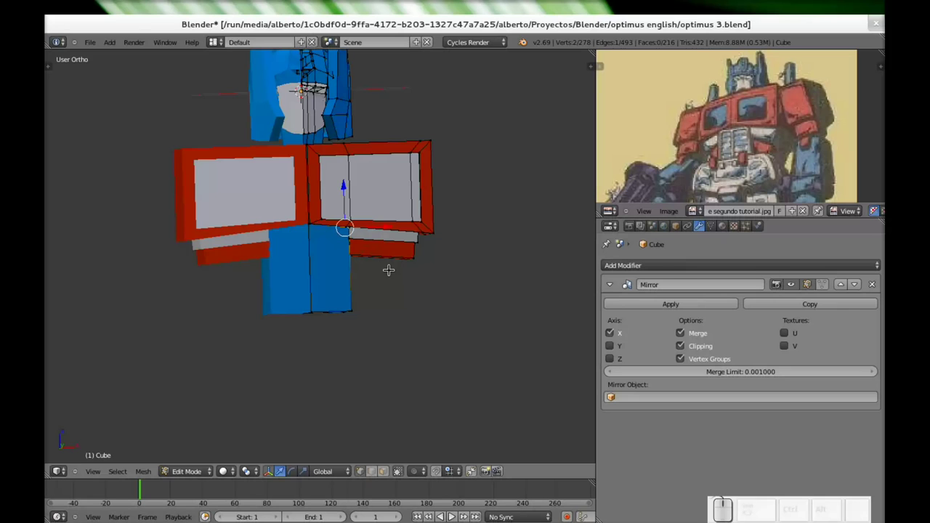
middle_drag(414, 305, 400, 270)
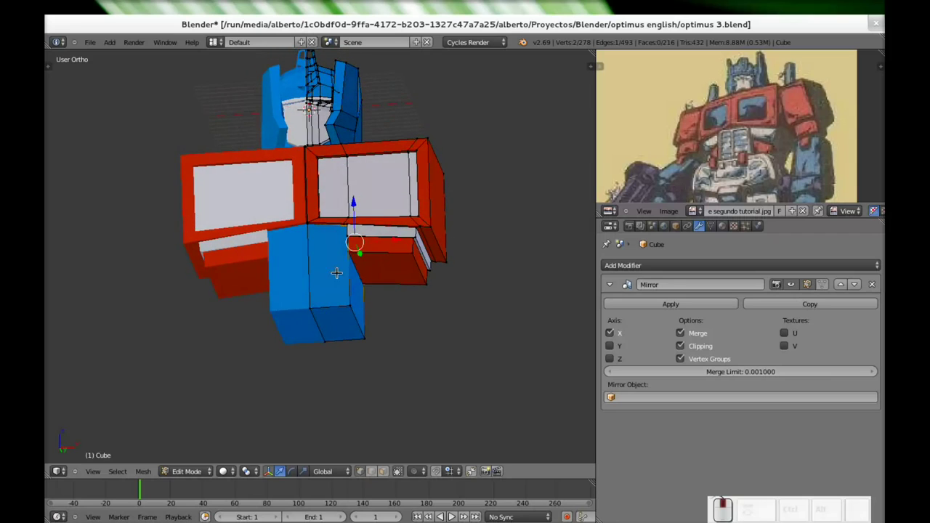
scroll(396, 268, up, 5)
key(a)
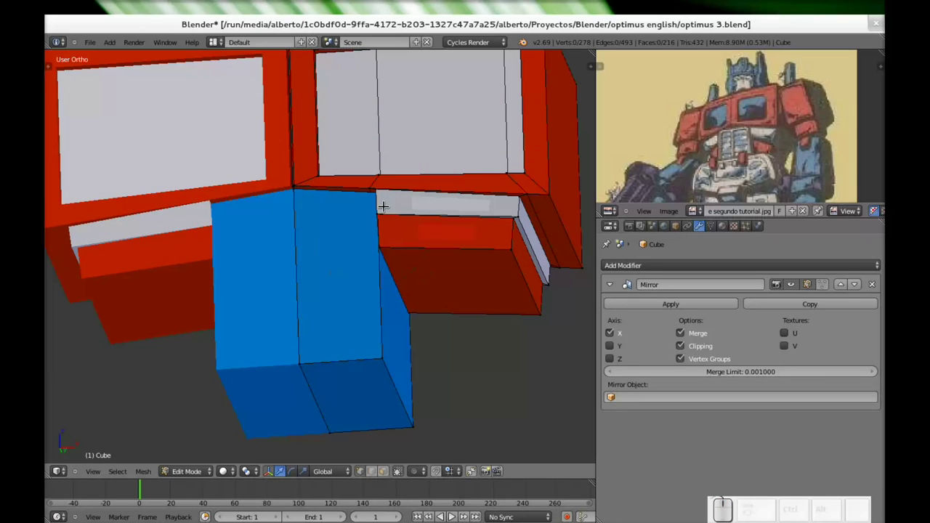
key(b)
drag(362, 199, 527, 341)
key(b)
drag(507, 267, 556, 323)
middle_drag(556, 323, 285, 314)
shift+right_click(429, 183)
shift+right_click(441, 186)
middle_drag(302, 191, 491, 216)
drag(479, 200, 477, 237)
shift+middle_drag(509, 305, 446, 239)
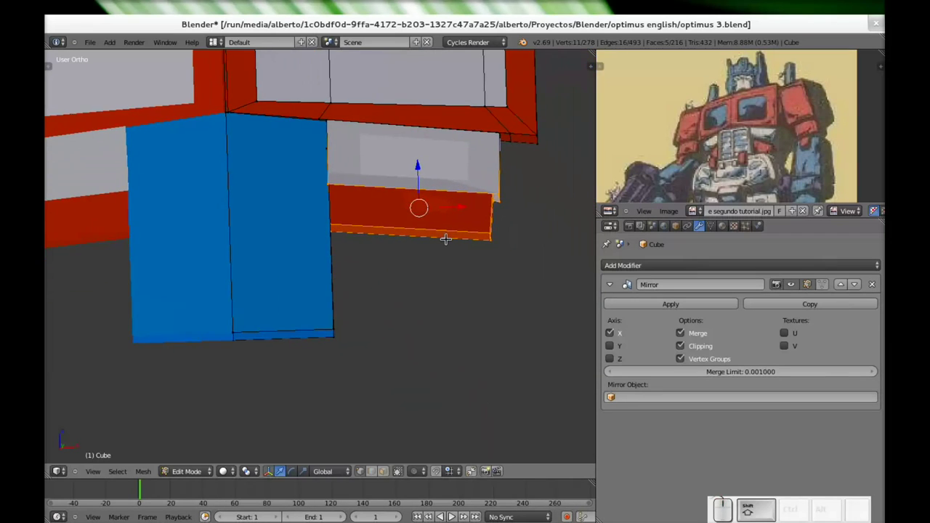
Lower the red strip's bottom face along Z to make the strip taller
key(a)
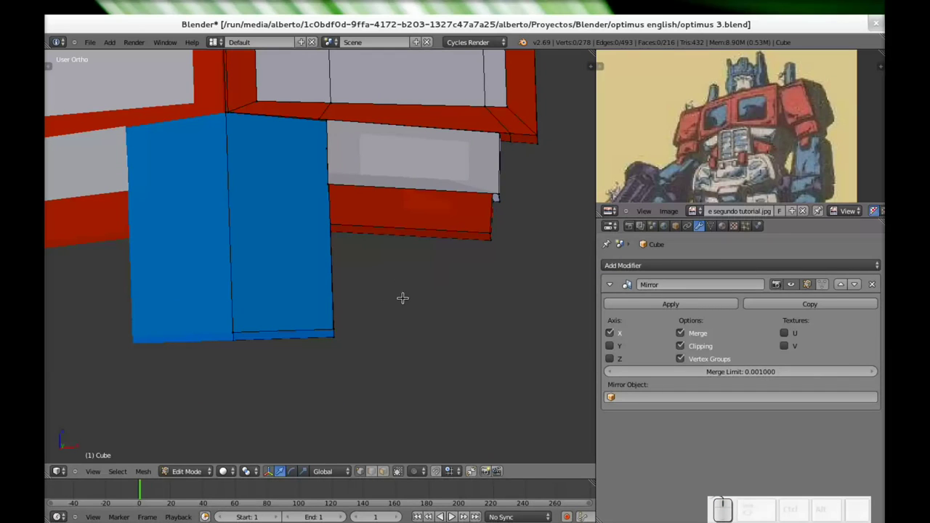
key(b)
drag(304, 208, 492, 321)
drag(409, 192, 413, 223)
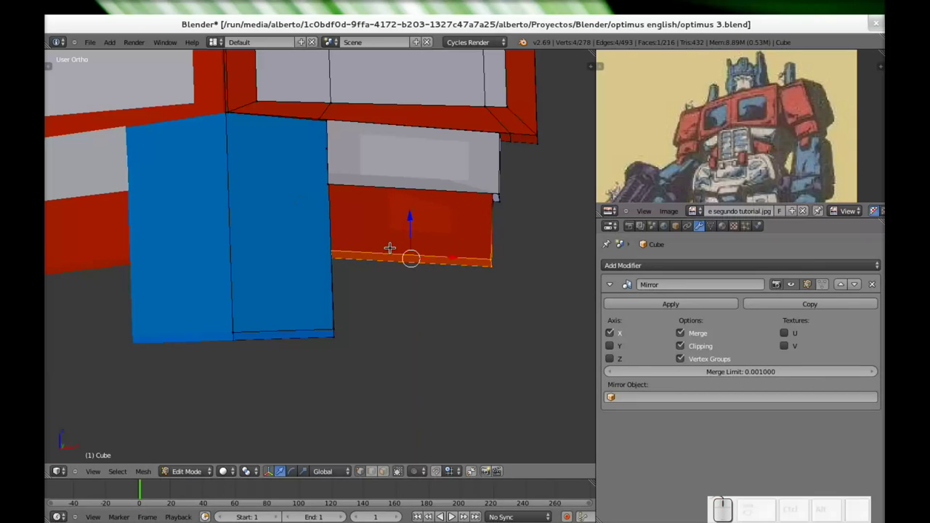
middle_drag(415, 235, 412, 245)
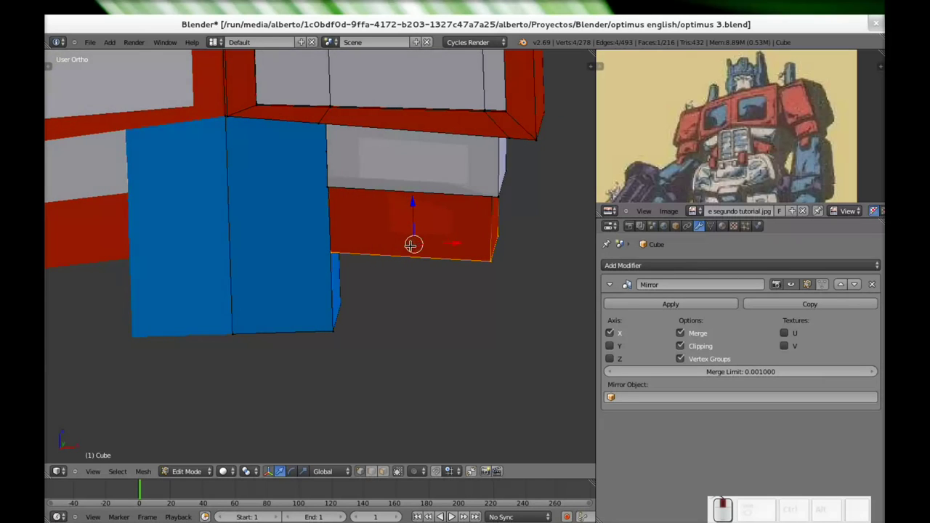
Shorten the central block by raising its bottom face along Z to slightly below the red strips
scroll(385, 327, down, 4)
middle_drag(386, 328, 355, 307)
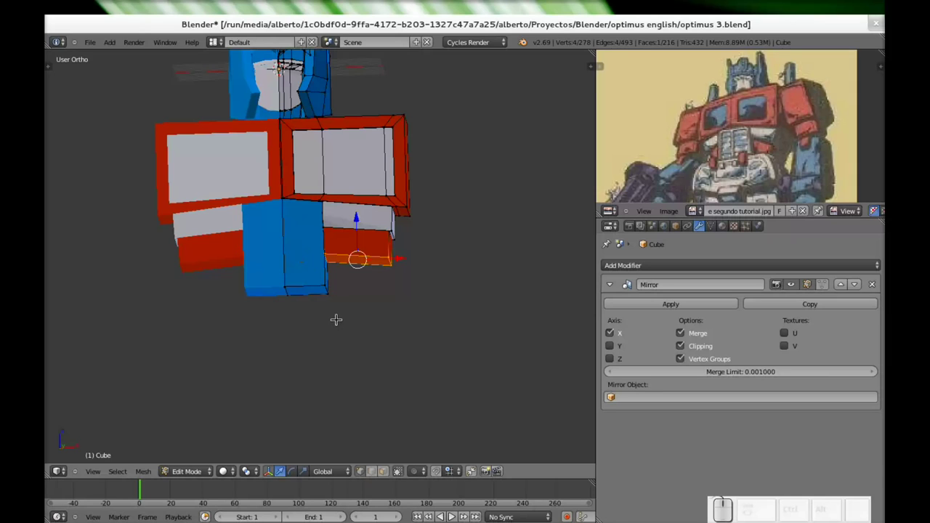
key(a)
key(b)
drag(338, 337, 263, 281)
middle_drag(375, 286, 380, 296)
drag(299, 242, 296, 226)
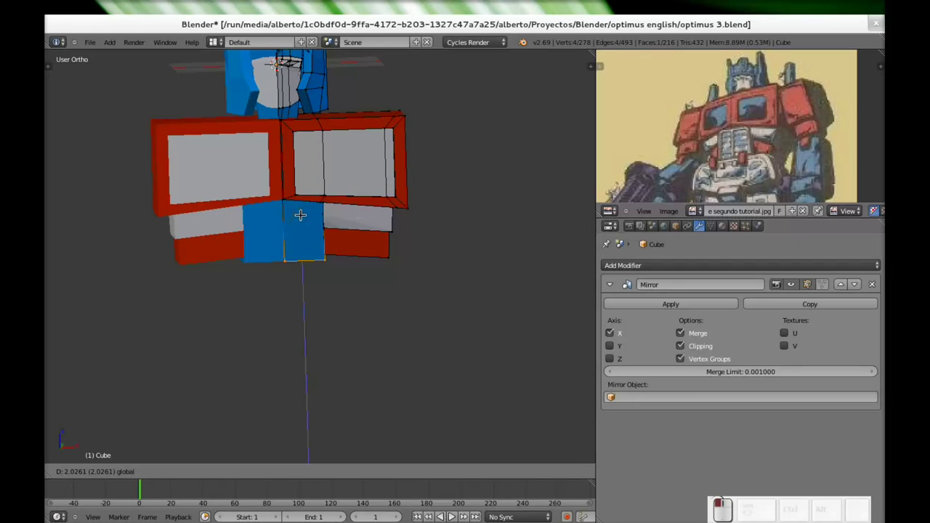
click(298, 226)
middle_drag(348, 234, 344, 211)
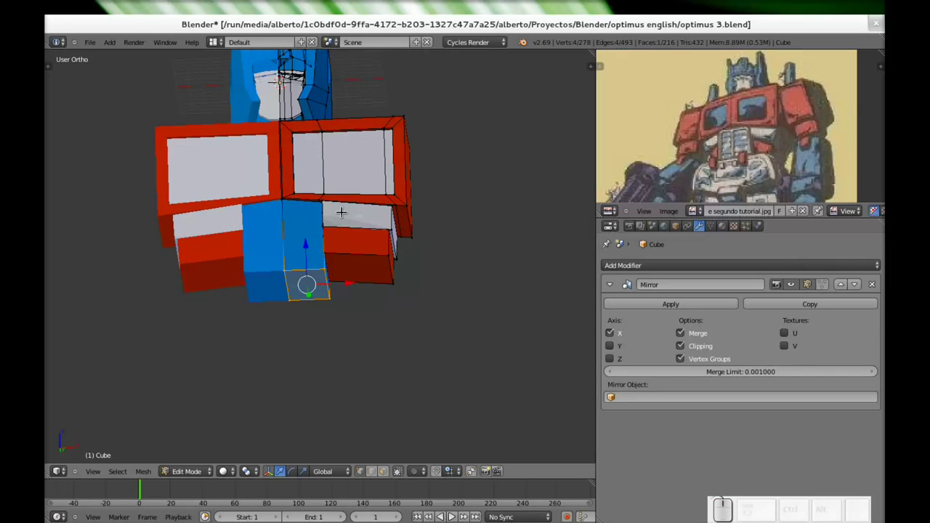
Lower the red strip's bottom face by about 1.21 along Z to line up with the block's base
right_click(325, 254)
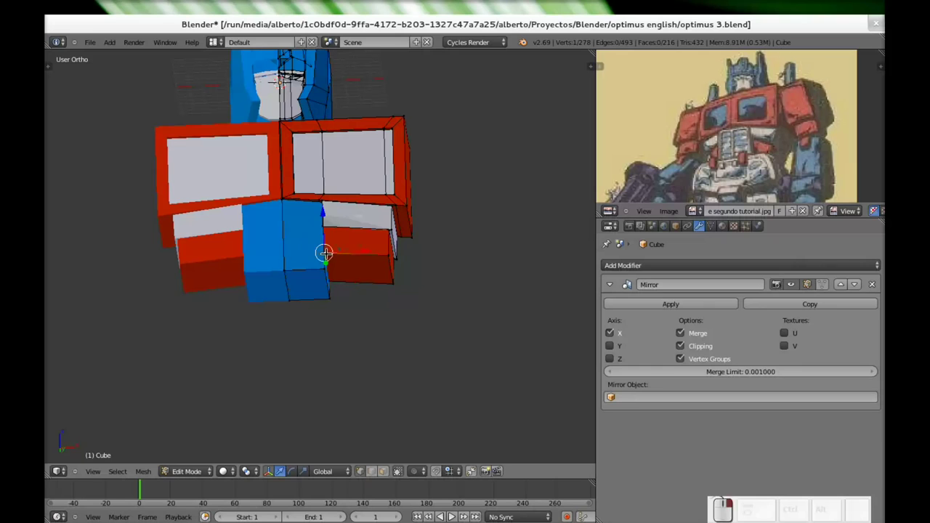
shift+right_click(388, 255)
shift+right_click(393, 280)
shift+click(327, 279)
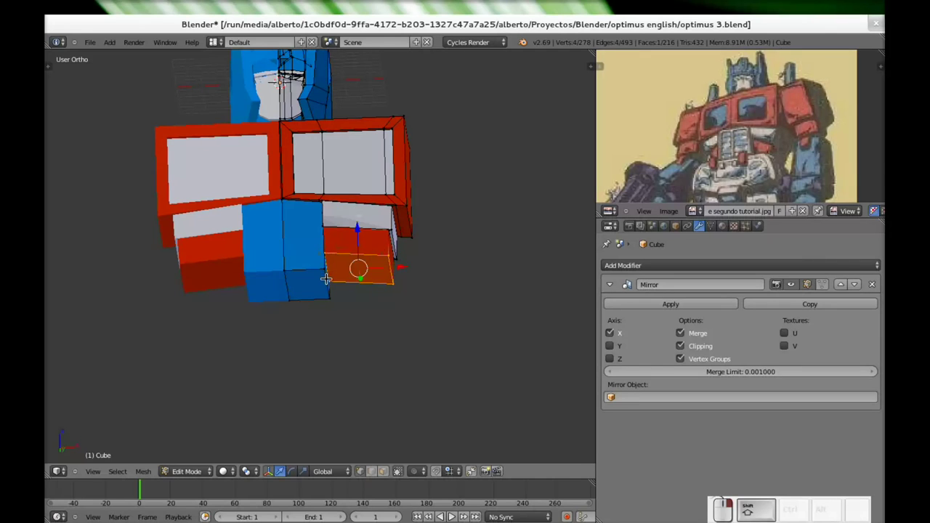
key(g)
key(z)
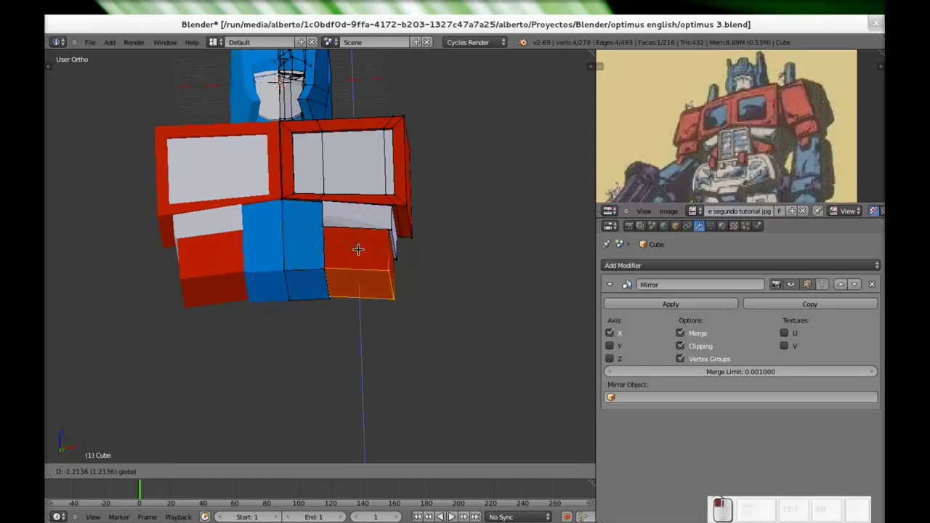
click(358, 249)
Taper the red strip by moving its outer bottom edge inwards along X and raising it about 0.31 along Z
middle_drag(357, 253, 409, 301)
right_click(383, 268)
shift+right_click(422, 280)
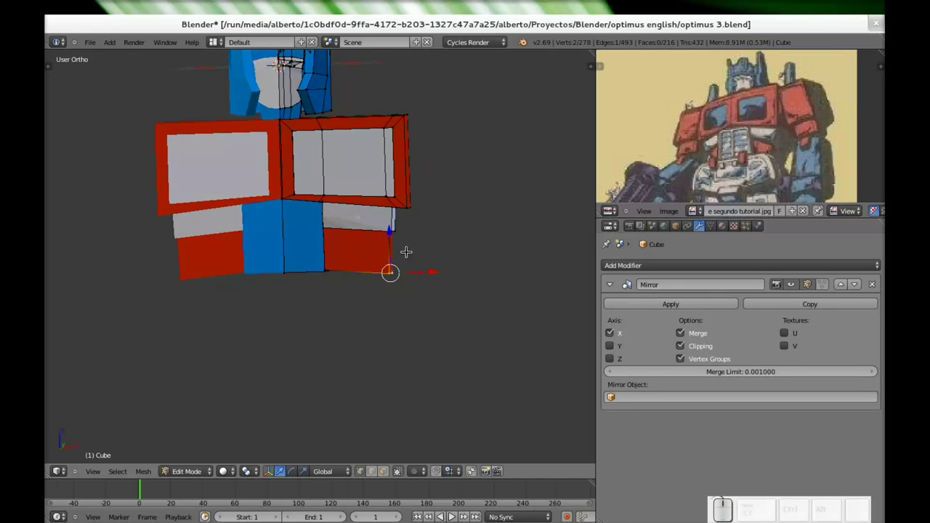
middle_drag(447, 267, 389, 297)
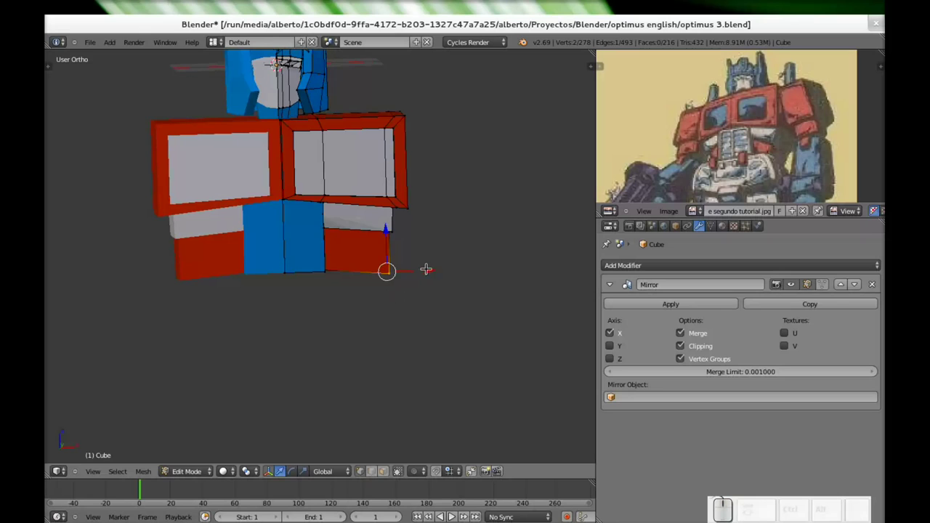
drag(429, 269, 420, 270)
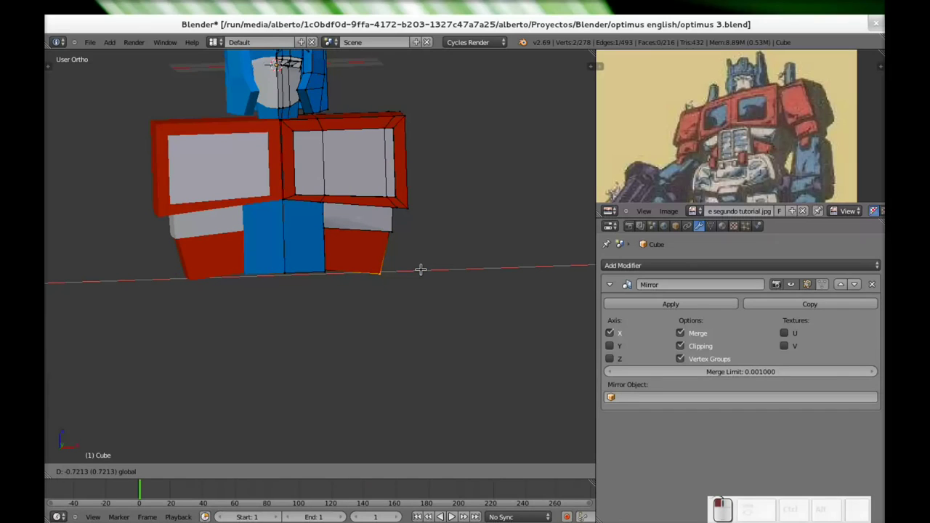
drag(419, 269, 417, 270)
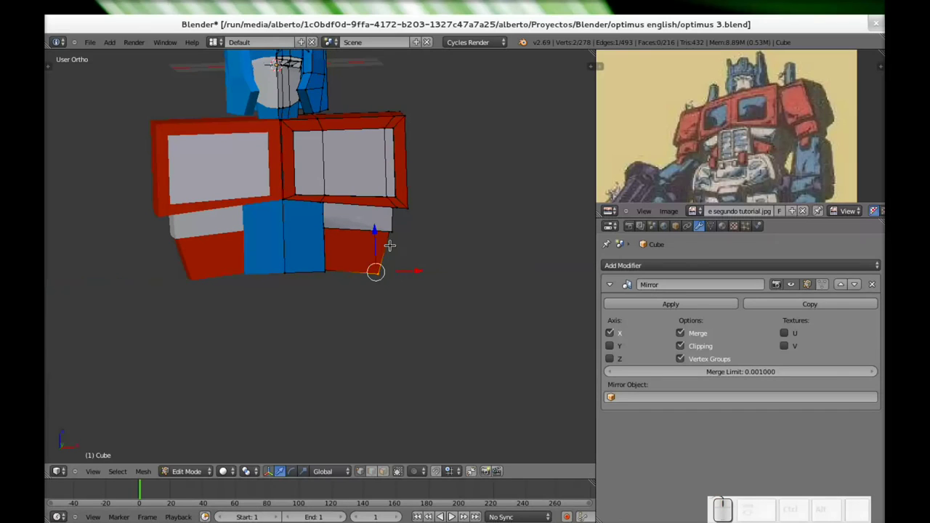
drag(375, 234, 376, 231)
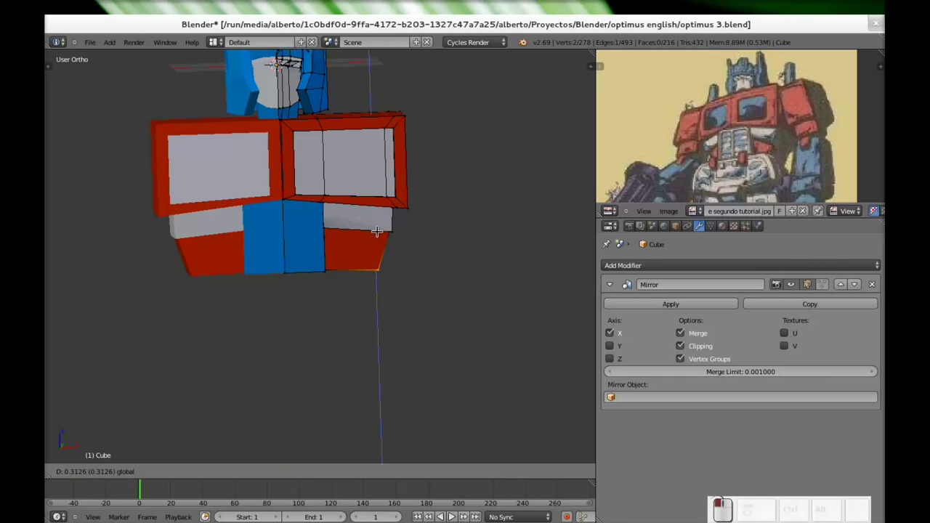
Fine-tune the height of the red strip's outer bottom edge slightly along Z
drag(377, 231, 375, 233)
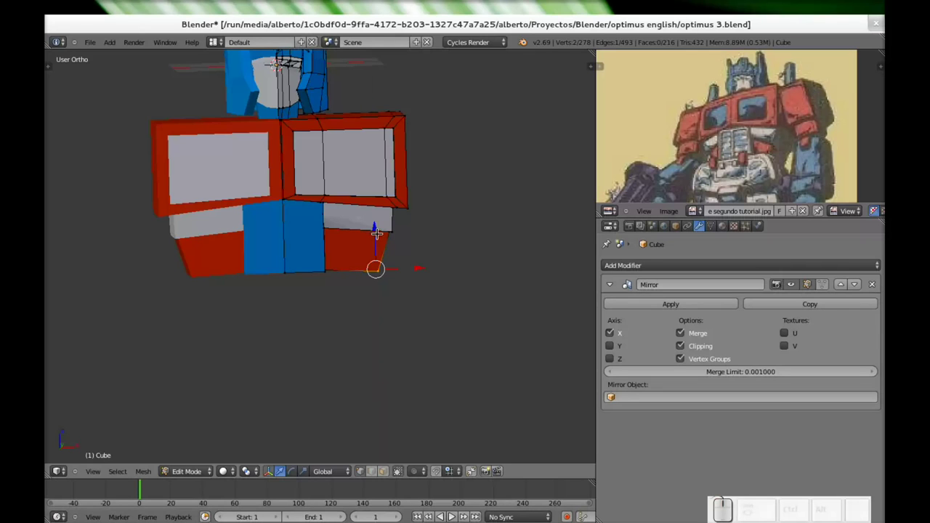
middle_drag(342, 263, 501, 203)
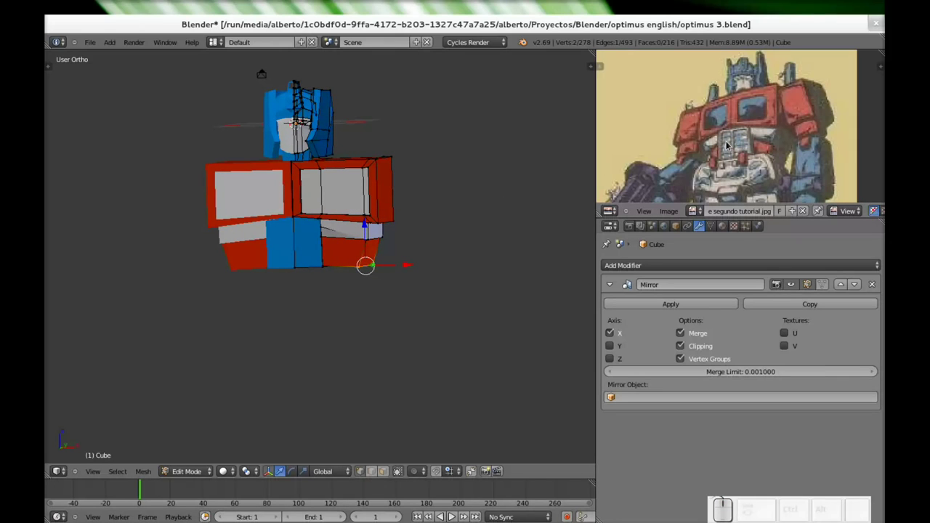
scroll(332, 272, up, 5)
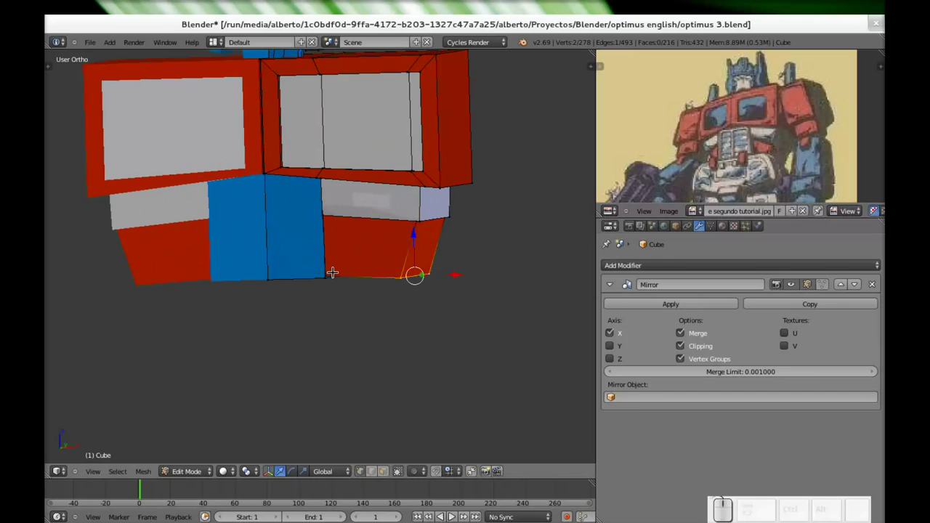
Select all linked geometry of the blue central abdomen block and assign the chrome material to it
right_click(267, 280)
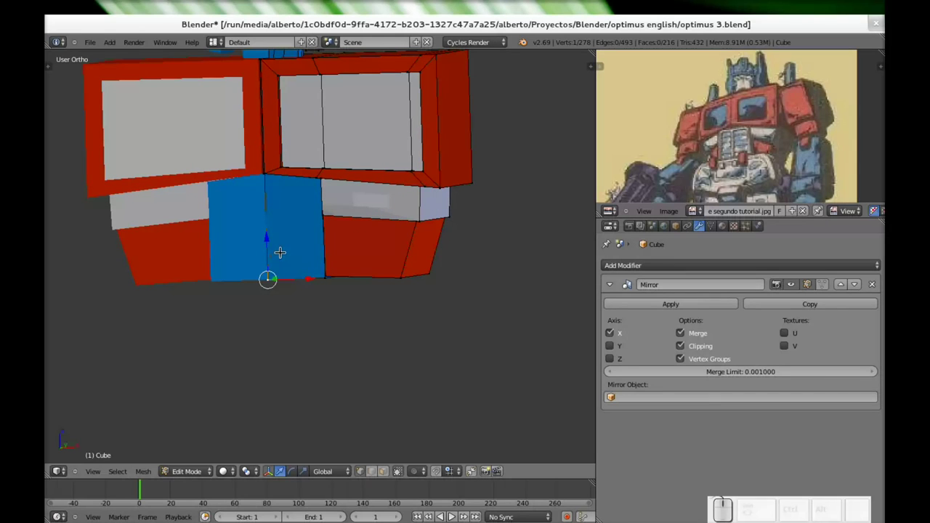
key(l)
key(l)
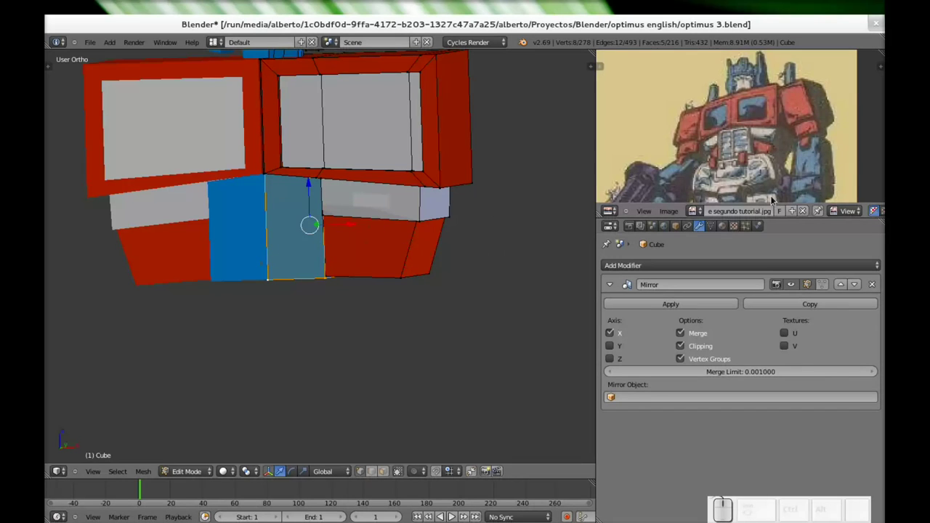
click(722, 226)
click(628, 317)
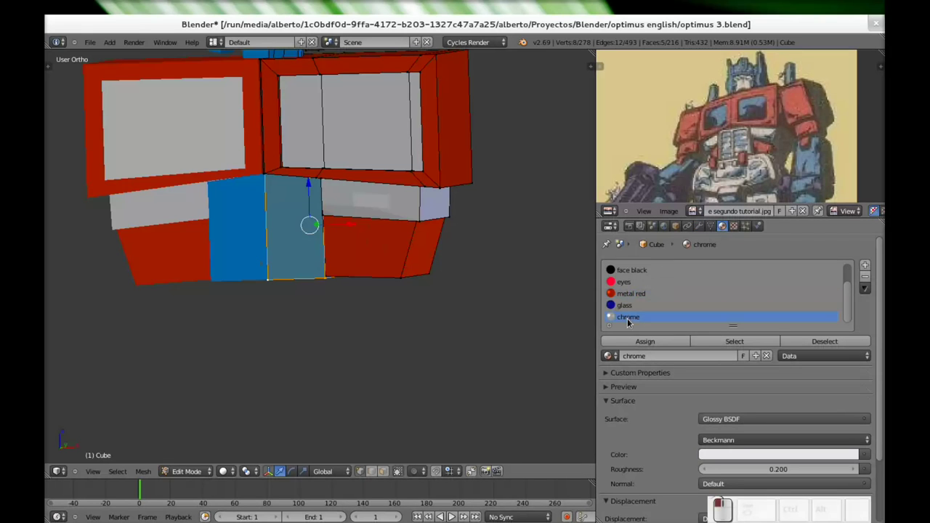
click(645, 341)
middle_drag(286, 273, 320, 258)
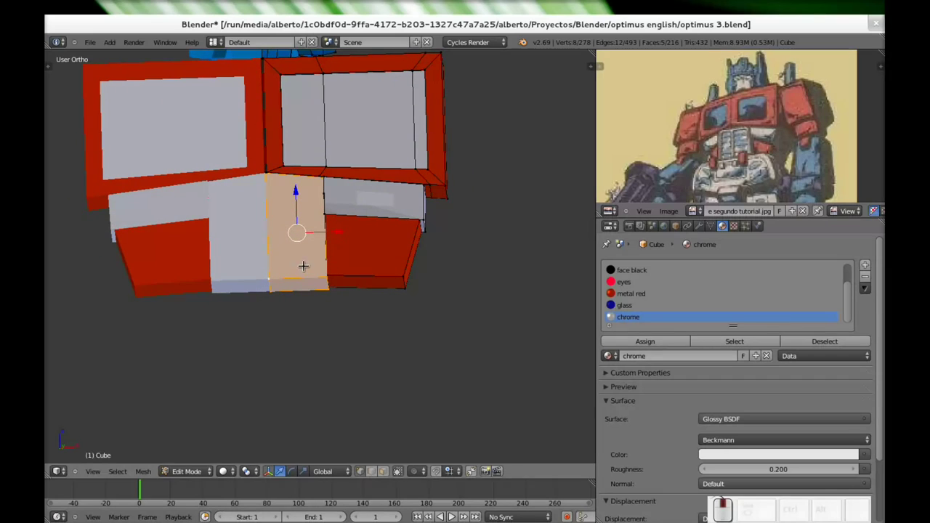
scroll(275, 227, up, 2)
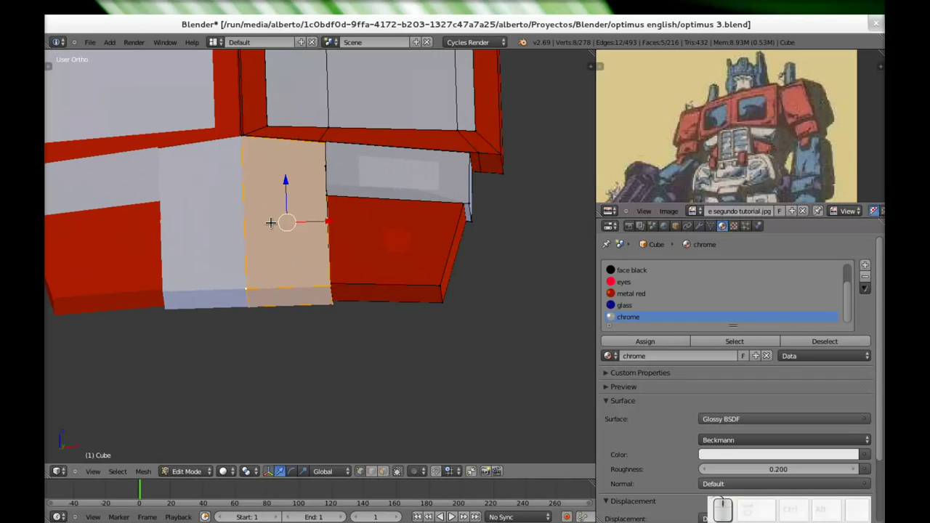
shift+middle_drag(270, 218, 274, 256)
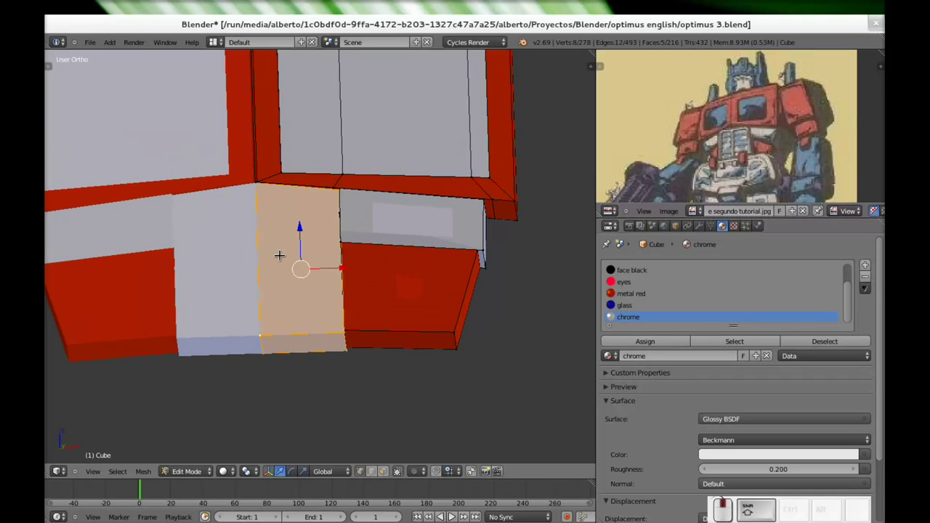
key(i)
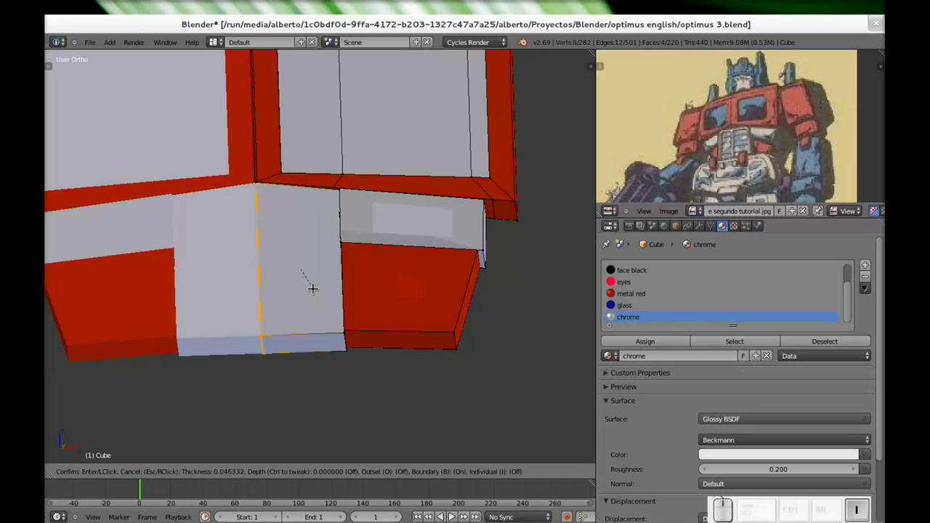
right_click(304, 284)
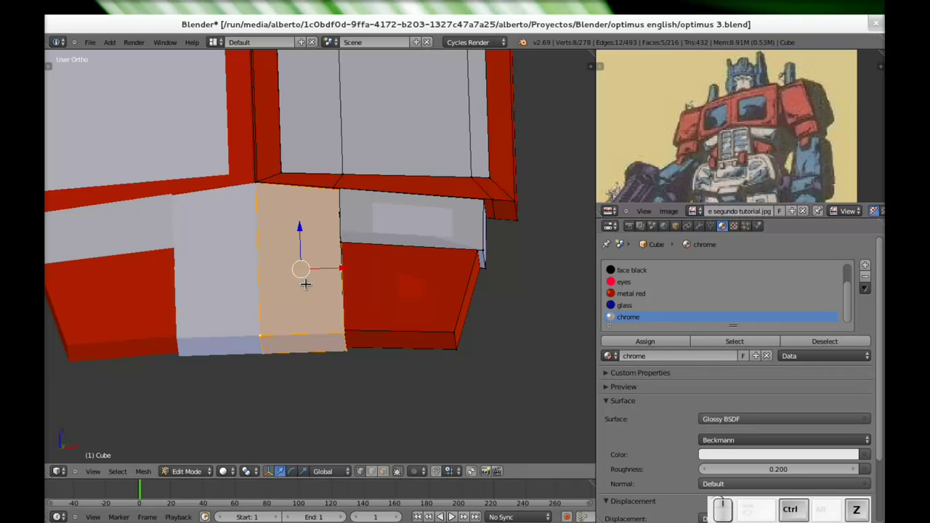
key(ctrl+z)
scroll(309, 274, up, 1)
mouse_move(310, 274)
middle_down()
mouse_move(311, 284)
mouse_move(307, 249)
mouse_move(322, 255)
mouse_move(319, 269)
mouse_move(305, 244)
mouse_move(341, 252)
mouse_move(304, 218)
mouse_move(323, 267)
middle_up()
key(ctrl+shift+z)
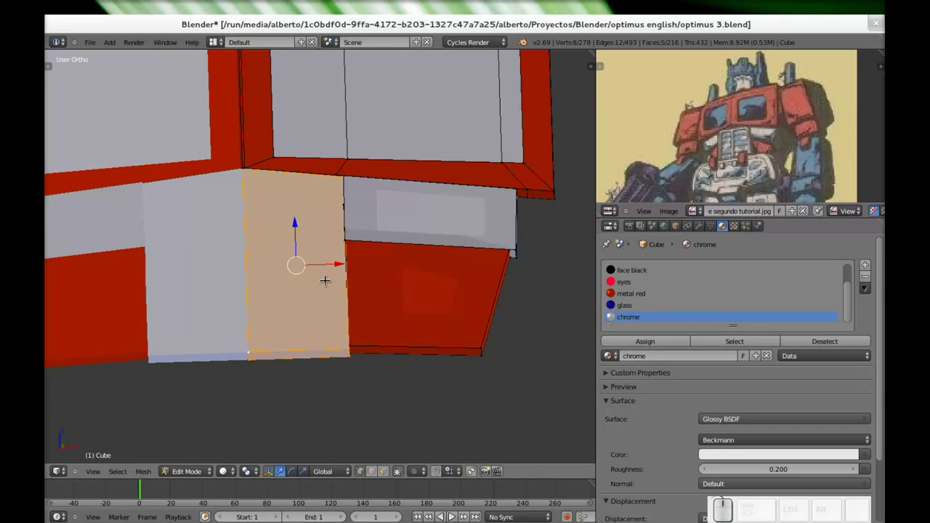
key(i)
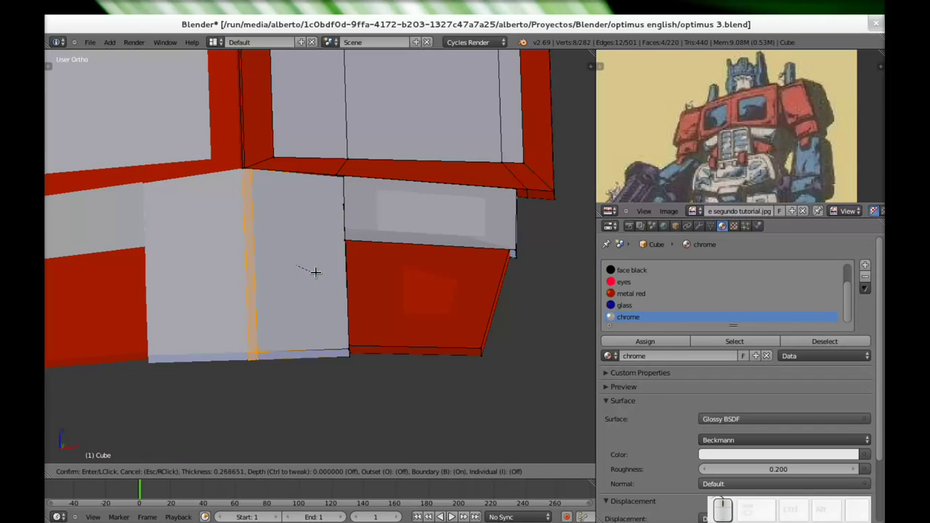
key(Escape)
key(ctrl+z)
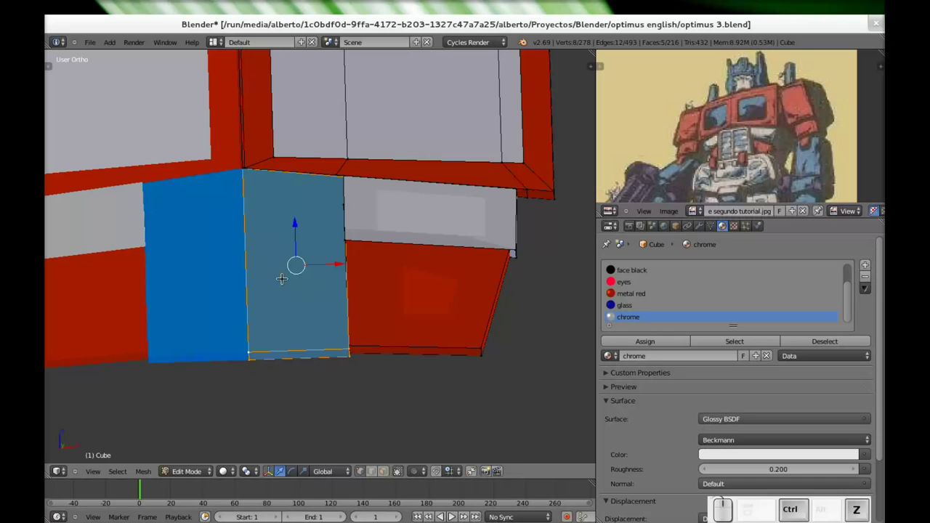
Reselect the whole central block with its linked geometry and assign the chrome material again
right_click(248, 348)
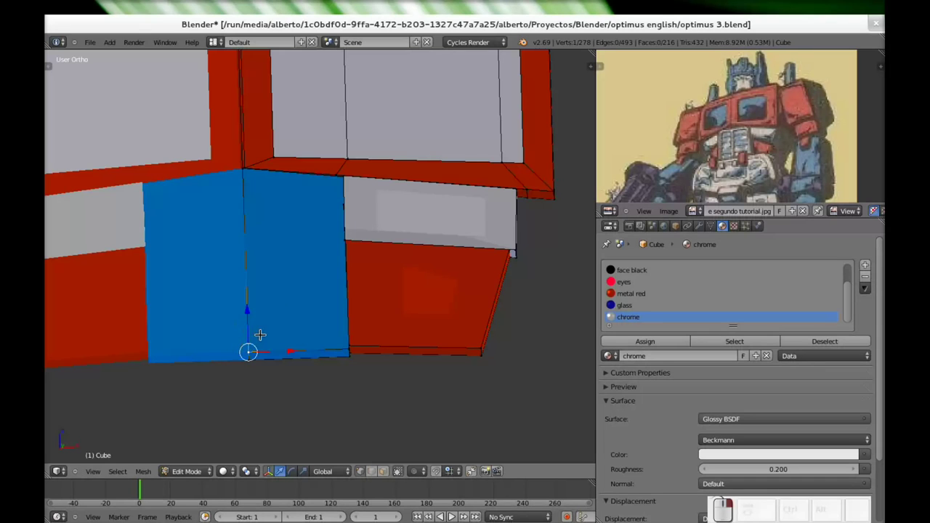
shift+right_click(346, 346)
key(ctrl+z)
key(ctrl+shift+z)
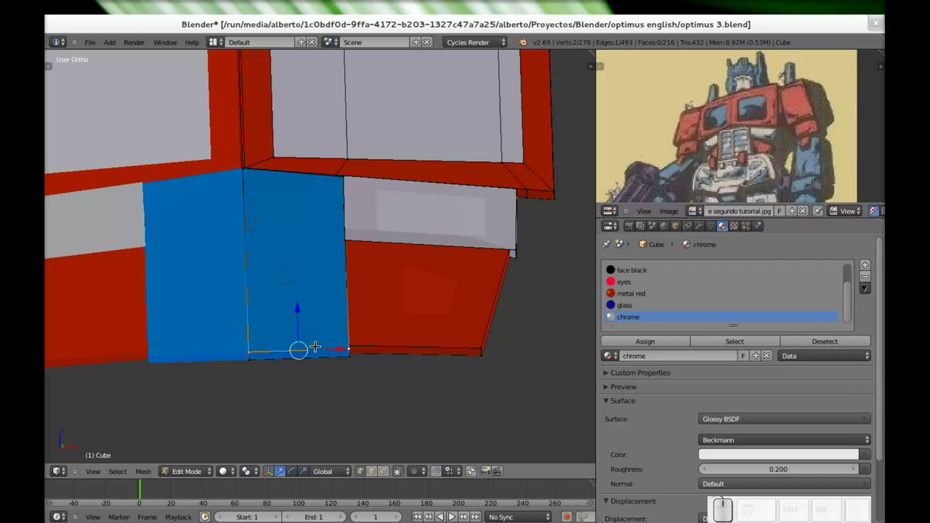
key(l)
key(l)
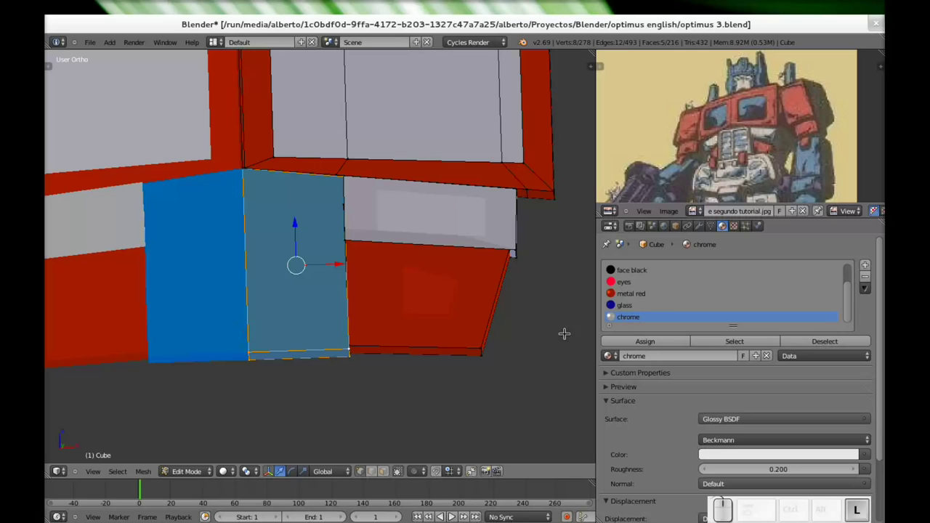
click(648, 342)
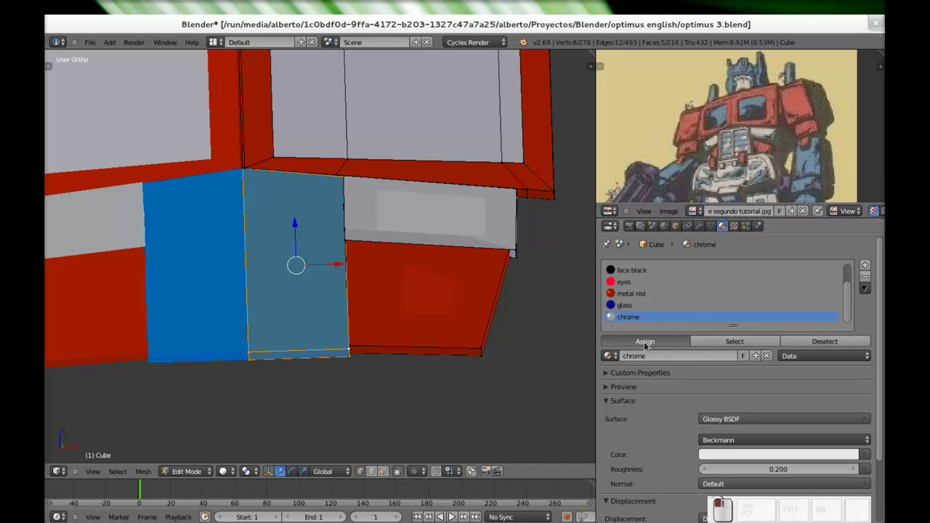
Inset only the front face of the central block by about 0.196 to form a narrow border
right_click(247, 350)
click(383, 471)
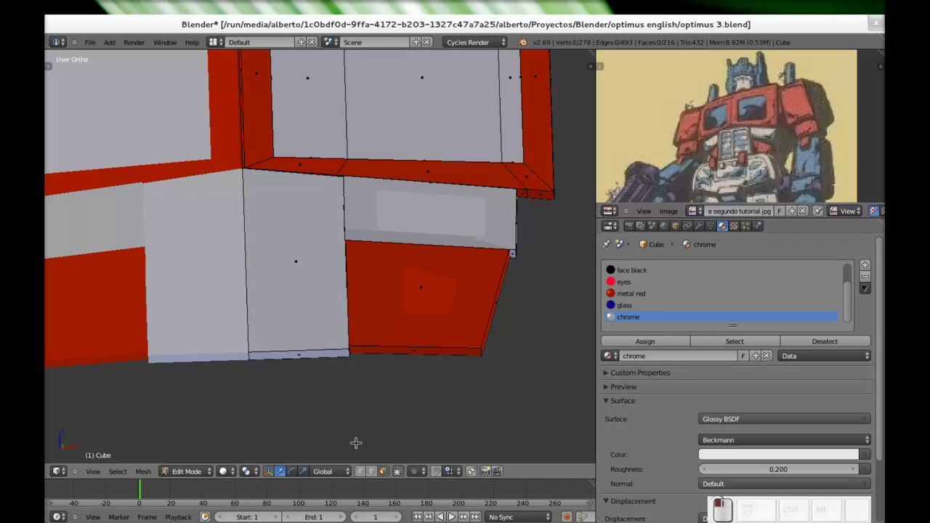
right_click(285, 260)
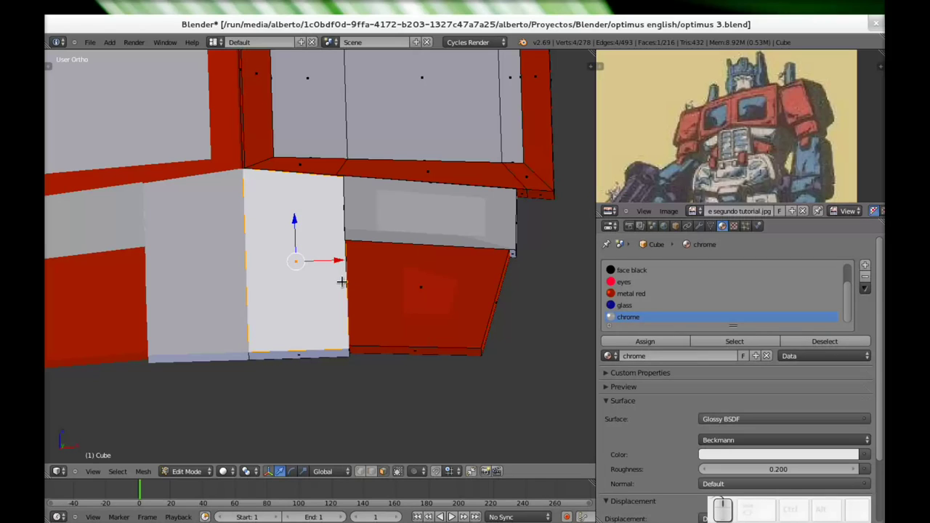
key(i)
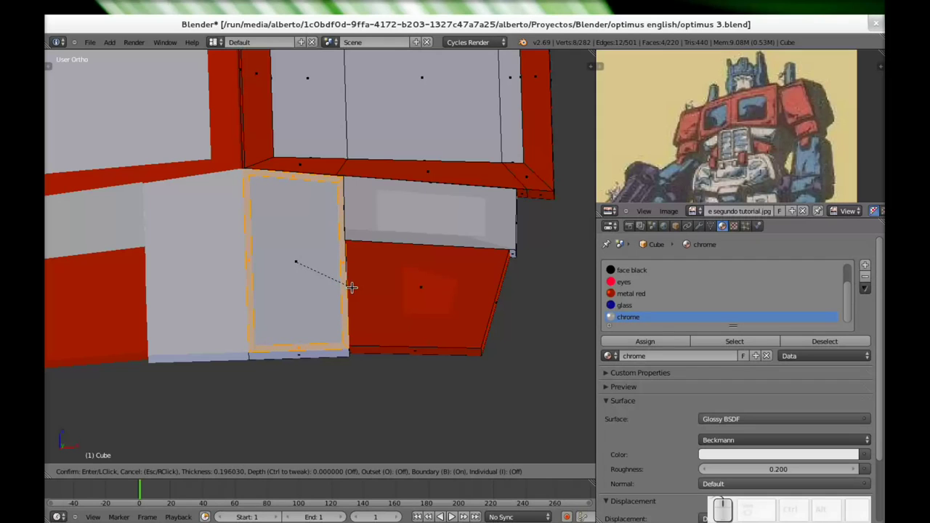
click(351, 287)
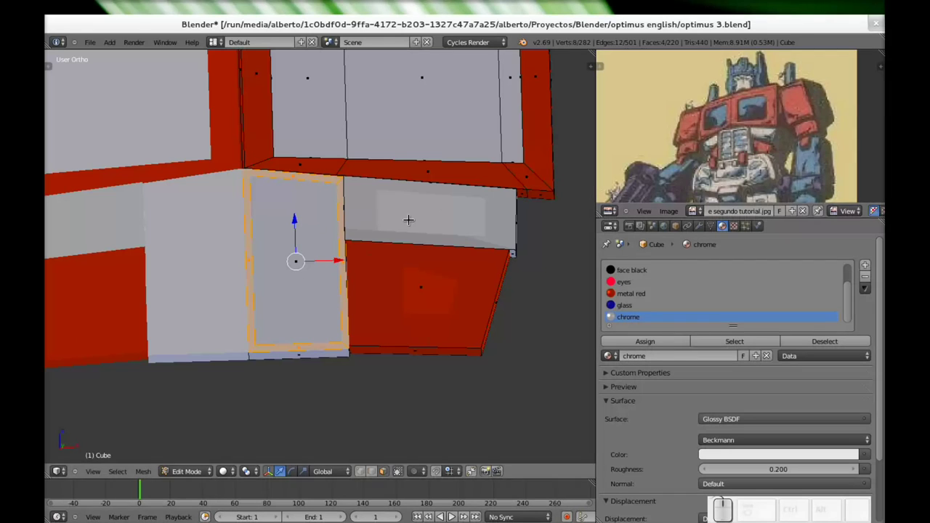
shift+middle_drag(307, 203, 351, 461)
shift+middle_drag(315, 251, 315, 284)
shift+middle_drag(320, 334, 321, 341)
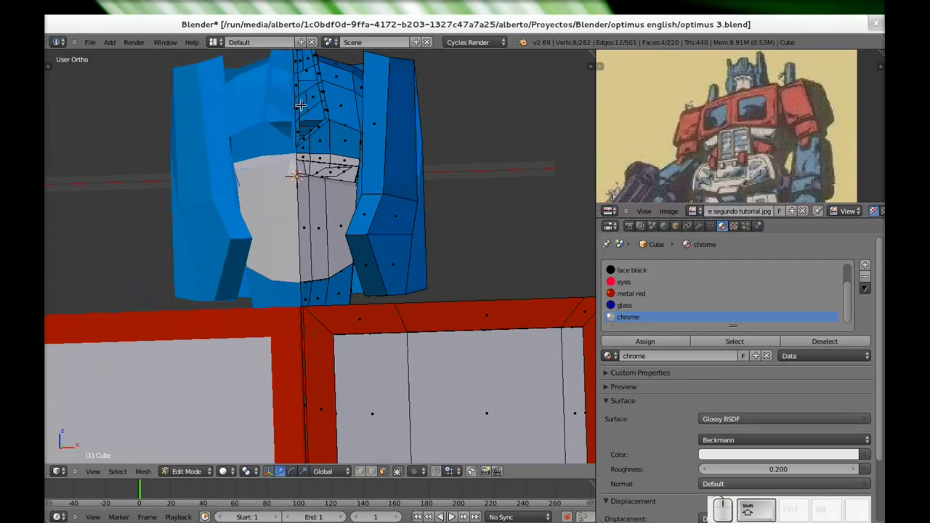
shift+middle_drag(365, 318, 335, 64)
shift+middle_drag(317, 249, 314, 195)
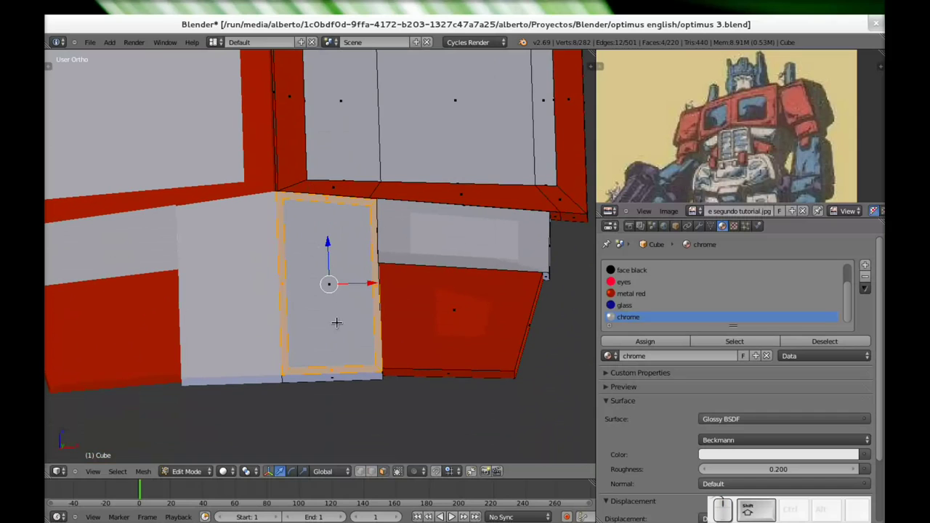
Add seven evenly spaced horizontal loop cuts across the inset front panel, without sliding them
key(ctrl+r)
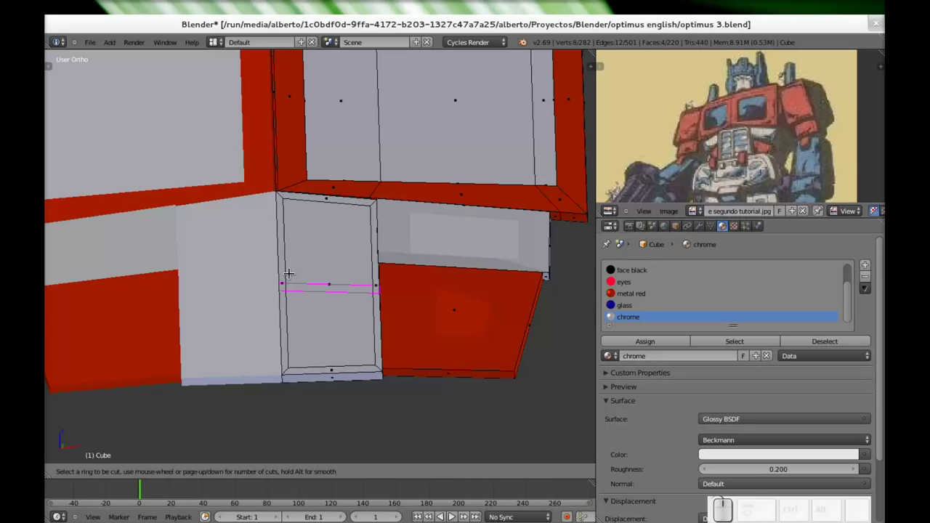
scroll(289, 275, up, 5)
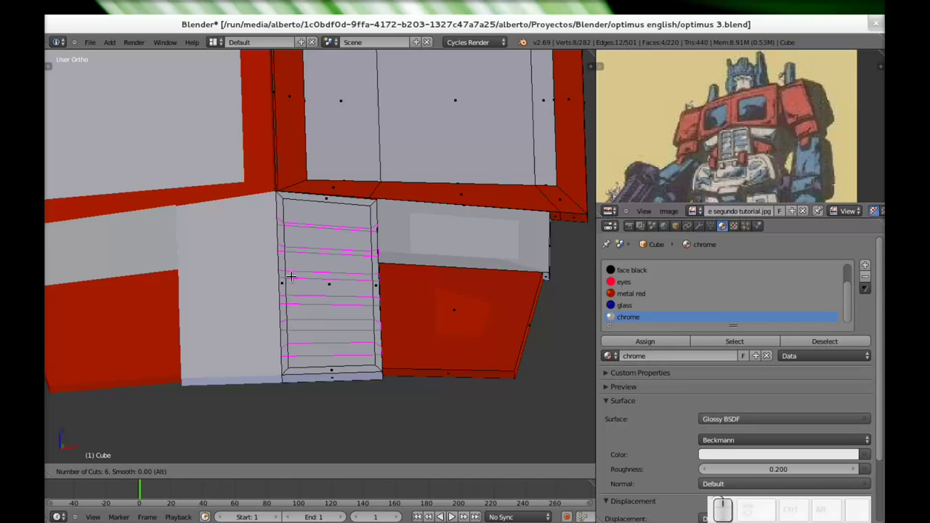
scroll(290, 276, up, 1)
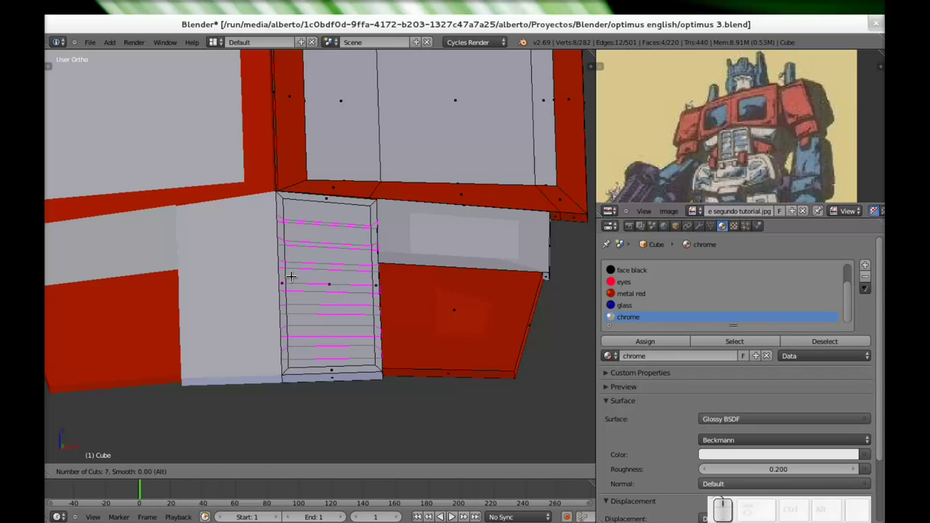
click(291, 275)
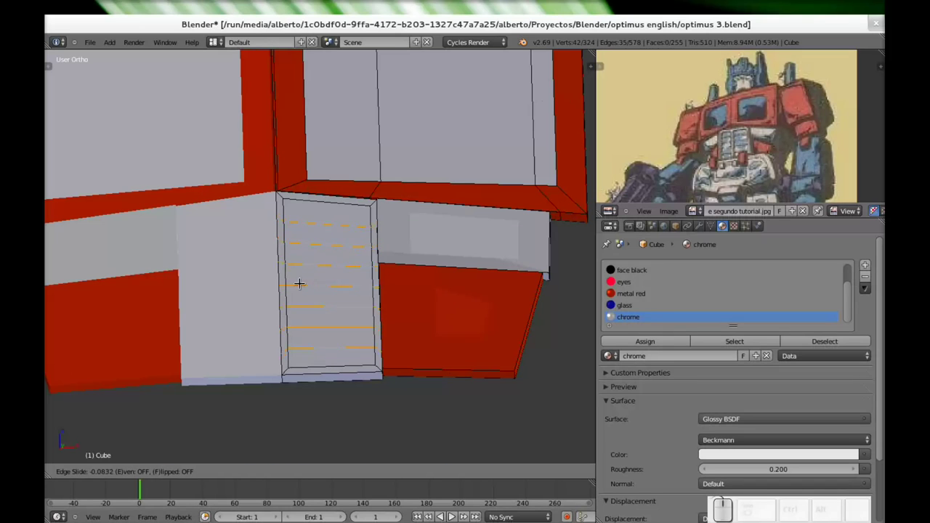
key(Escape)
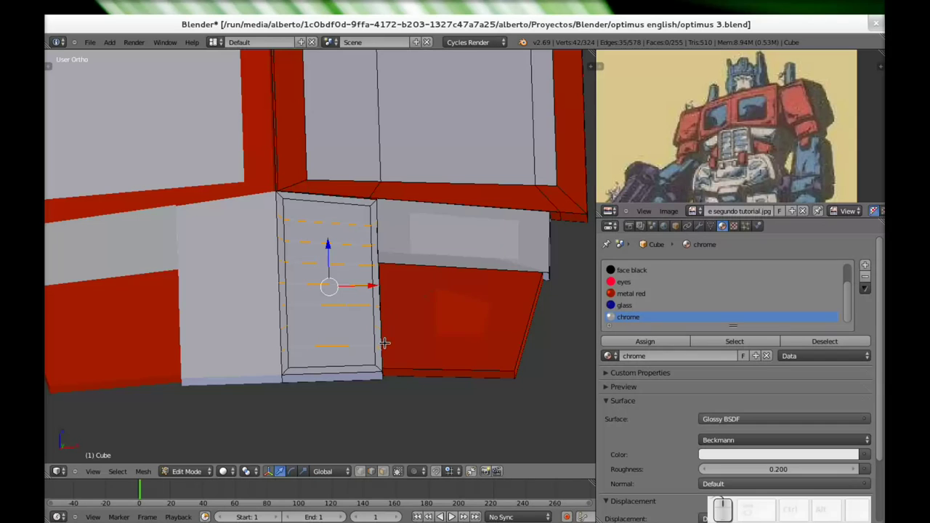
Extrude every second face of the inset panel, starting with the second from the top, inwards by about 0.66 to form four grille slots
middle_drag(392, 319, 368, 327)
click(383, 472)
click(328, 235)
shift+click(324, 278)
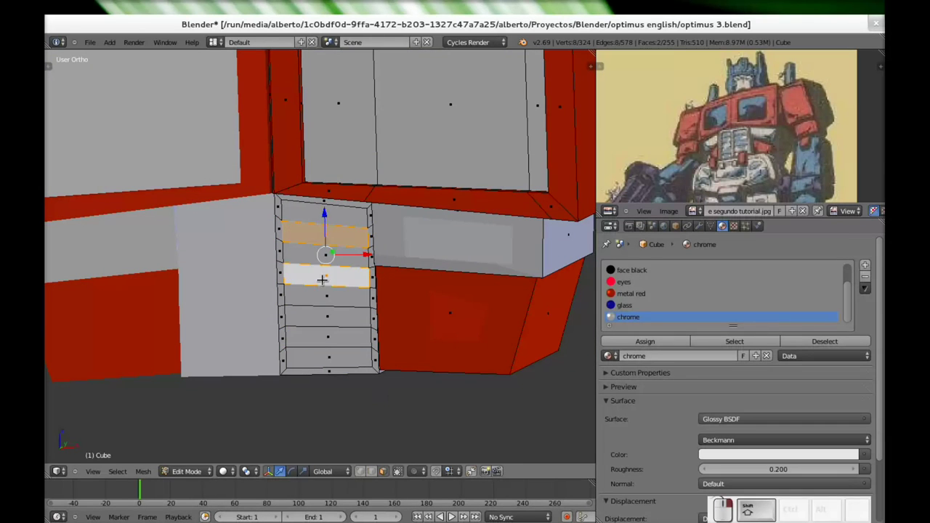
shift+click(327, 320)
shift+click(328, 357)
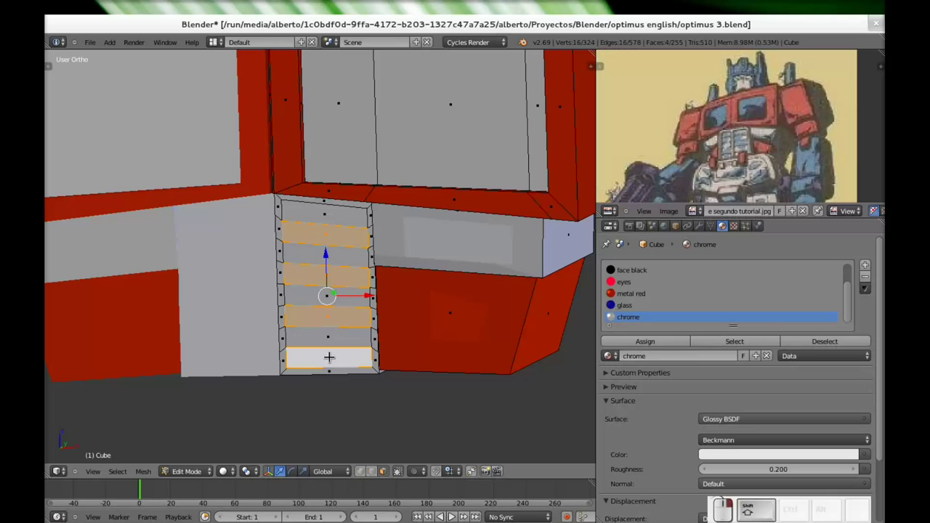
middle_drag(383, 316, 321, 326)
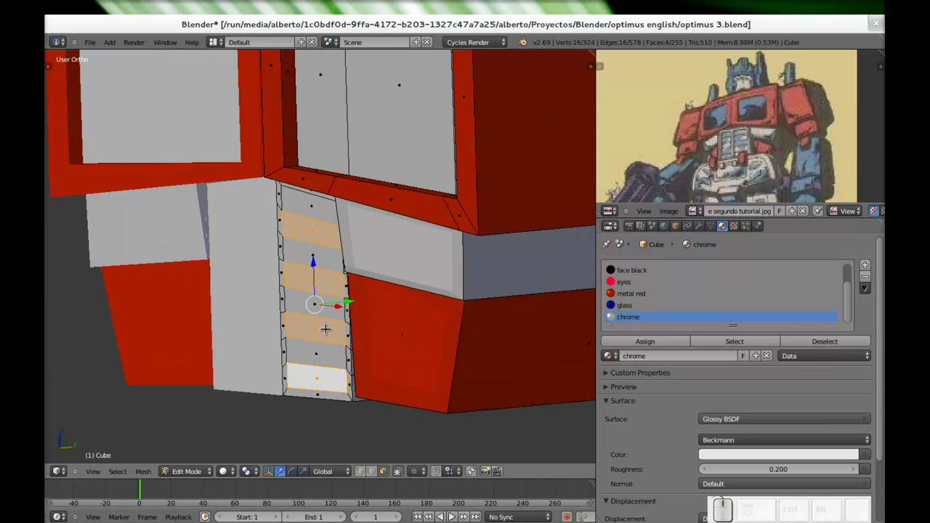
key(e)
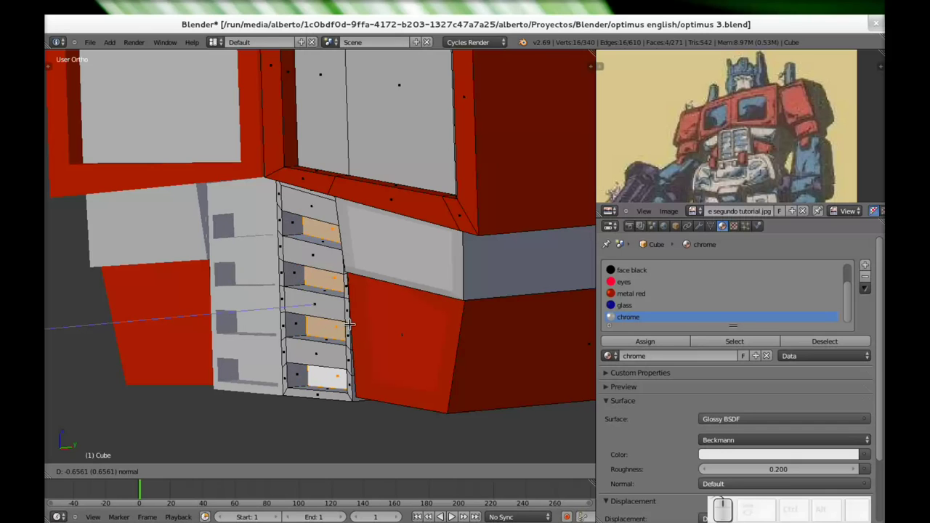
click(350, 324)
Raise the four recessed grille faces slightly along Z and return to Object Mode
middle_drag(353, 312, 436, 326)
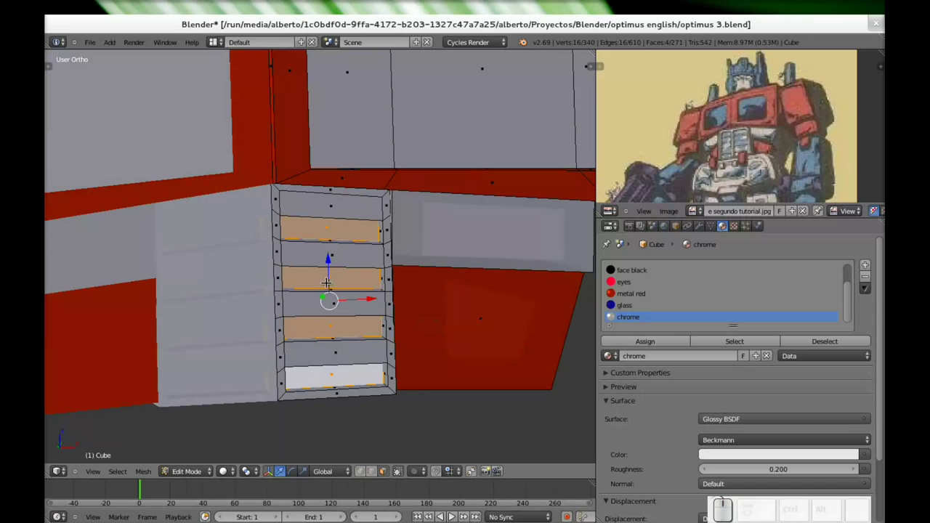
drag(328, 260, 330, 253)
scroll(378, 273, down, 4)
middle_drag(398, 276, 322, 278)
key(Tab)
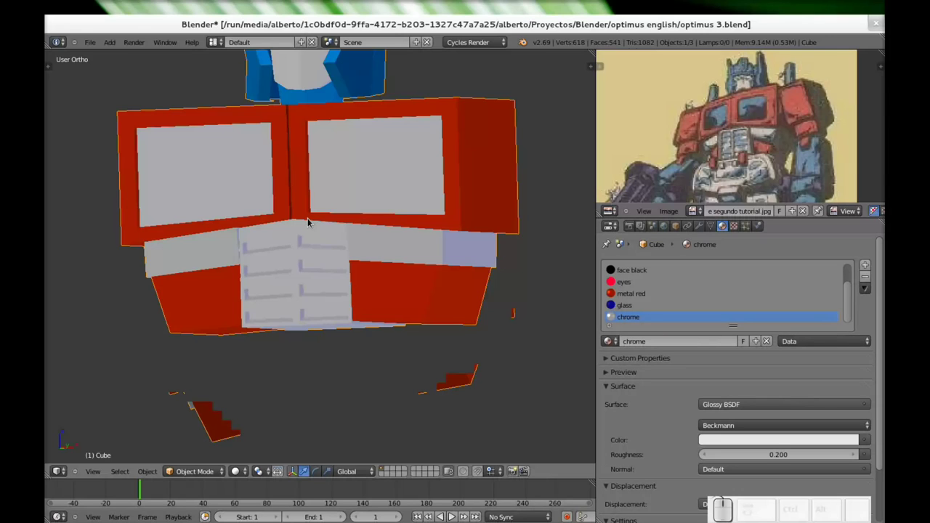
Switch the Optimus Prime model to Edit Mode with the whole torso in view
scroll(296, 225, down, 3)
middle_drag(300, 266, 323, 266)
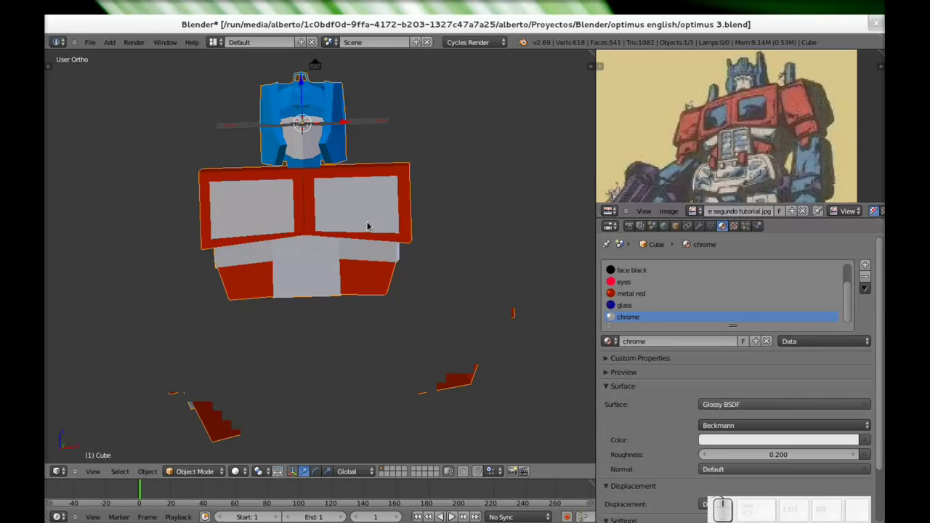
key(Tab)
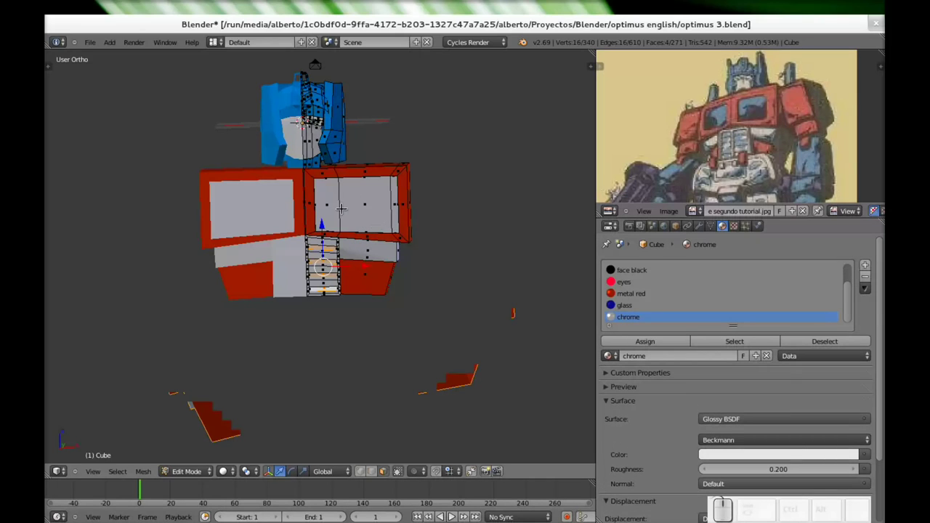
Select the linked chest half and grille, and try to shift them outwards along X
key(l)
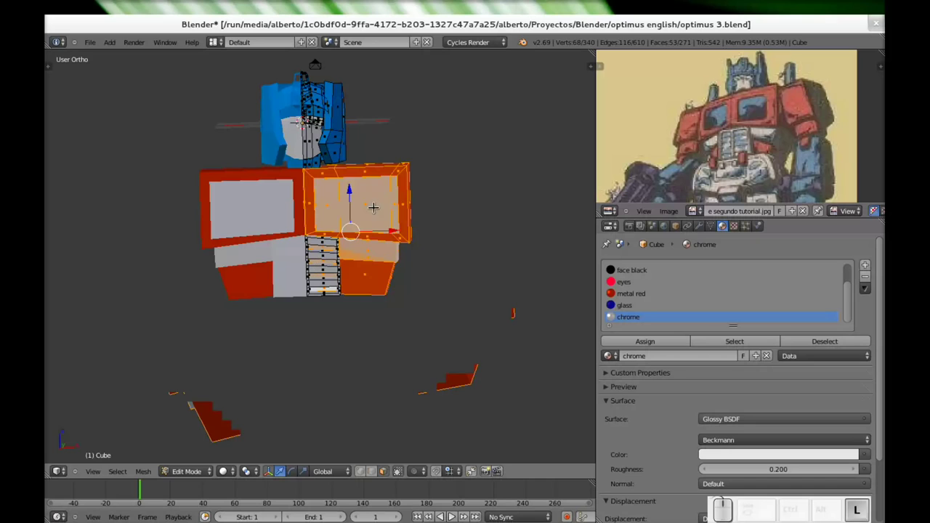
key(l)
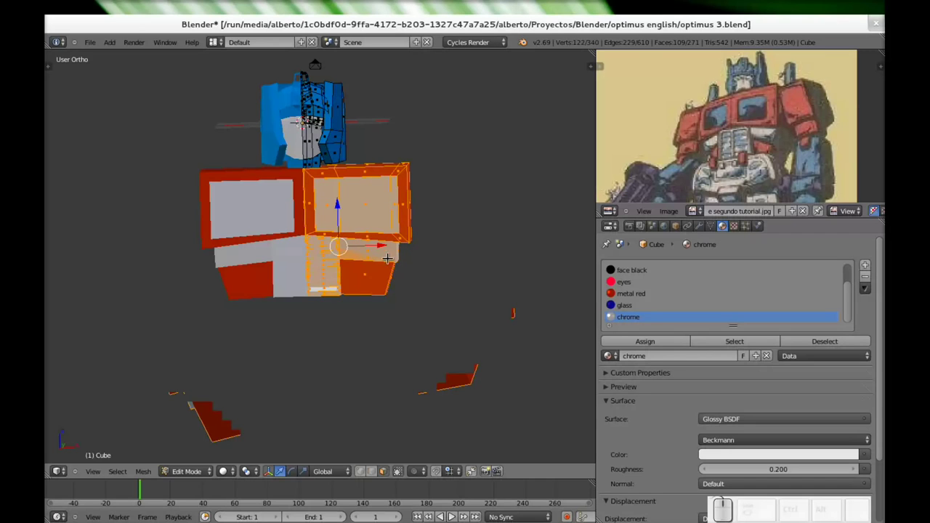
key(g)
key(x)
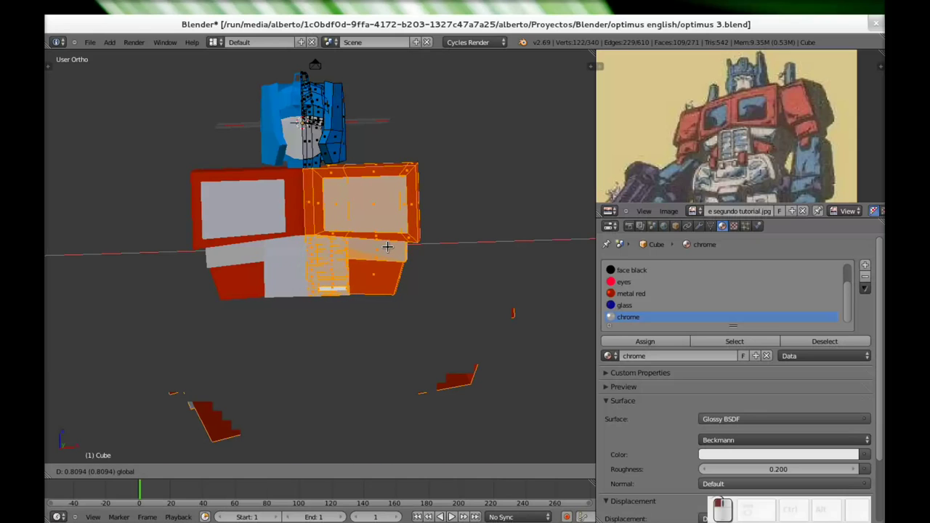
key(ctrl+z)
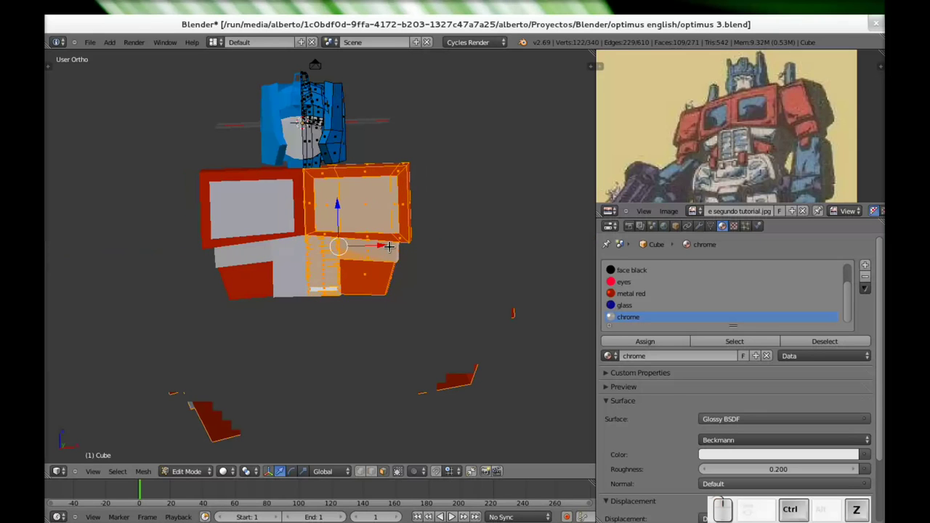
Remove the narrow front centre-seam face between the two windows from the selection
scroll(282, 245, up, 5)
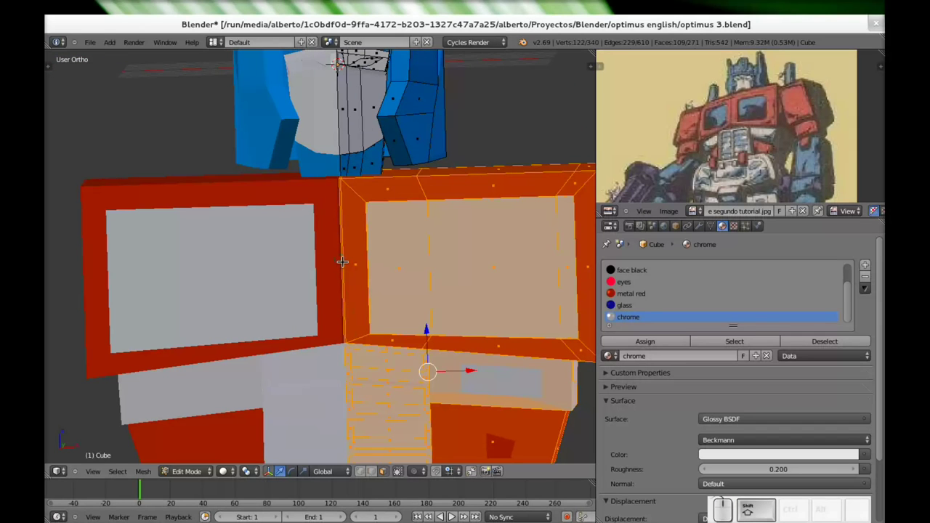
middle_drag(311, 276, 349, 277)
scroll(349, 276, up, 5)
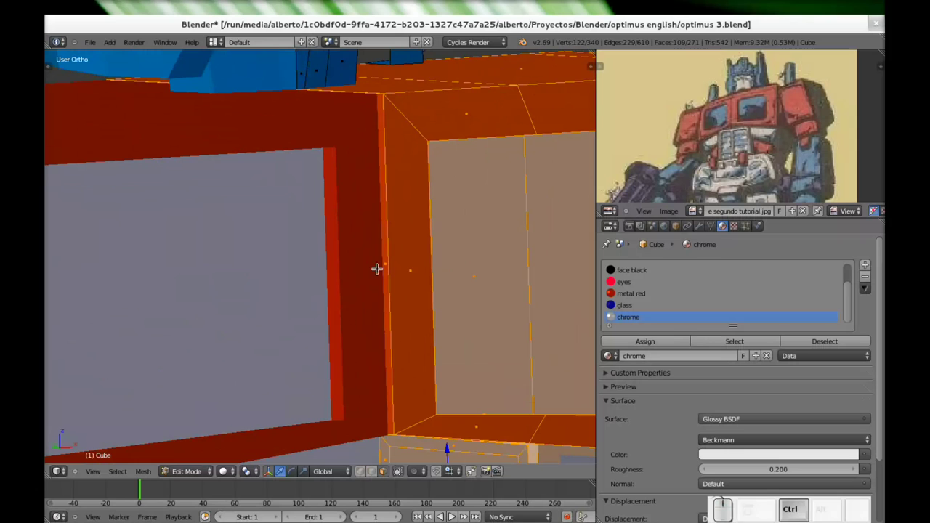
shift+right_click(385, 259)
scroll(384, 257, down, 5)
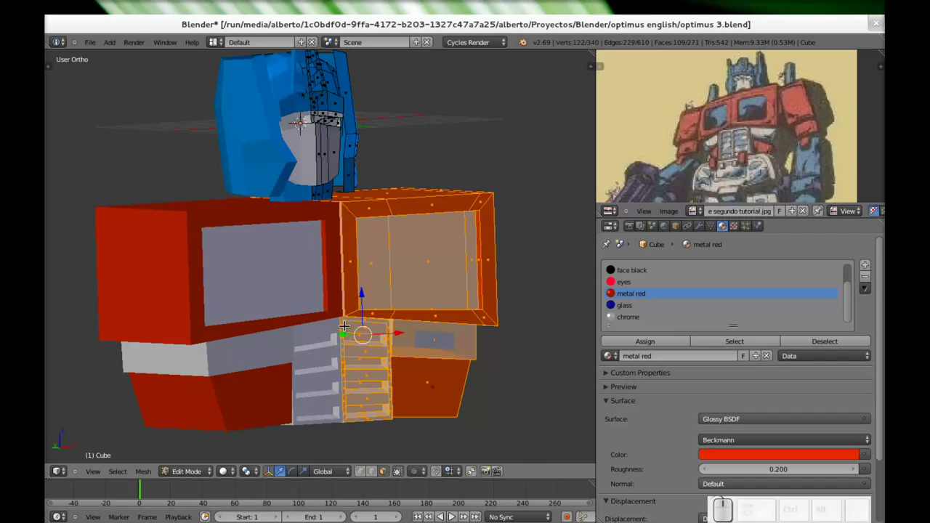
scroll(345, 327, up, 3)
scroll(344, 327, down, 1)
shift+right_click(350, 262)
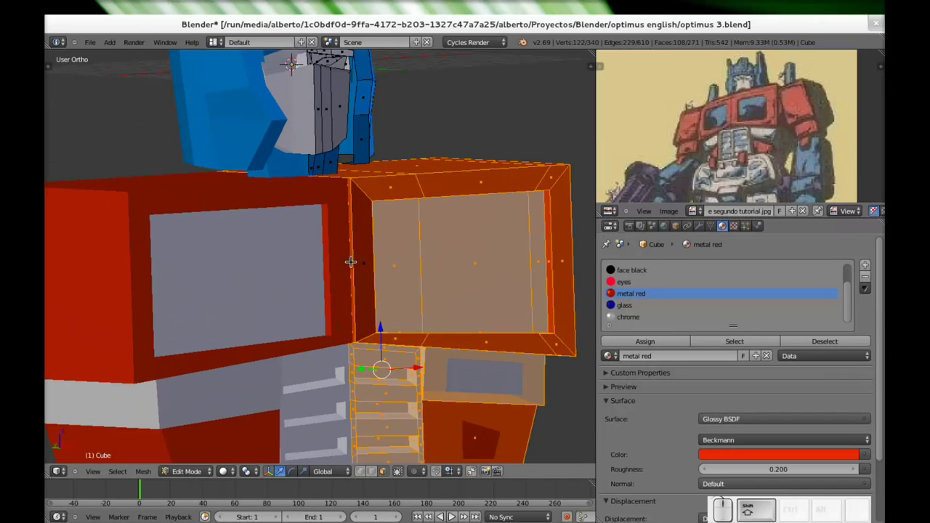
shift+right_click(350, 262)
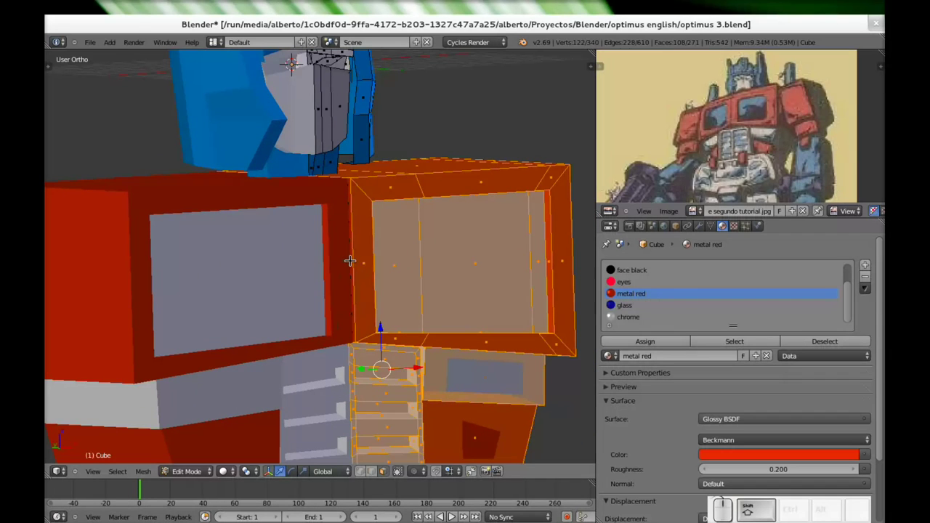
Deselect the remaining narrow centre-seam faces on the top, underside and back of the chest
middle_drag(388, 269, 337, 192)
scroll(339, 191, up, 5)
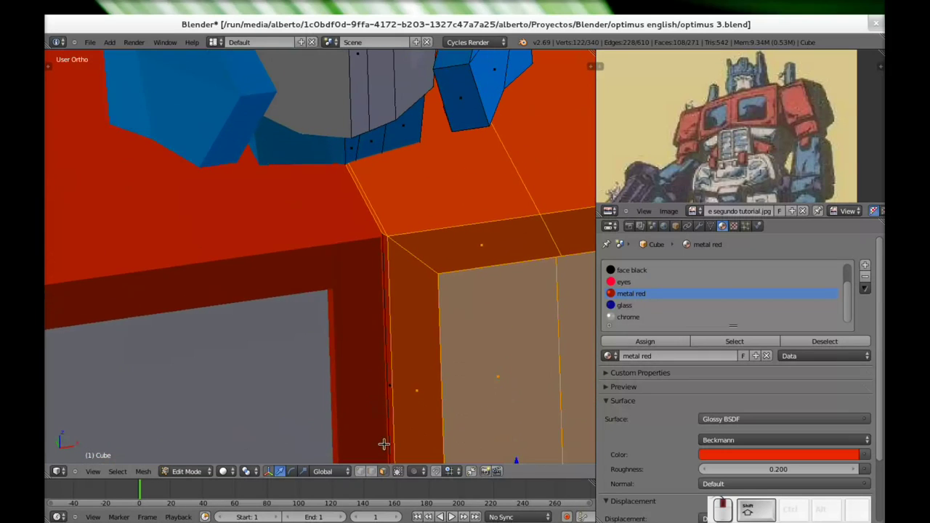
shift+right_click(366, 214)
middle_drag(422, 367, 409, 261)
scroll(398, 303, down, 2)
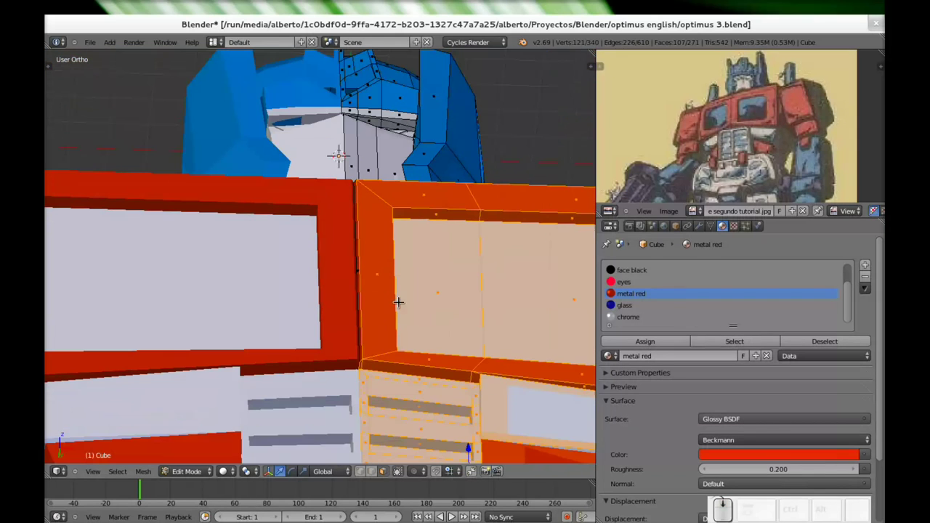
shift+right_click(359, 378)
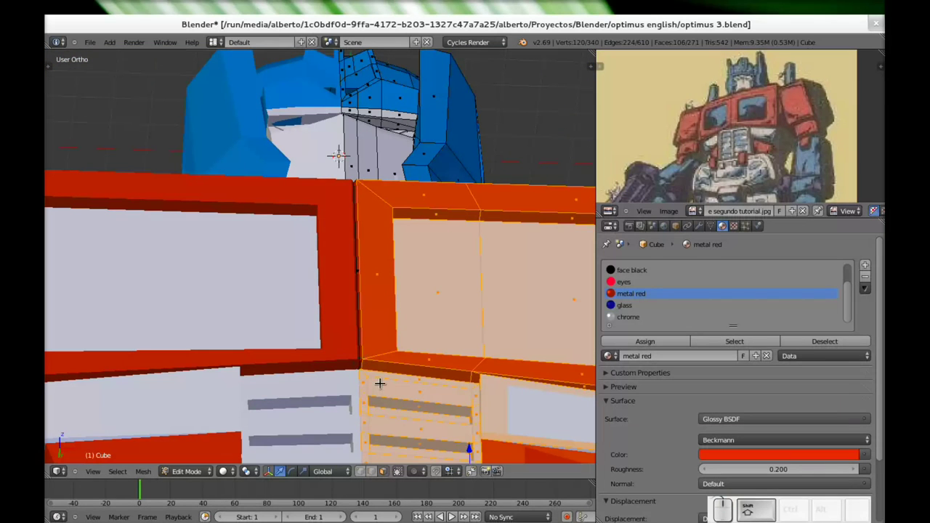
scroll(379, 383, down, 3)
middle_drag(418, 327, 353, 313)
middle_drag(388, 279, 354, 276)
scroll(353, 276, up, 4)
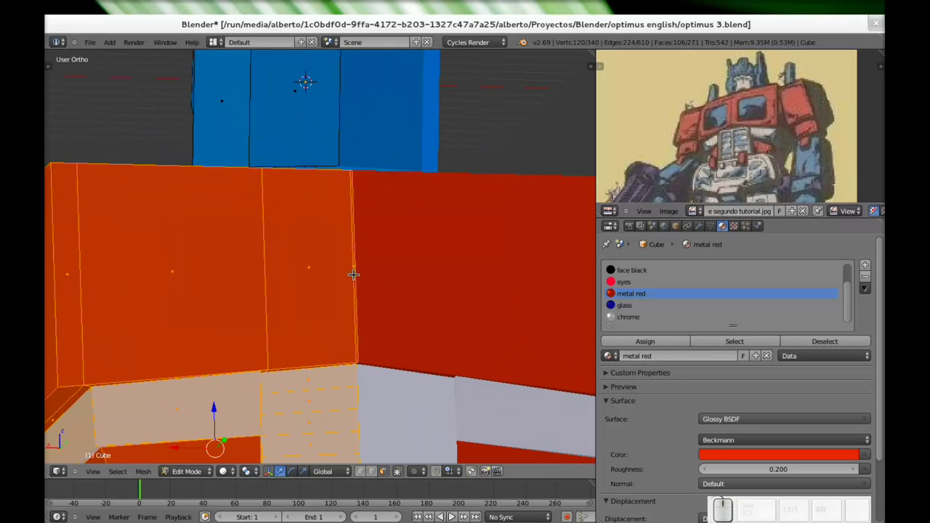
shift+right_click(353, 267)
Try to widen the torso by moving the selected chest half and grille outwards along X without the seam faces
shift+middle_drag(375, 387, 355, 230)
middle_drag(434, 302, 108, 324)
scroll(330, 295, up, 1)
scroll(426, 307, down, 3)
shift+middle_drag(495, 303, 311, 310)
key(g)
key(x)
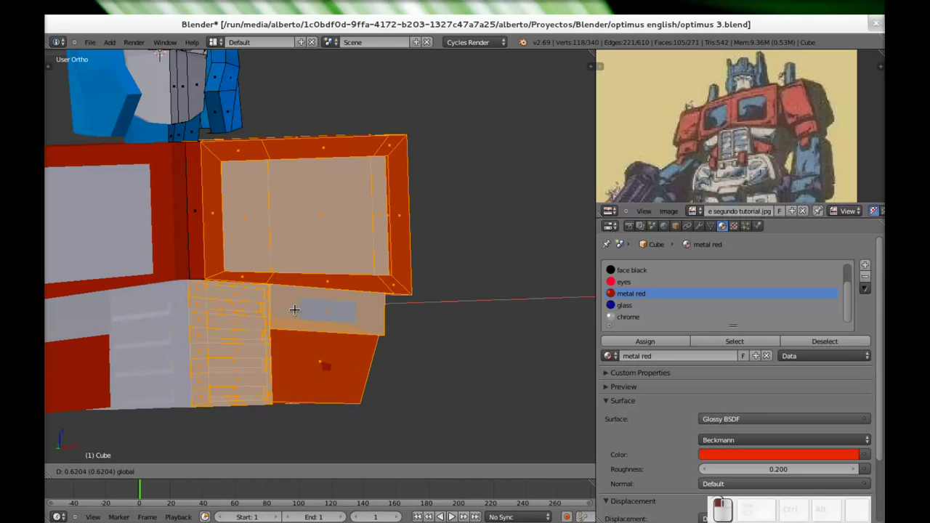
click(302, 310)
key(ctrl+z)
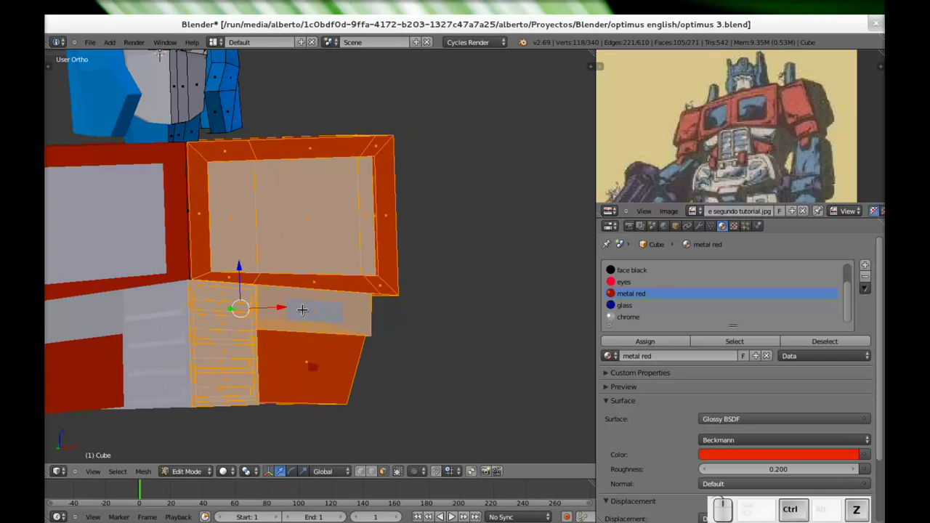
Make another trial move of the selected half along X, undo it and inspect the torso from several angles
scroll(343, 294, down, 2)
middle_drag(373, 292, 348, 289)
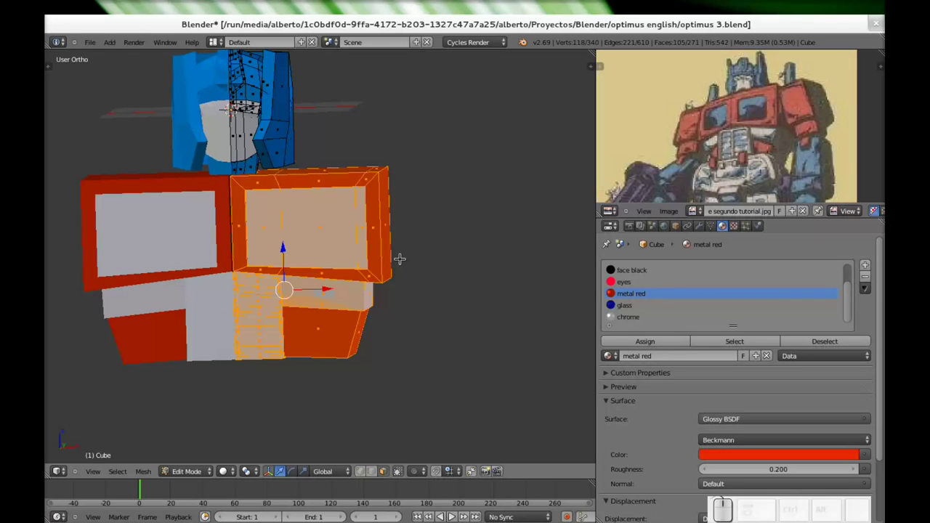
middle_drag(334, 292, 350, 298)
drag(308, 284, 327, 283)
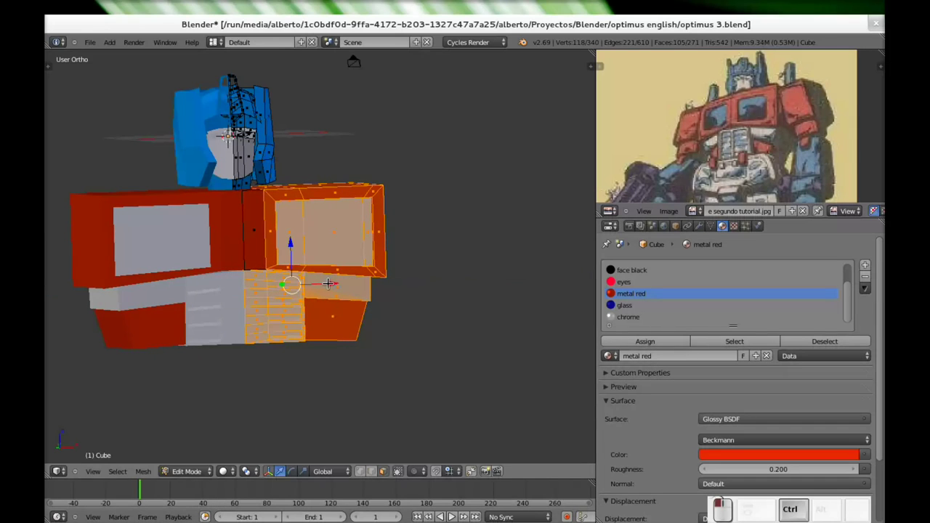
key(ctrl+z)
middle_drag(382, 275, 321, 317)
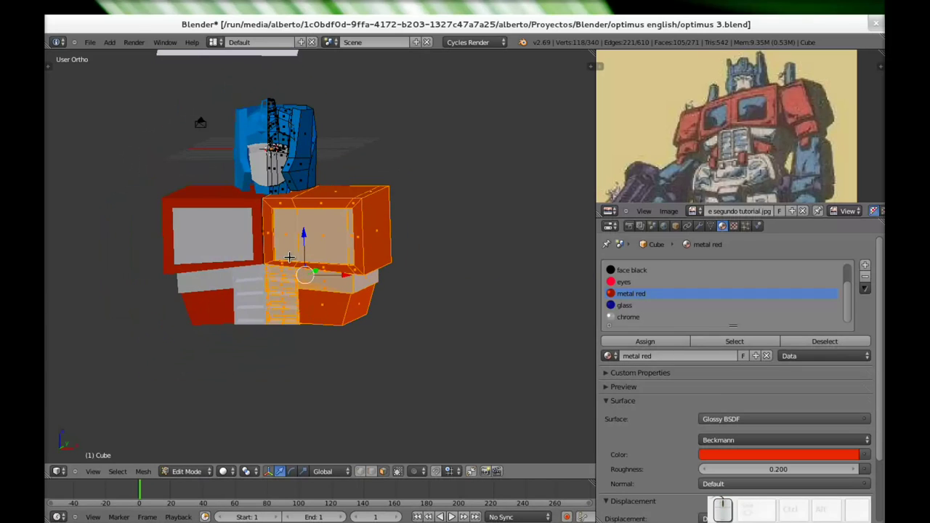
scroll(288, 257, down, 1)
middle_drag(279, 265, 300, 254)
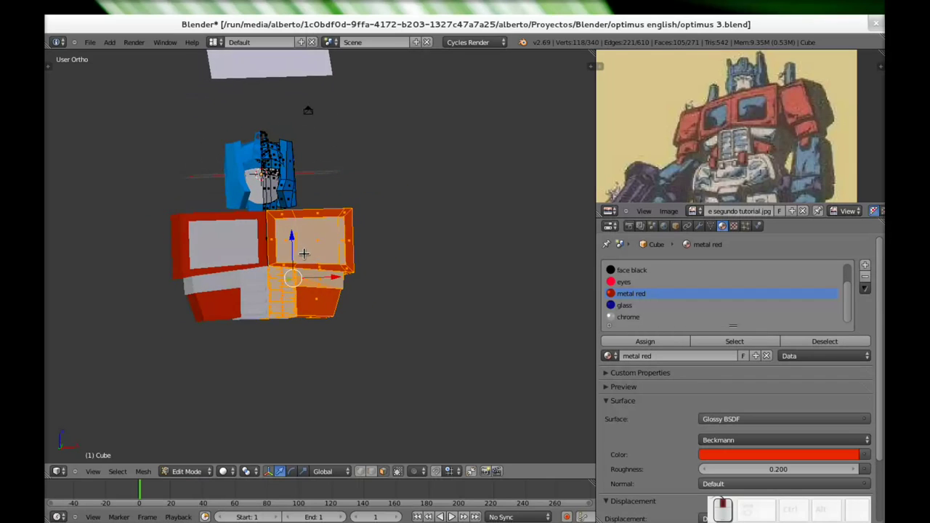
Start a new selection with all glass and frame faces on the front of the editable half's window
scroll(300, 254, up, 3)
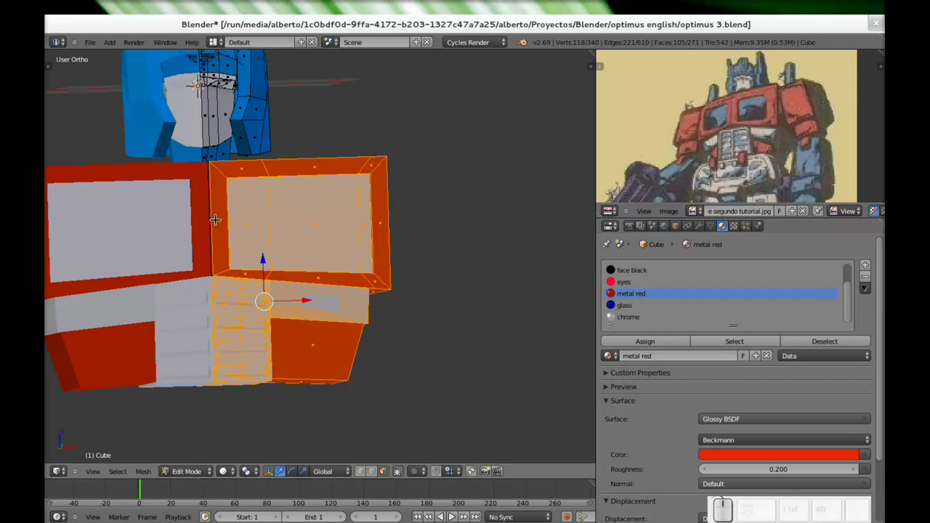
right_click(215, 220)
shift+right_click(249, 222)
shift+right_click(331, 222)
shift+right_click(368, 222)
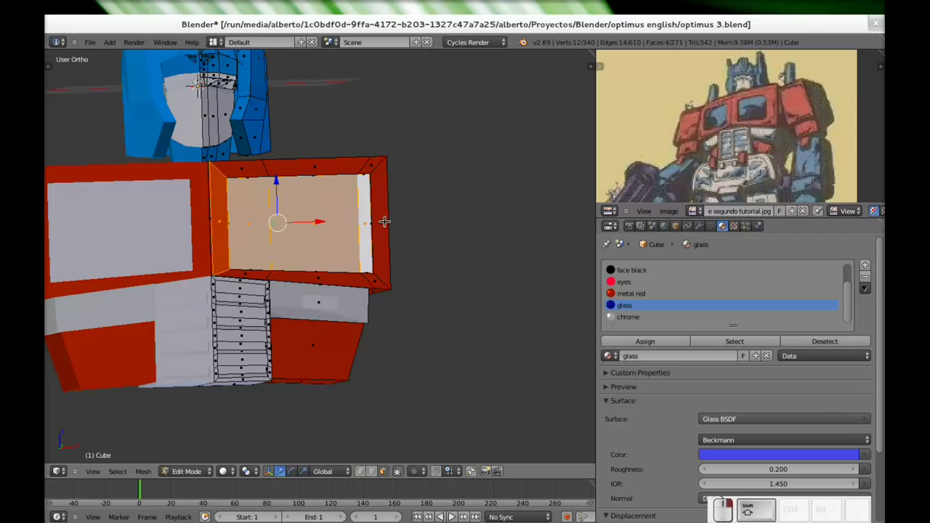
shift+right_click(383, 222)
shift+right_click(236, 168)
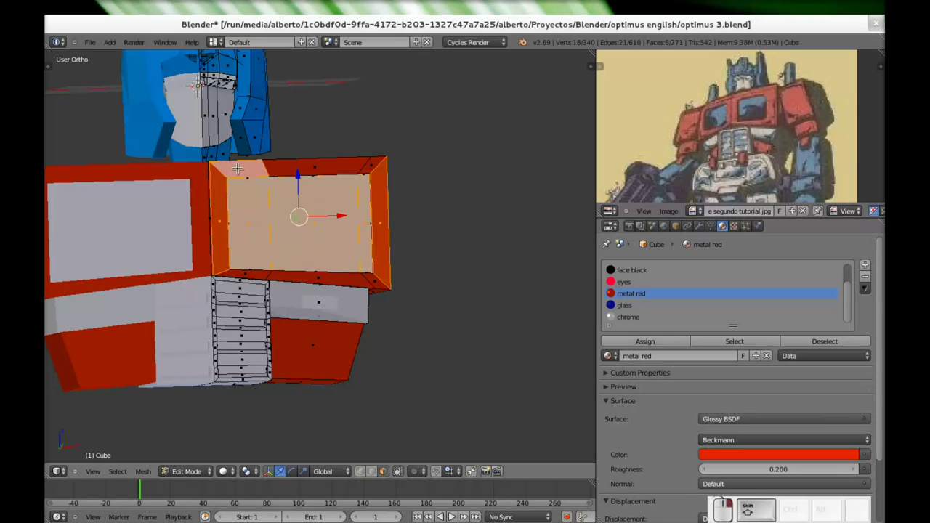
shift+right_click(309, 170)
shift+right_click(368, 168)
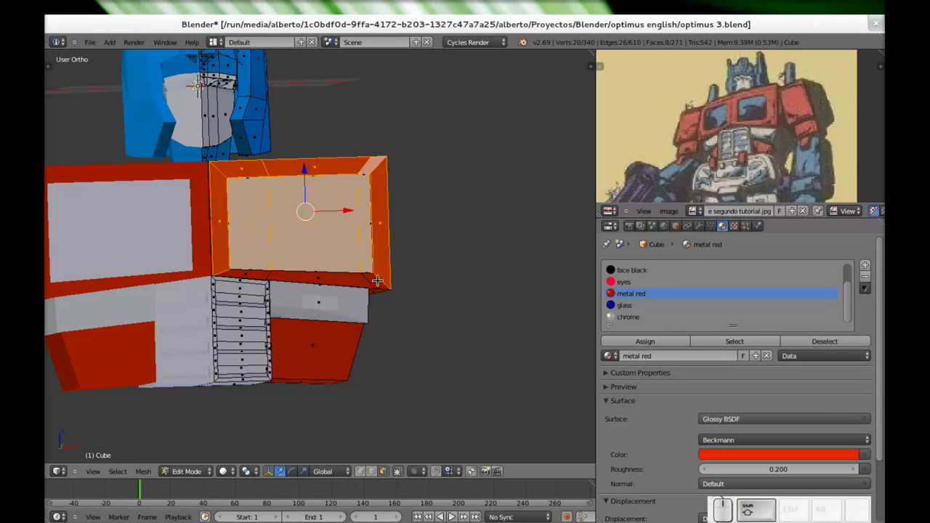
shift+right_click(377, 281)
shift+right_click(315, 278)
shift+right_click(231, 276)
Add the top, outer side and back faces of the red chest block to the selection
middle_drag(372, 248, 361, 321)
shift+right_click(452, 233)
shift+right_click(412, 181)
shift+right_click(356, 125)
shift+right_click(411, 201)
middle_drag(411, 201, 394, 311)
shift+right_click(407, 334)
shift+right_click(288, 329)
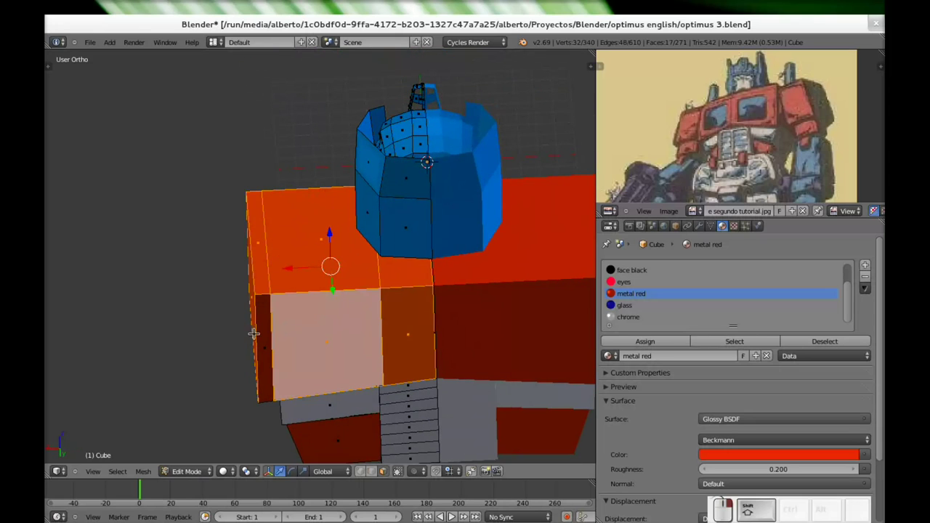
shift+right_click(269, 329)
Deselect the window frame's vertical face beside the centre seam and try moving the rest along X
middle_drag(216, 336, 433, 273)
middle_drag(348, 311, 399, 312)
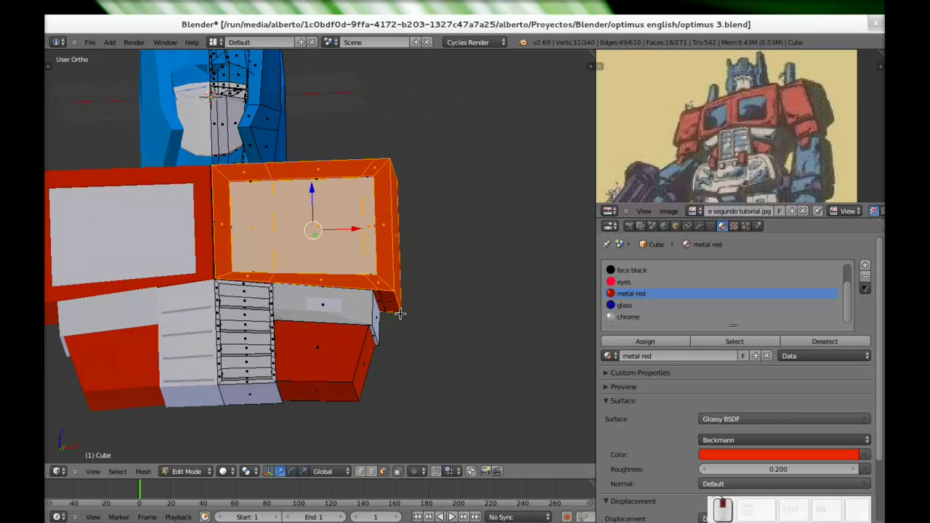
shift+right_click(222, 228)
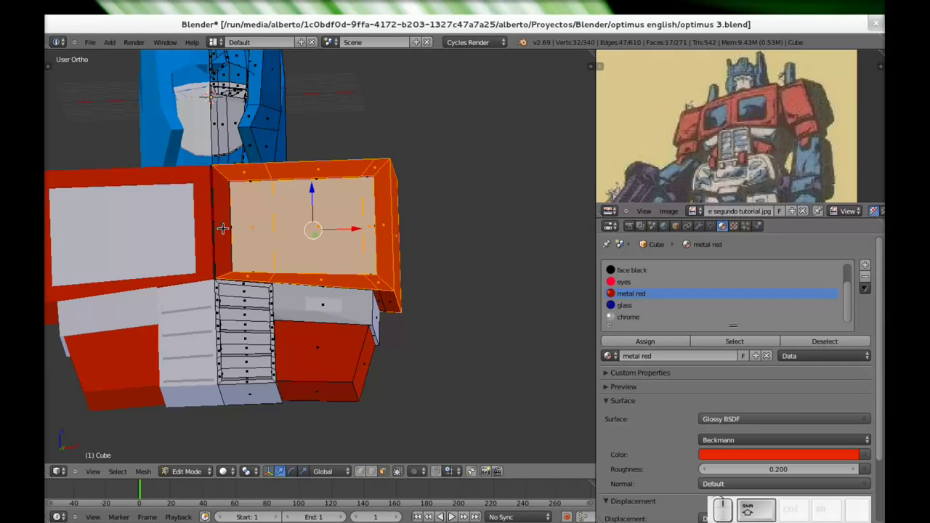
drag(354, 228, 358, 228)
key(ctrl+z)
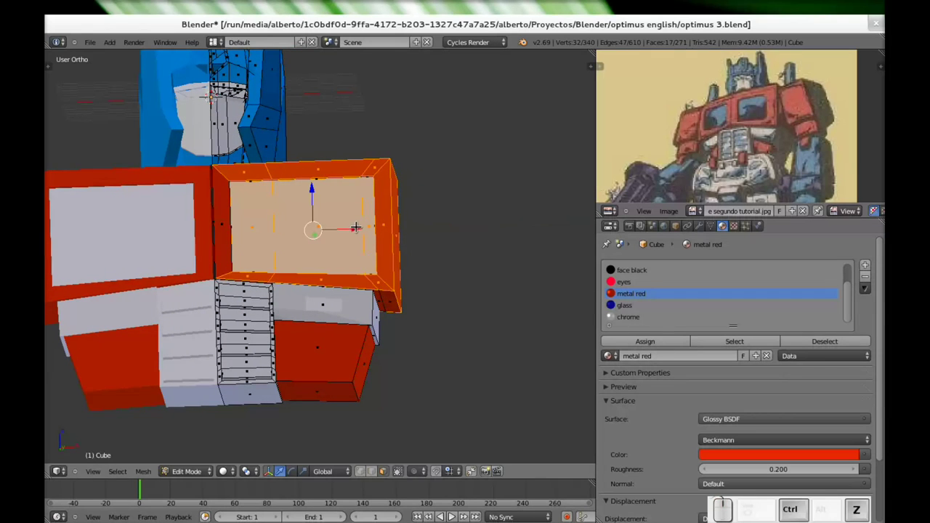
Deselect the chest faces nearest the centre on the top surface, upper and lower window frame, and back
middle_drag(332, 230, 327, 268)
shift+right_click(244, 147)
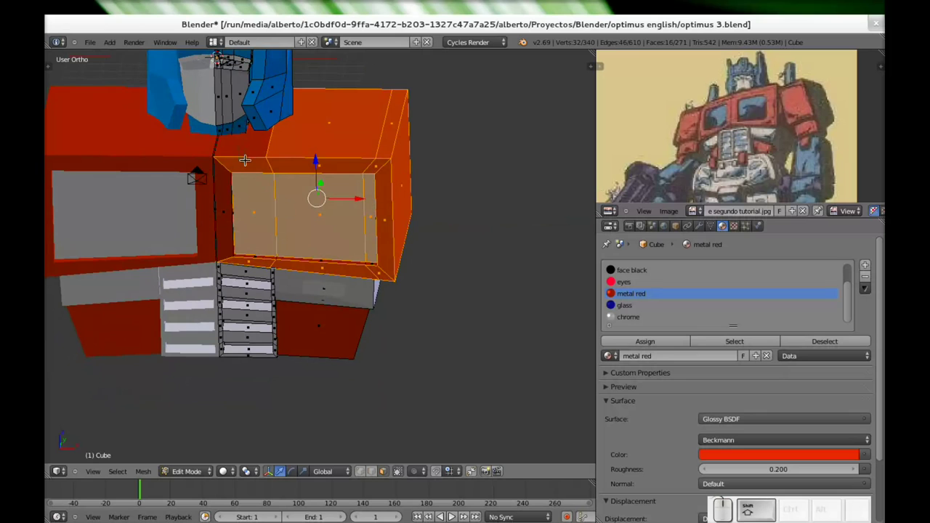
shift+right_click(244, 160)
shift+right_click(256, 262)
shift+right_click(254, 256)
mouse_move(282, 243)
middle_down()
mouse_move(242, 231)
mouse_move(269, 250)
middle_up()
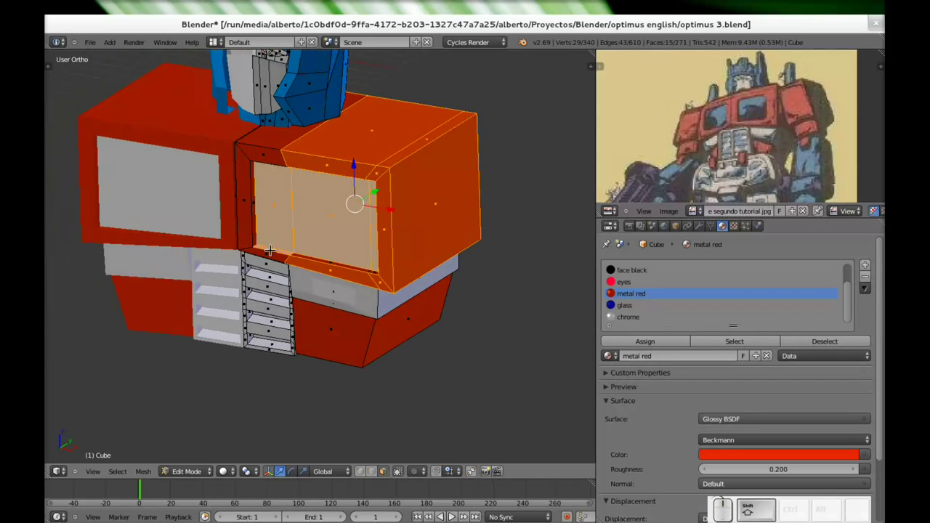
shift+right_click(270, 254)
shift+right_click(272, 249)
shift+right_click(273, 256)
middle_drag(365, 211, 378, 236)
shift+right_click(423, 301)
Try moving the reduced chest selection along X, check the shape and undo the move
key(g)
key(x)
mouse_move(395, 233)
mouse_down()
mouse_move(380, 233)
mouse_move(396, 232)
mouse_up()
middle_drag(294, 278, 243, 280)
scroll(243, 279, down, 2)
middle_drag(309, 284, 273, 283)
key(ctrl+z)
Remove the window's glass section nearest the centre from the selection
scroll(274, 283, up, 1)
scroll(273, 283, up, 3)
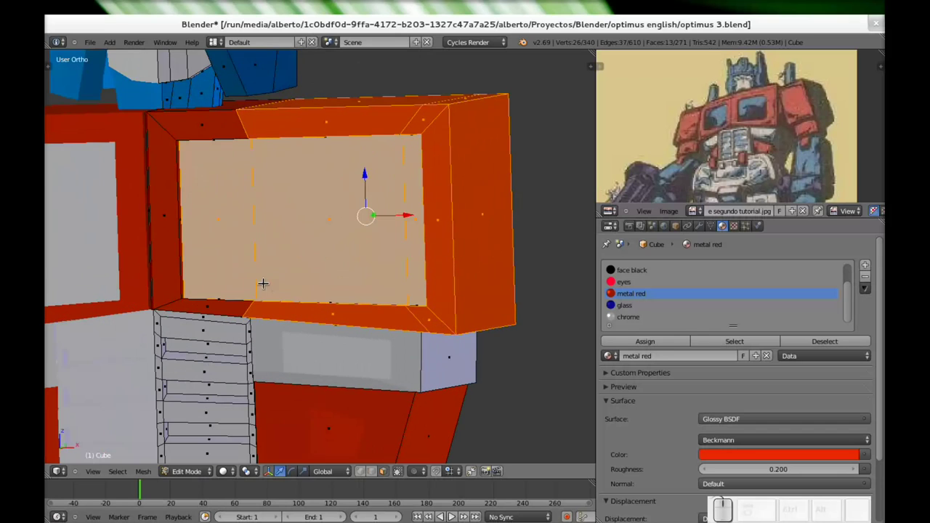
shift+right_click(215, 223)
middle_drag(209, 292, 246, 292)
scroll(247, 289, down, 3)
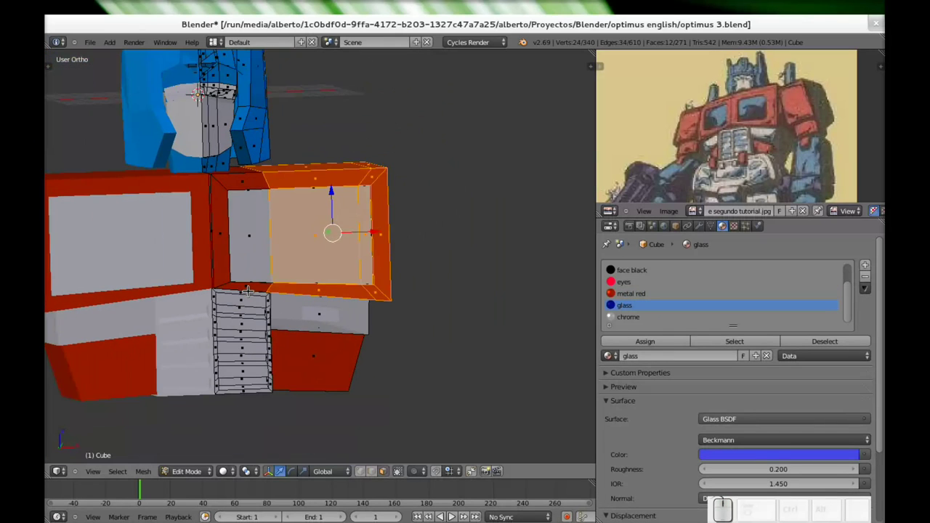
Add the front, side and back faces of the chrome band and red lower torso beside the grille to the selection
shift+right_click(316, 321)
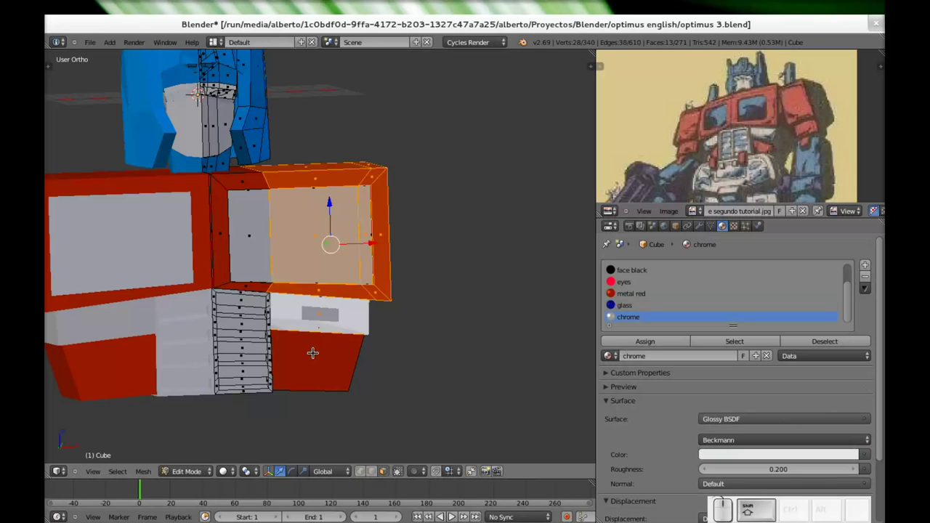
shift+right_click(311, 346)
middle_drag(442, 341, 319, 334)
shift+right_click(436, 315)
shift+right_click(425, 349)
shift+right_click(458, 317)
shift+right_click(453, 343)
Move the selected outer chest, chrome band and lower torso faces outwards along X to widen the torso
middle_drag(255, 347, 470, 347)
scroll(371, 332, down, 3)
mouse_move(371, 332)
middle_down()
mouse_move(382, 332)
mouse_move(379, 322)
middle_up()
drag(354, 266, 373, 270)
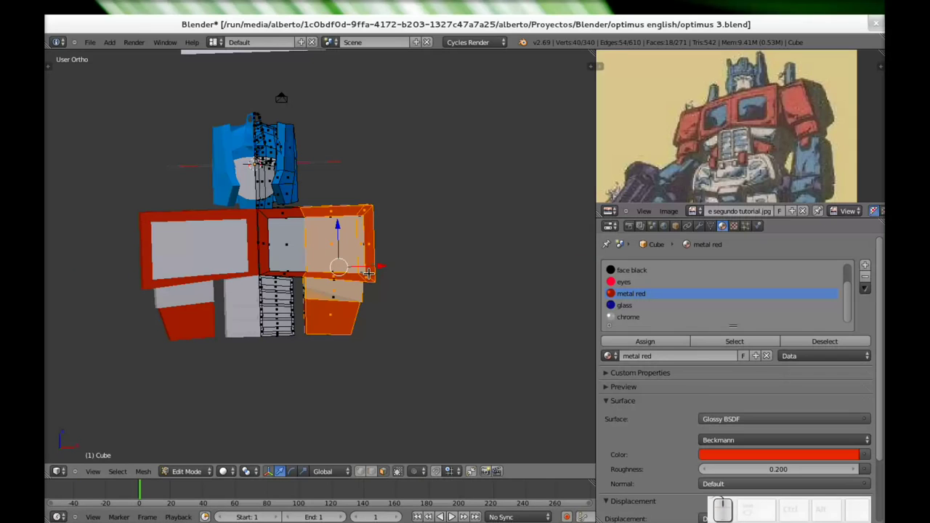
Move the selected outer torso faces slightly further outwards along X and check the shape in Object Mode
drag(379, 265, 389, 264)
key(Tab)
middle_drag(340, 297, 379, 280)
scroll(318, 300, up, 2)
scroll(318, 300, up, 1)
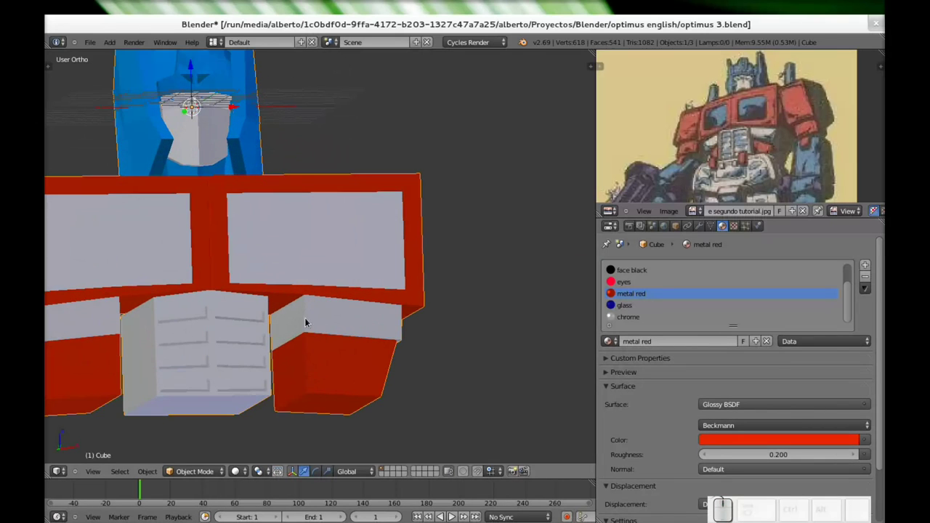
Select the inner side faces of the chrome band and red lower torso and move them inwards along X against the grille
key(Tab)
right_click(295, 329)
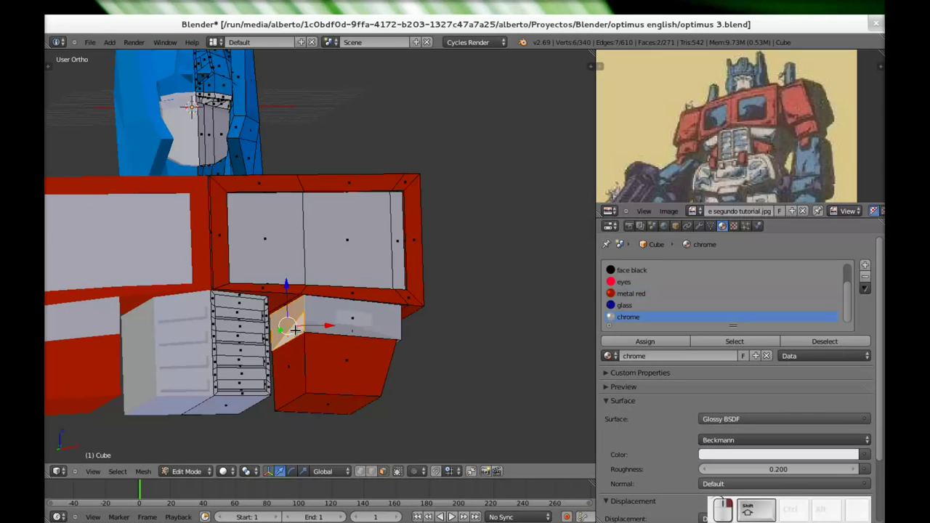
middle_drag(361, 327, 337, 313)
right_click(297, 311)
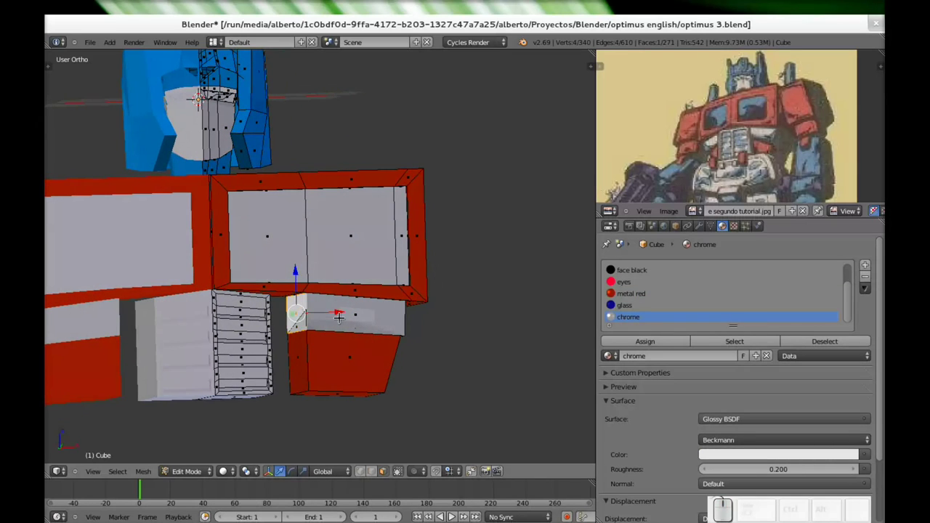
shift+right_click(299, 331)
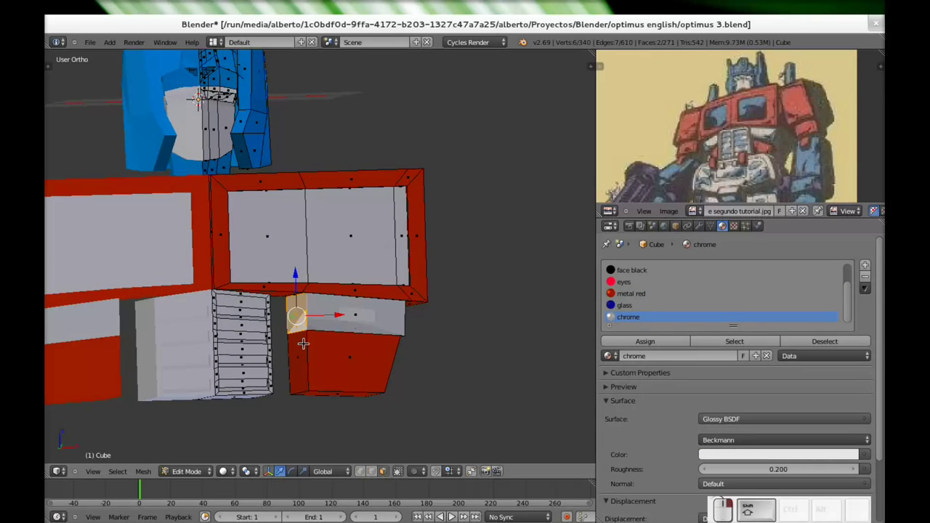
shift+right_click(299, 355)
middle_drag(337, 335, 309, 362)
drag(303, 341, 306, 343)
scroll(304, 345, down, 3)
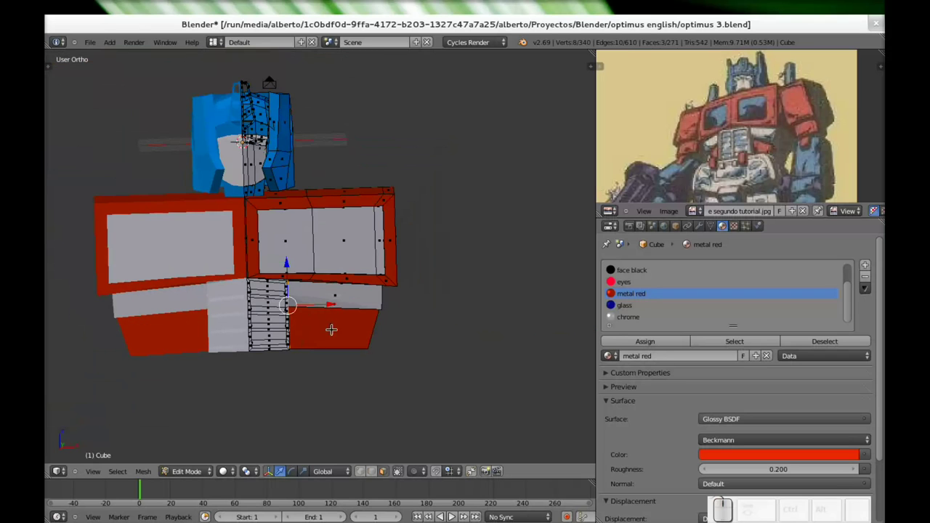
Examine the widened torso from several angles, in Object Mode and in Edit Mode, against the reference image
key(Tab)
scroll(359, 328, down, 3)
scroll(349, 291, up, 2)
middle_drag(347, 290, 293, 338)
scroll(292, 339, up, 5)
scroll(289, 332, down, 3)
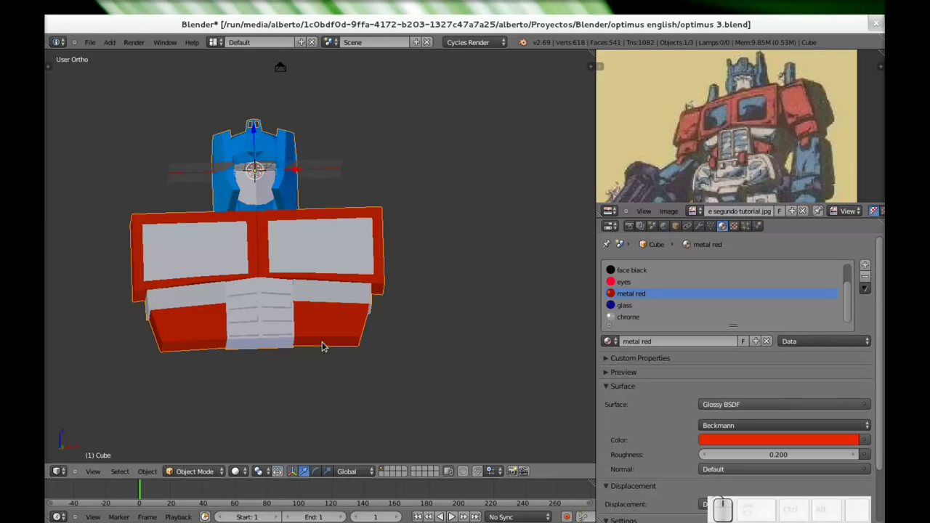
mouse_move(328, 332)
middle_down()
mouse_move(330, 349)
mouse_move(331, 331)
middle_up()
key(Tab)
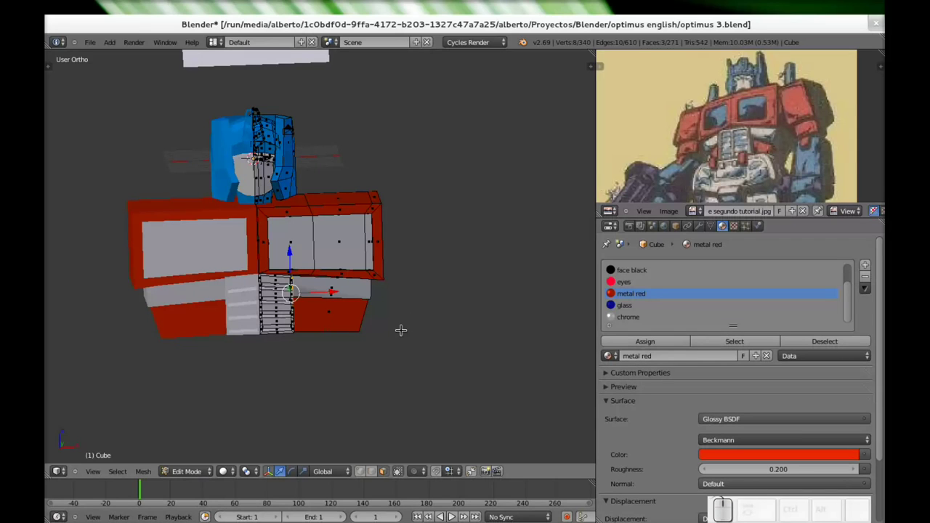
middle_drag(294, 340, 372, 278)
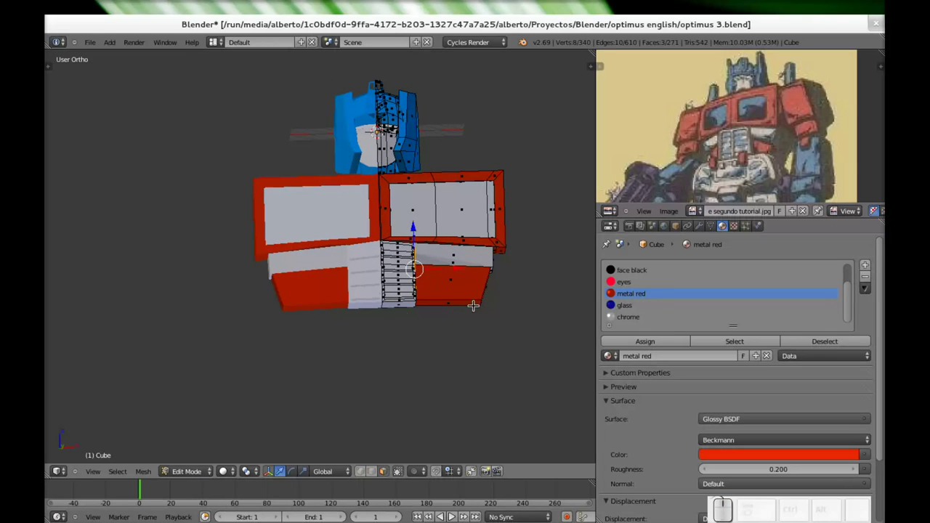
mouse_move(420, 317)
middle_down()
mouse_move(415, 326)
mouse_move(423, 300)
middle_up()
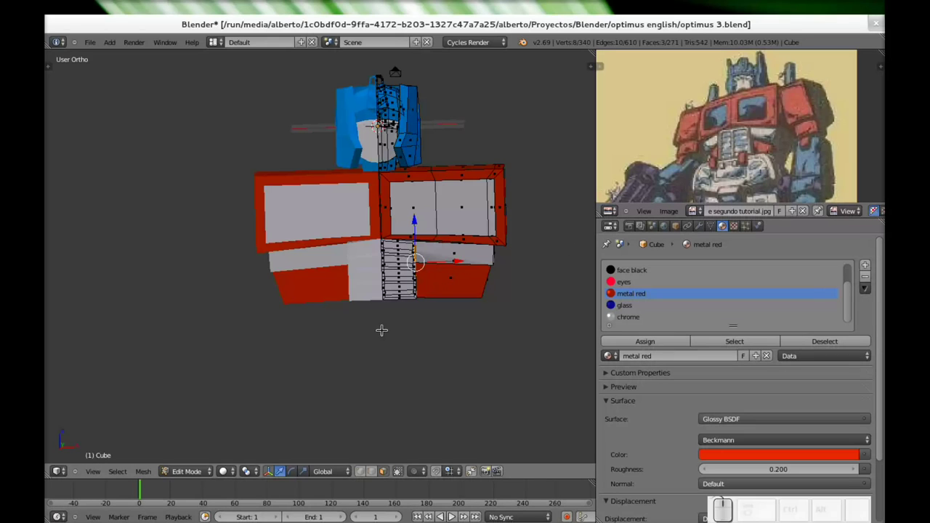
Add a cube to the mesh and move it down along Z to just below the grille
key(a)
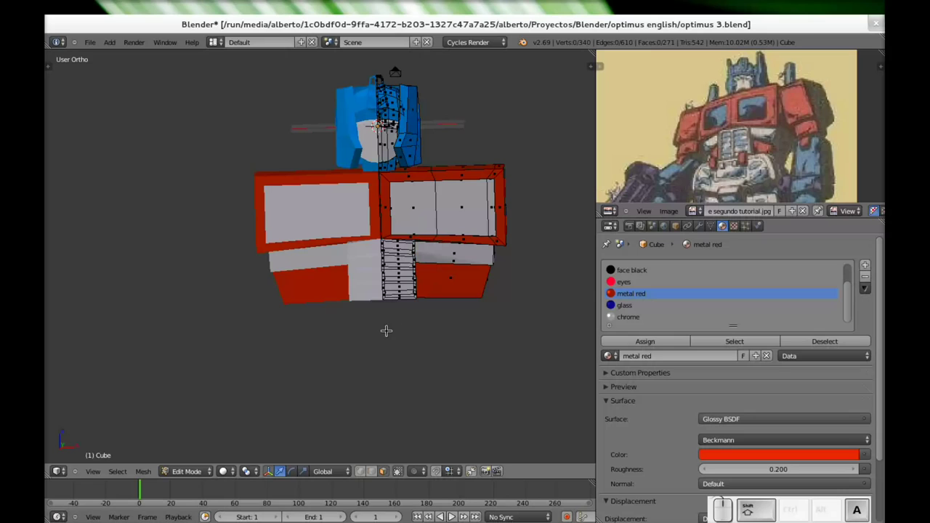
key(shift+a)
click(383, 331)
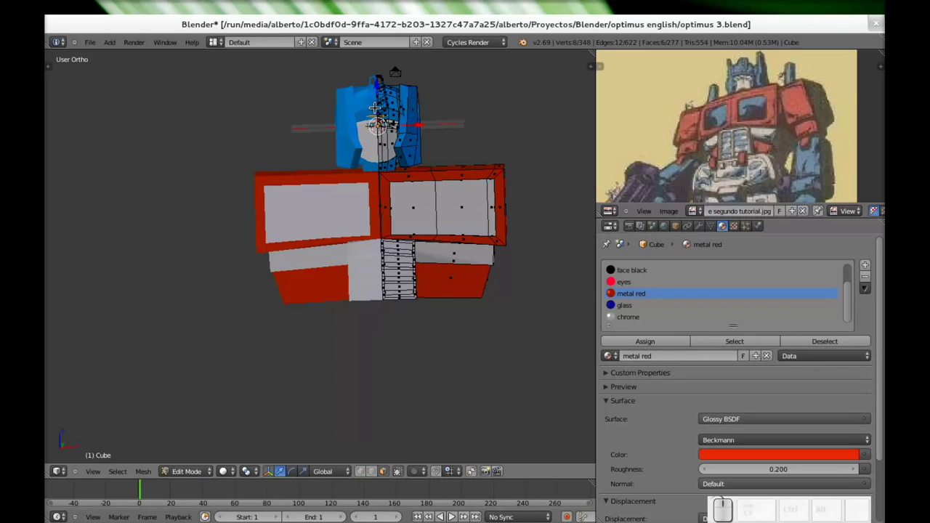
key(g)
key(z)
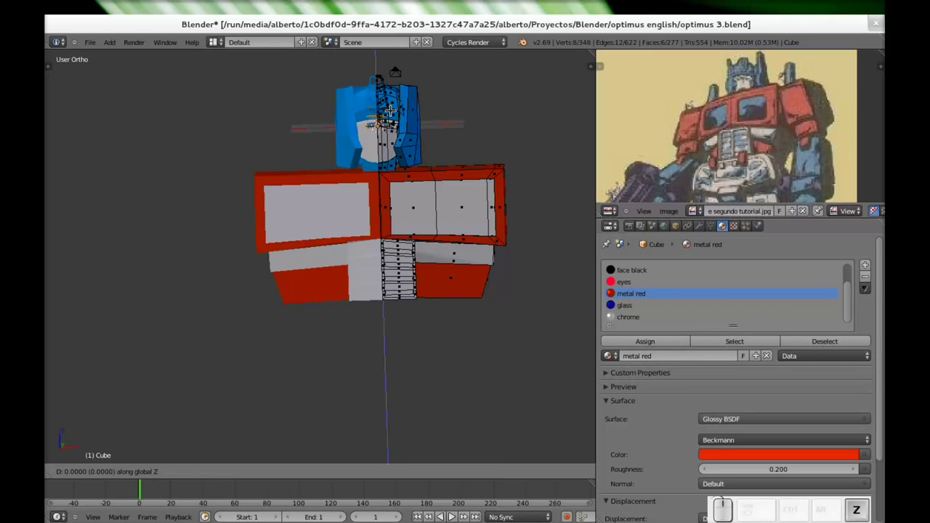
click(415, 294)
shift+middle_drag(423, 282, 437, 220)
scroll(387, 282, up, 4)
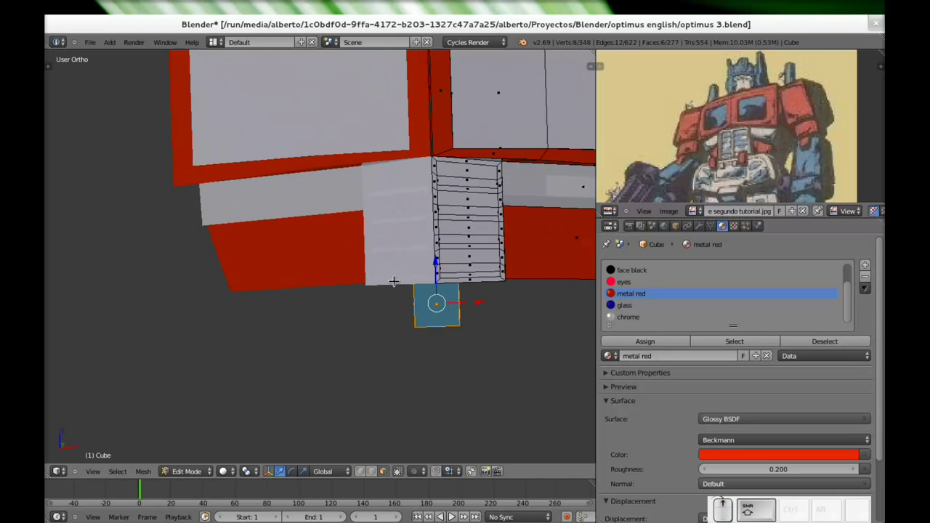
Cut the new cube vertically through its centre with a single loop cut, without sliding it
middle_drag(418, 237, 410, 318)
key(ctrl+r)
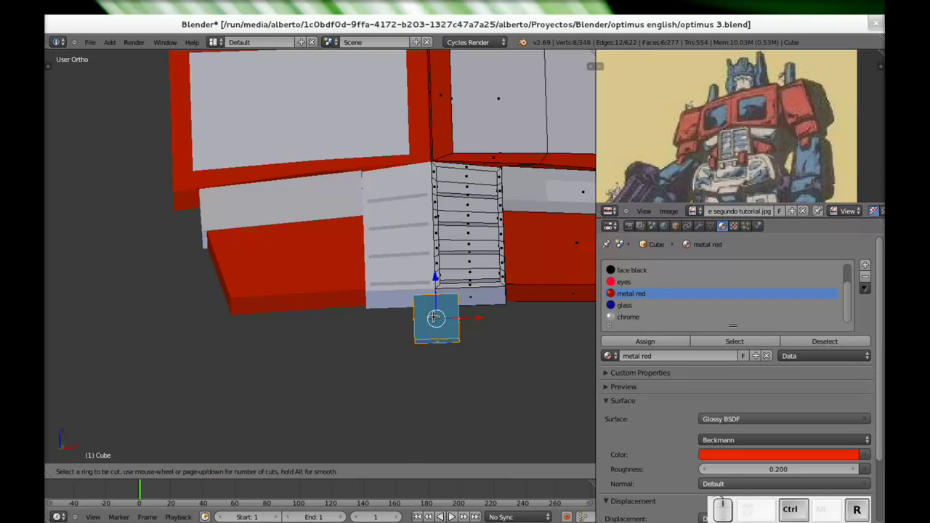
click(440, 295)
right_click(444, 309)
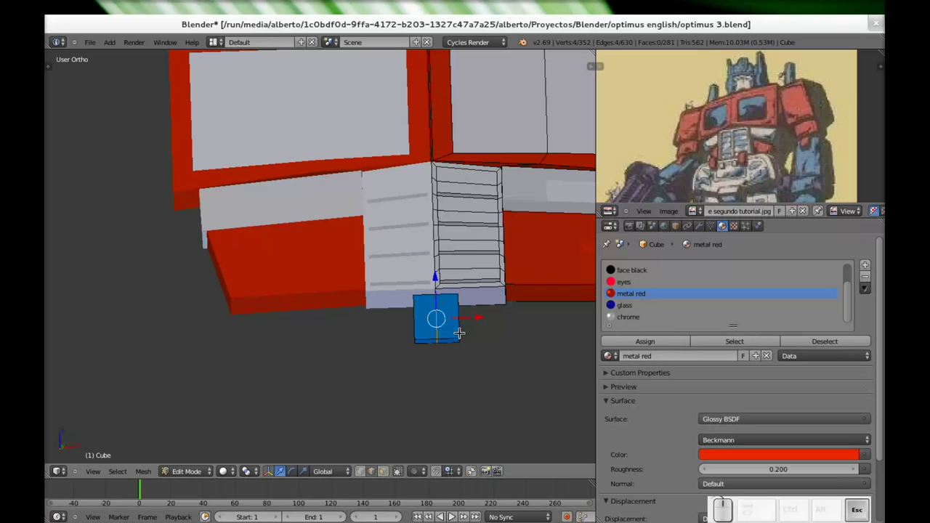
Select the outer geometry on the mirrored side of the cube and delete it, leaving only the half to be mirrored
key(a)
key(b)
drag(398, 293, 415, 398)
middle_drag(416, 398, 441, 384)
shift+right_click(333, 339)
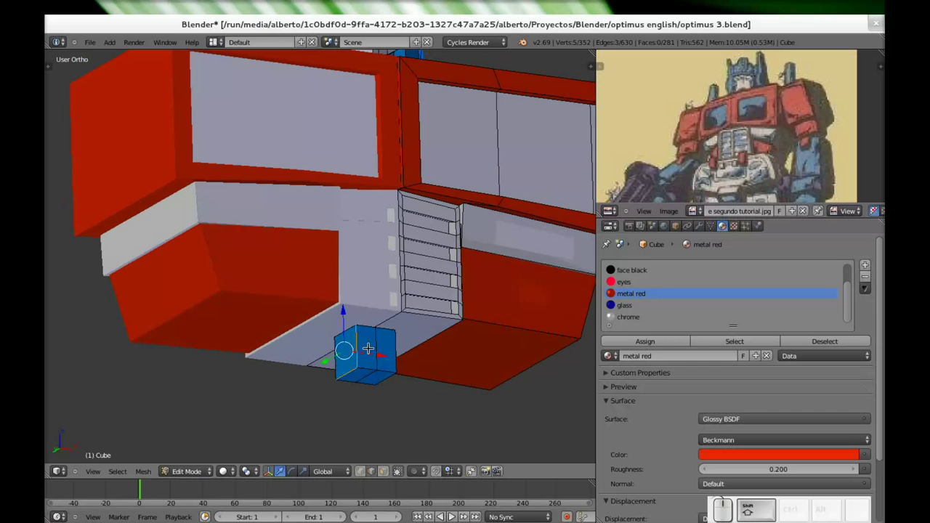
middle_drag(319, 359, 234, 335)
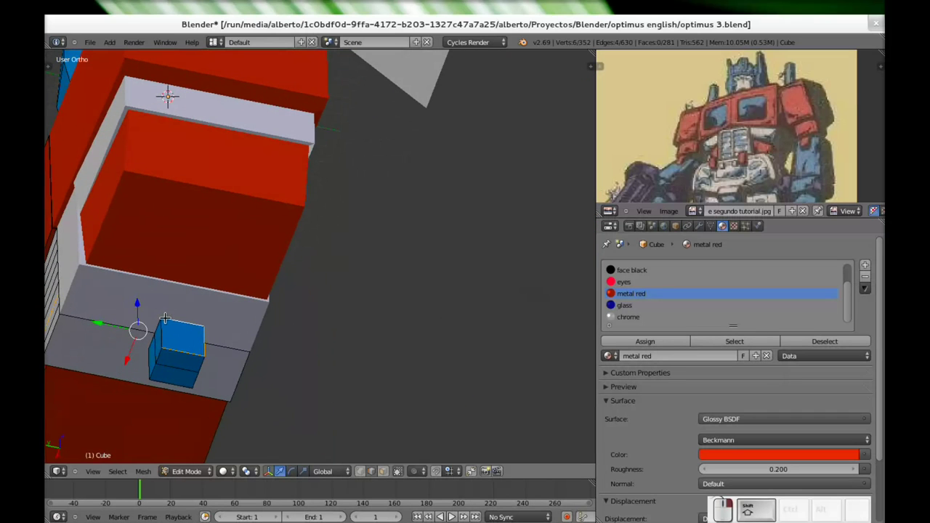
shift+right_click(155, 324)
middle_drag(156, 328, 175, 398)
key(x)
click(394, 378)
middle_drag(434, 364, 433, 318)
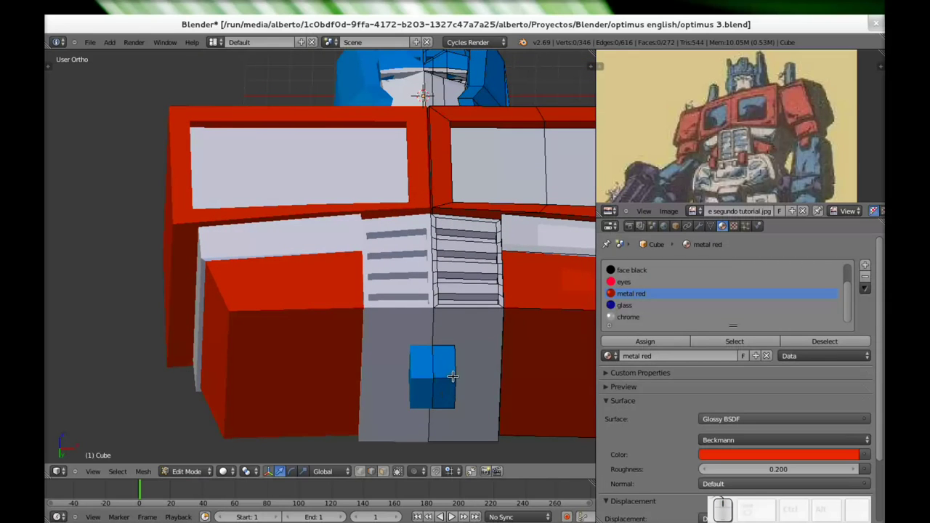
Select all linked geometry of the half cube and move it down along Z, clear of the grille
right_click(452, 377)
key(l)
middle_drag(453, 376, 443, 303)
drag(430, 309, 443, 328)
middle_drag(427, 366, 450, 318)
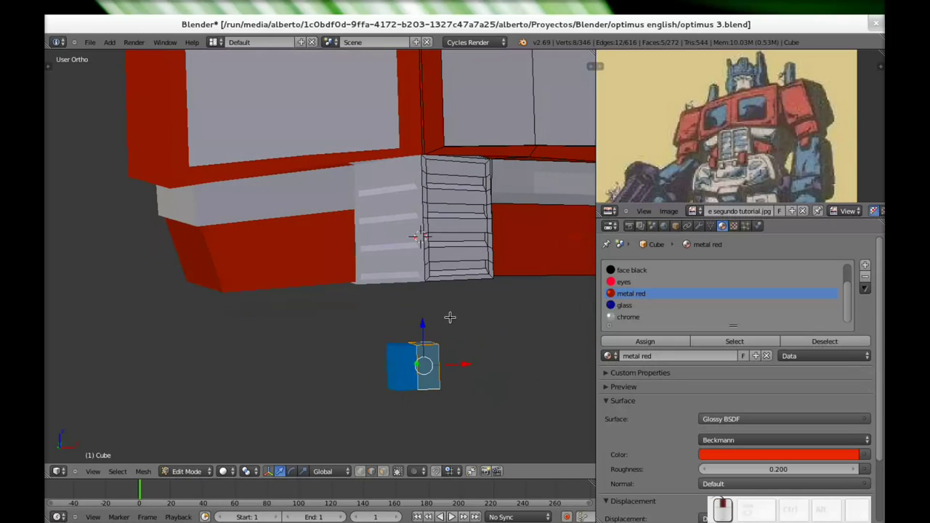
Reset the 3D cursor to the scene origin and bring the half cube back into close view
scroll(443, 266, down, 5)
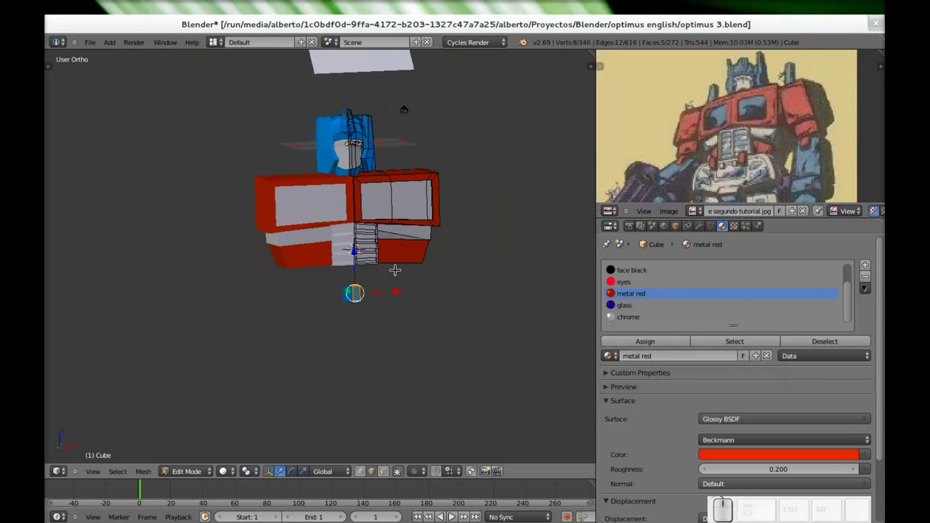
key(shift+c)
scroll(344, 301, up, 5)
shift+middle_drag(345, 301, 462, 82)
scroll(436, 259, up, 5)
shift+middle_drag(450, 265, 334, 57)
scroll(434, 313, down, 1)
middle_drag(435, 347, 421, 346)
scroll(480, 325, down, 3)
shift+middle_drag(467, 325, 426, 338)
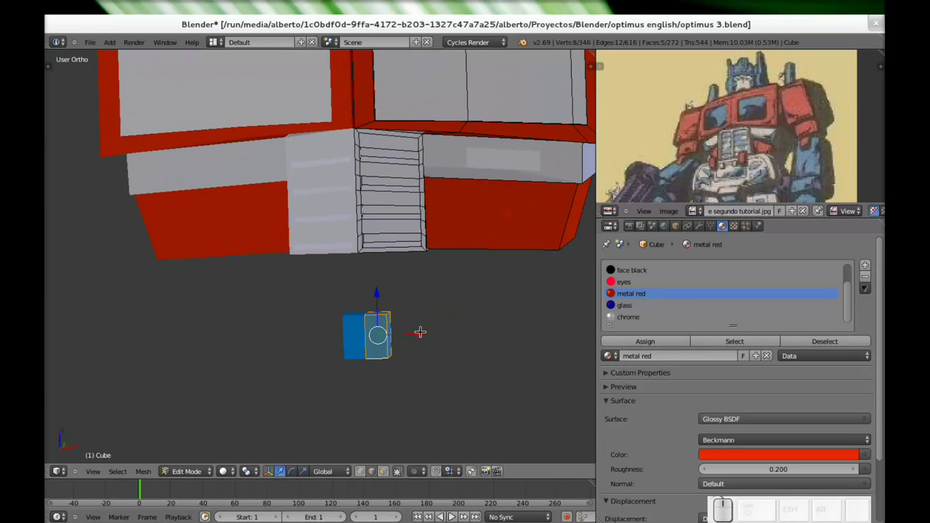
Try moving the half cube outwards along X and undo the move
drag(414, 336, 428, 337)
mouse_move(398, 327)
middle_down()
mouse_move(424, 322)
mouse_move(409, 322)
middle_up()
key(ctrl+z)
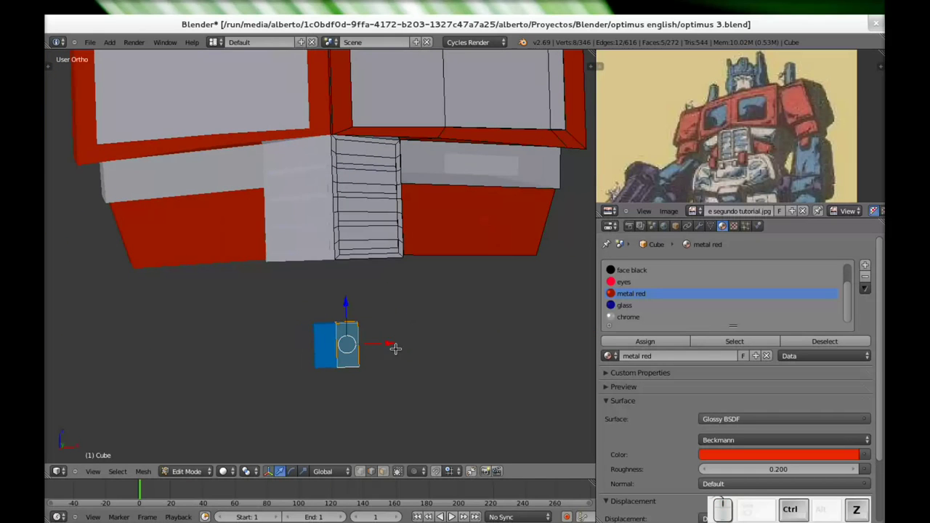
Enlarge the half cube, then stretch it along X in two passes until it is nearly as wide as the torso
key(s)
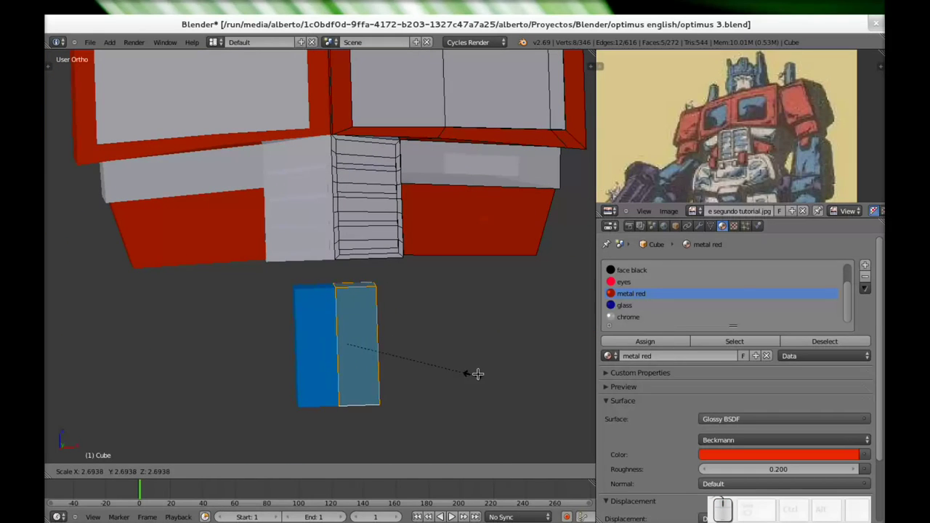
key(x)
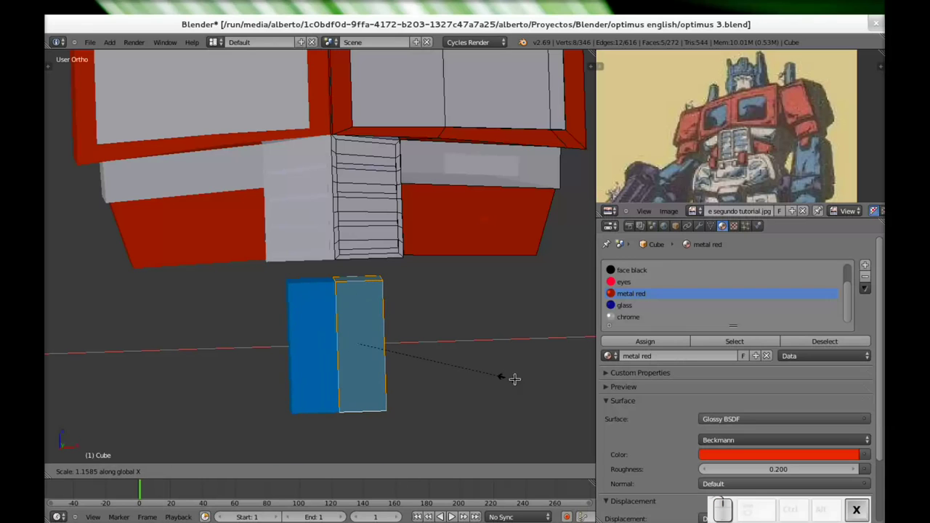
click(679, 442)
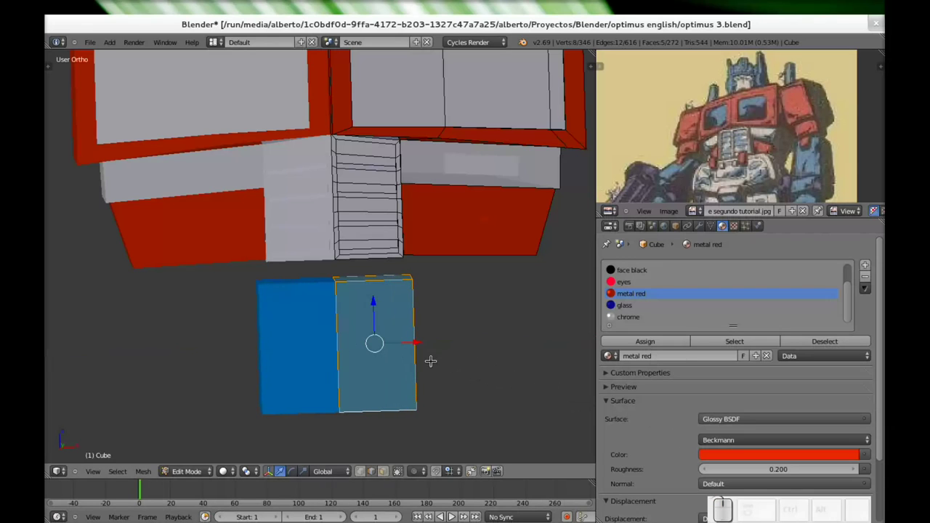
key(s)
key(x)
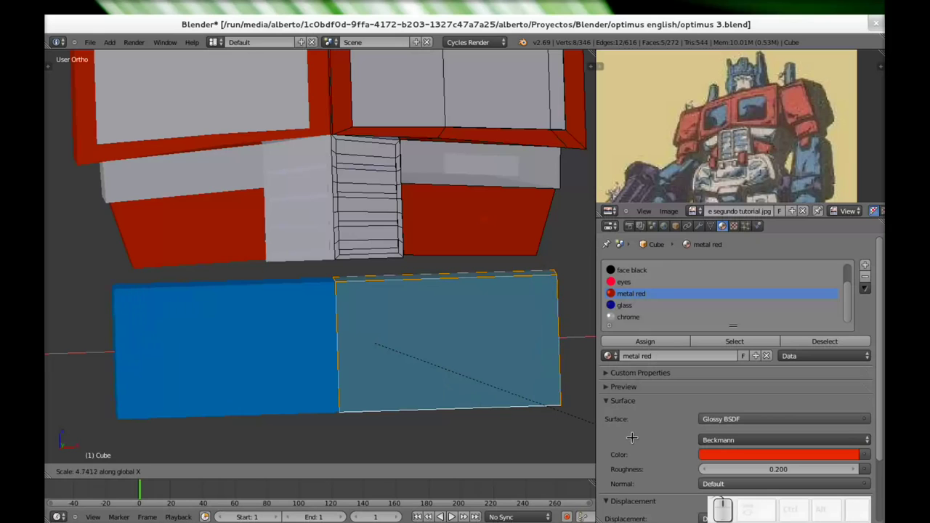
click(632, 438)
From below, shift the block slightly along Y and scale it by about 2 along Y to cover the torso's depth
middle_drag(454, 363, 425, 200)
scroll(361, 311, down, 4)
middle_drag(360, 385, 363, 409)
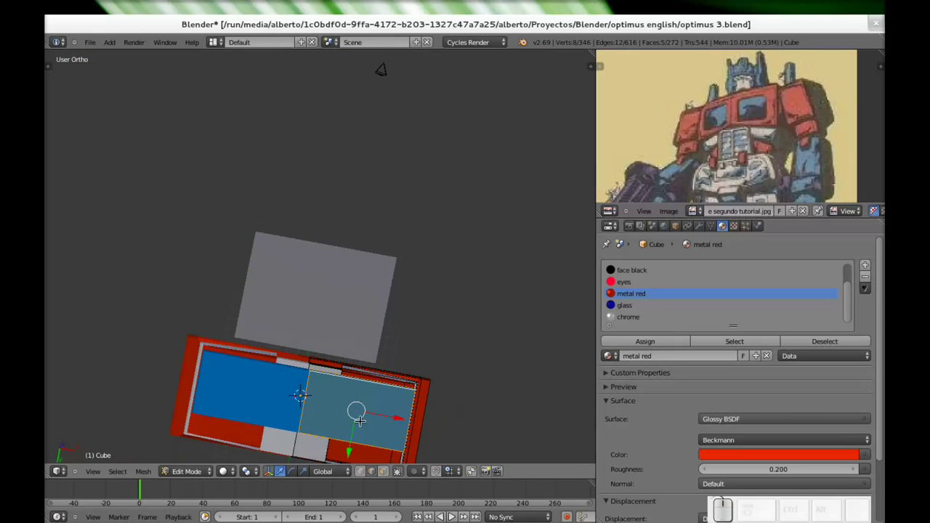
drag(351, 436, 350, 443)
scroll(368, 380, down, 4)
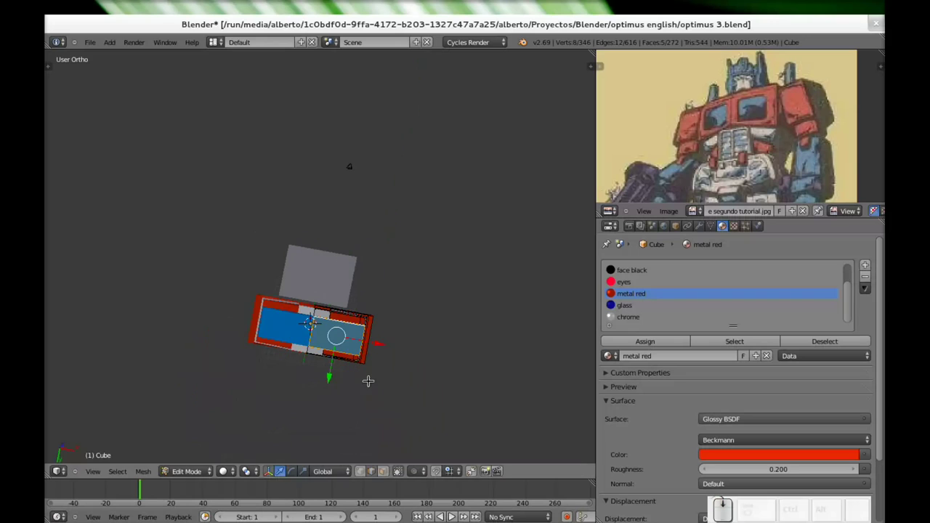
key(s)
key(y)
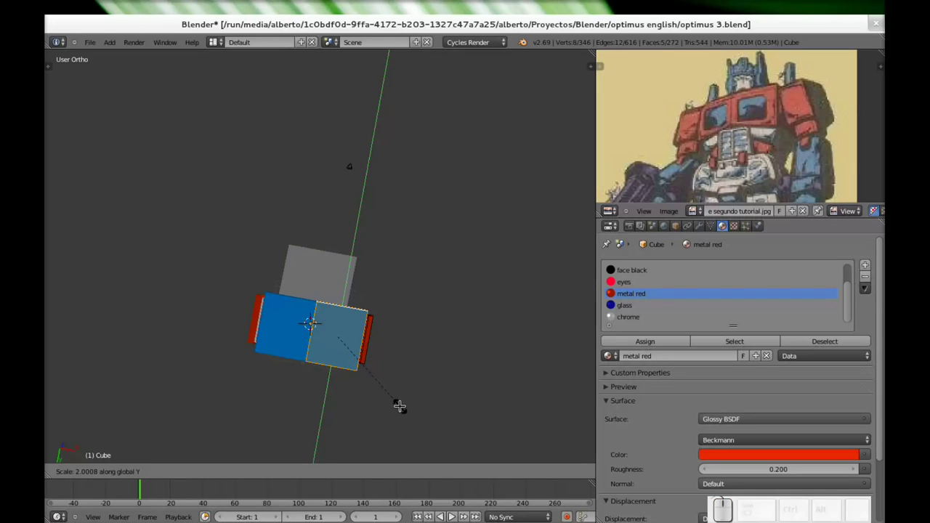
click(399, 407)
Assign the chrome material to the whole block below the torso
middle_drag(400, 406, 292, 417)
scroll(386, 322, up, 3)
mouse_move(379, 320)
middle_down()
mouse_move(378, 331)
mouse_move(374, 311)
middle_up()
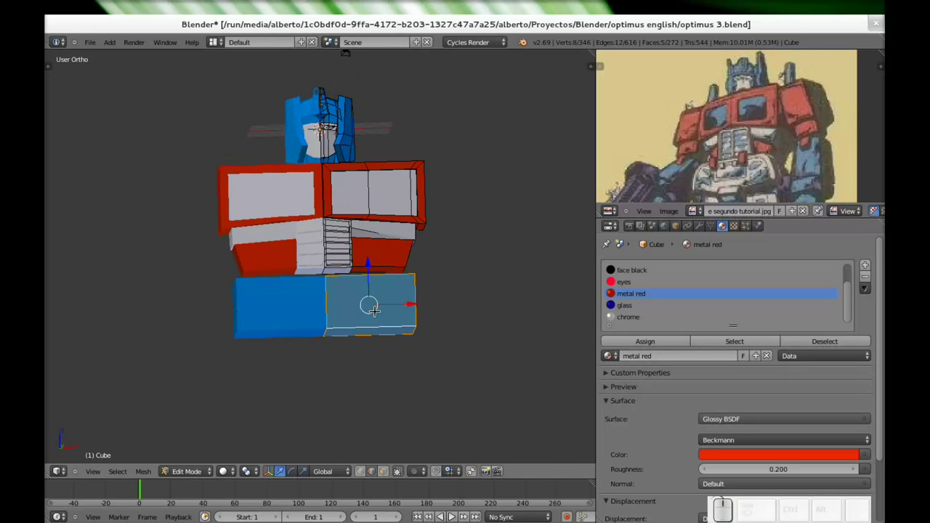
click(629, 318)
click(645, 342)
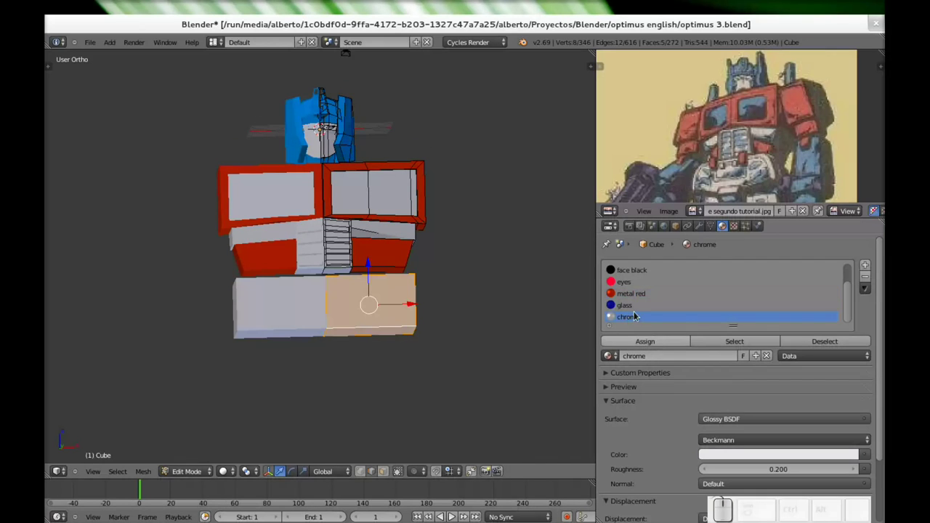
Lower the chrome block along Z to leave a gap beneath the torso
mouse_move(429, 329)
middle_down()
mouse_move(421, 338)
mouse_move(432, 339)
mouse_move(422, 332)
middle_up()
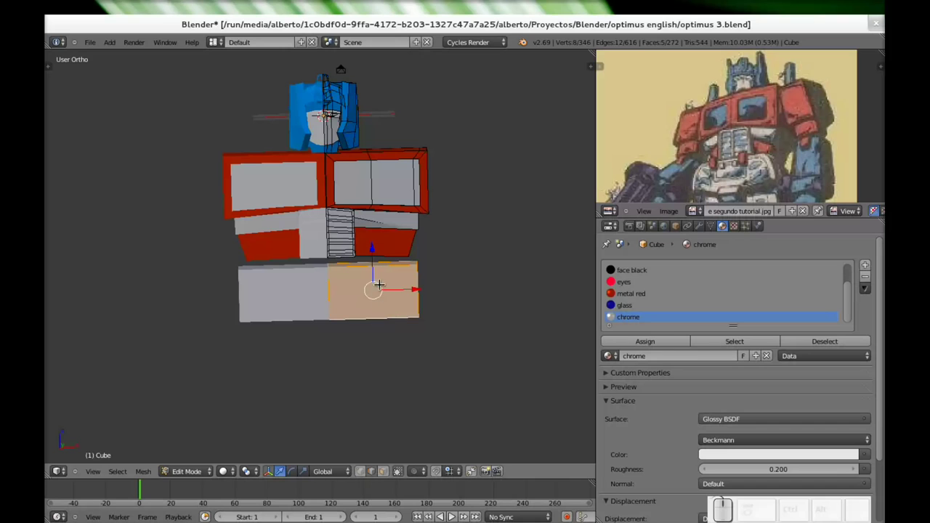
drag(372, 252, 370, 291)
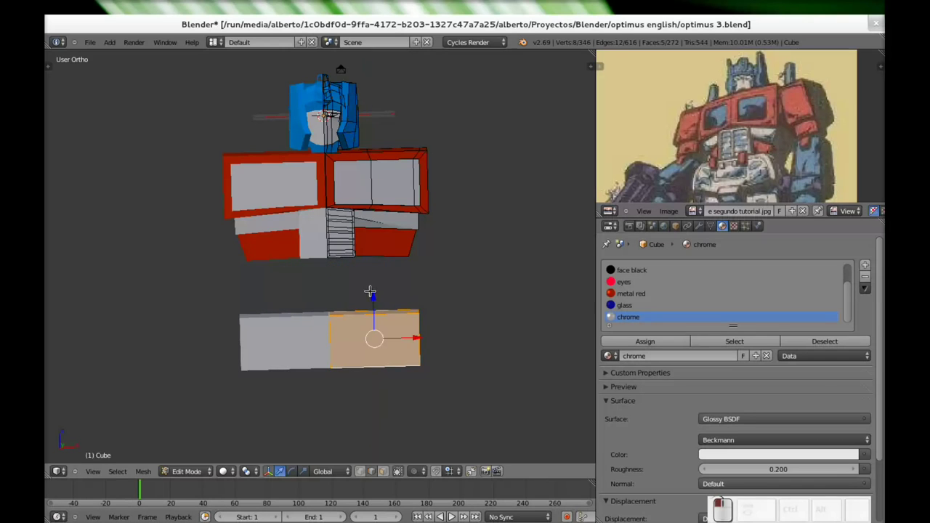
Try lowering the chrome strip and the red faces beside the grille about 0.75 along Z
middle_drag(371, 267, 367, 253)
right_click(366, 249)
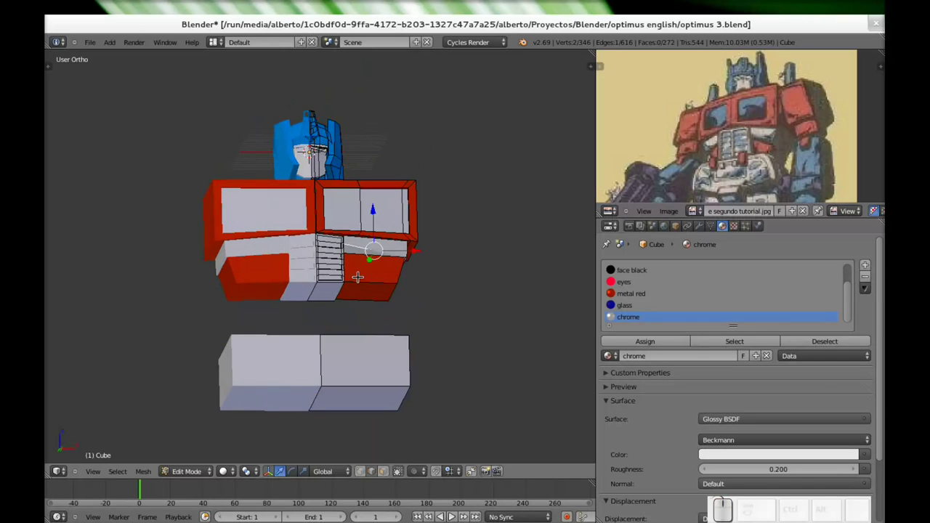
click(382, 472)
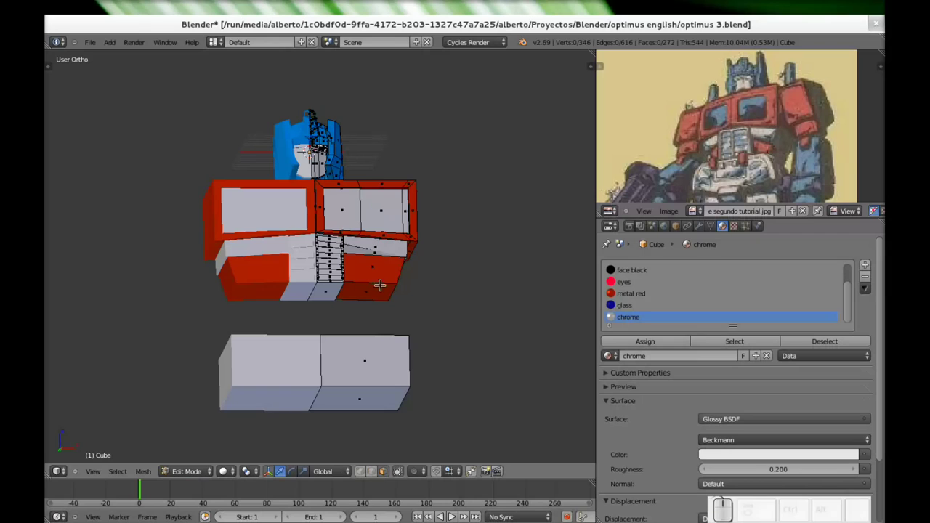
right_click(380, 245)
shift+right_click(375, 249)
right_click(357, 247)
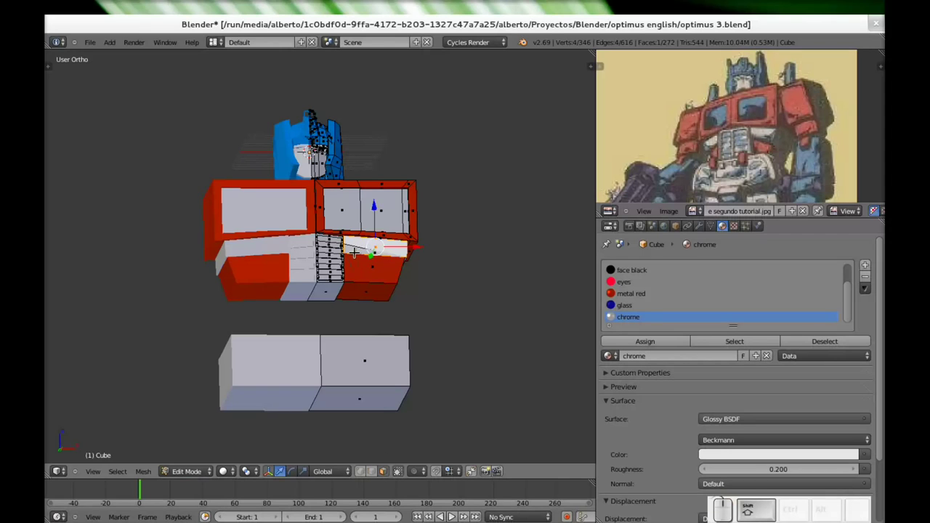
right_click(371, 266)
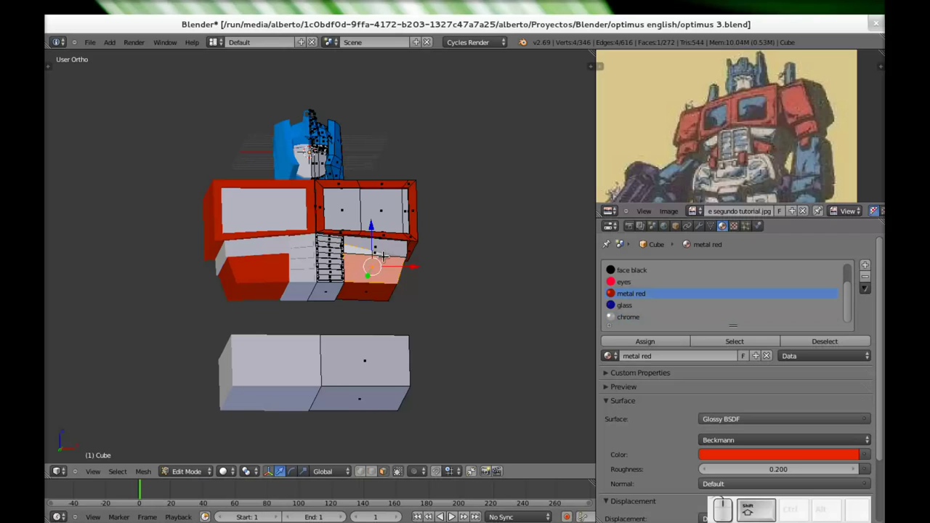
key(b)
drag(359, 244, 384, 292)
middle_drag(381, 231, 374, 291)
scroll(382, 249, up, 6)
shift+middle_drag(532, 179, 359, 251)
drag(331, 259, 330, 277)
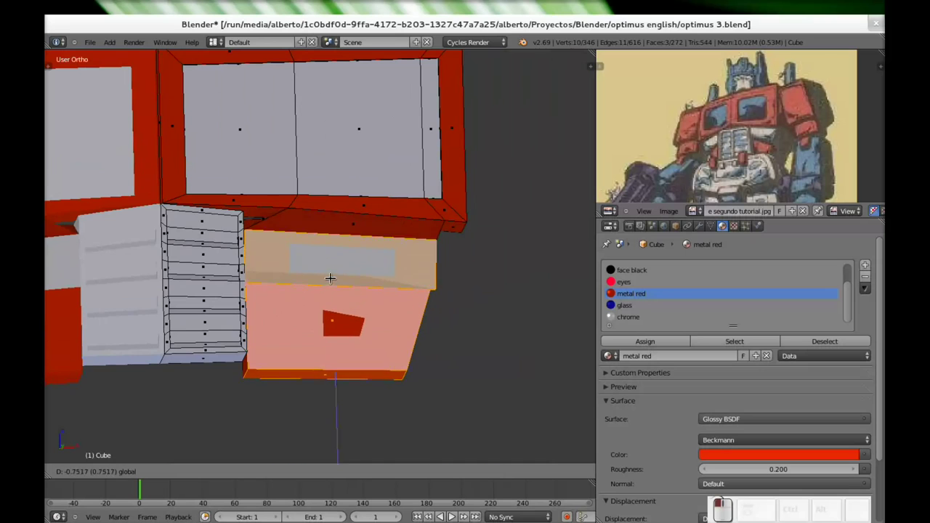
click(338, 323)
key(ctrl+z)
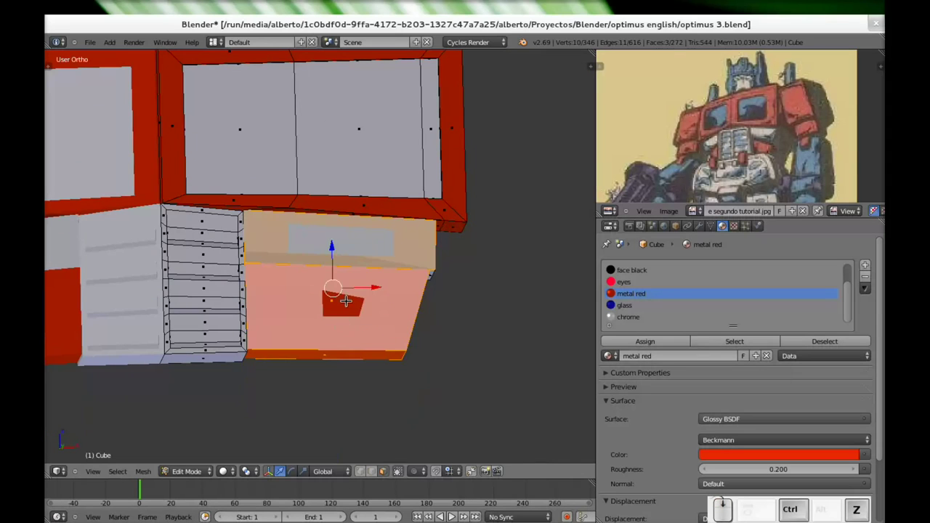
Raise the whole chrome waist block along Z until it meets the underside of the torso
scroll(345, 300, down, 4)
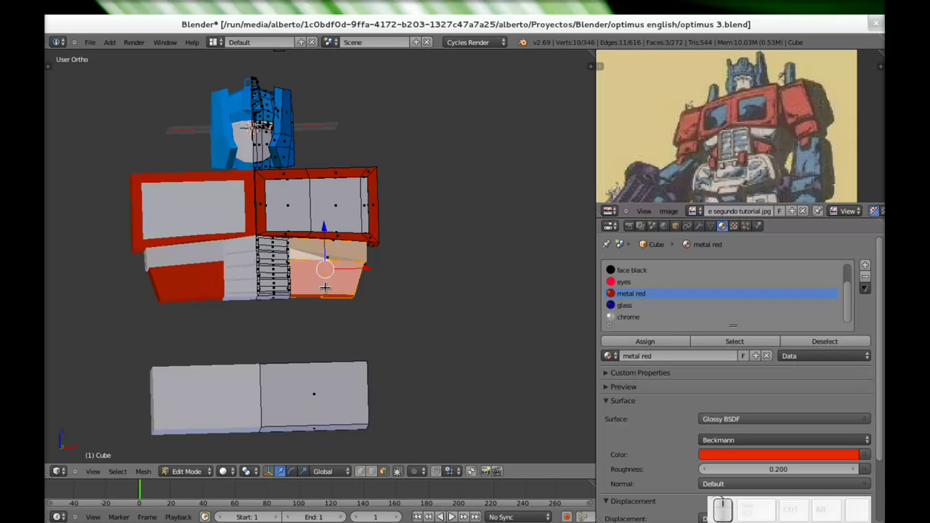
middle_drag(325, 287, 363, 297)
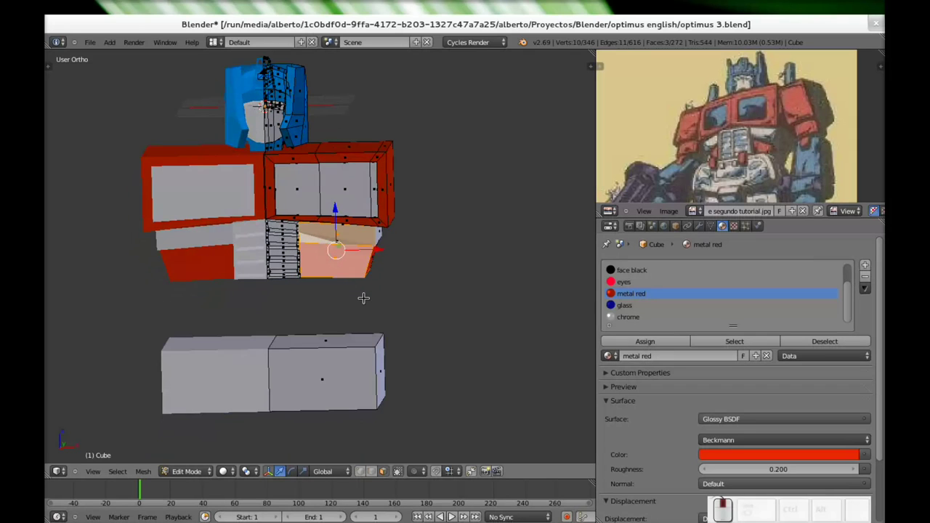
right_click(348, 373)
key(ctrl+l)
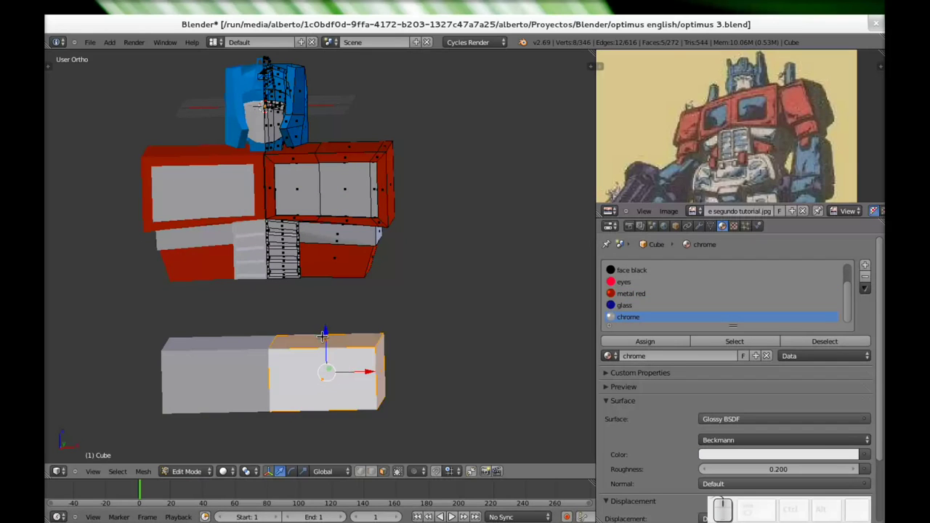
key(g)
key(z)
click(341, 268)
middle_drag(341, 268, 326, 305)
scroll(330, 301, up, 2)
middle_drag(367, 333, 353, 340)
Move the waist block's lower outer edge about 1.26 outward along X to flare its side
click(369, 473)
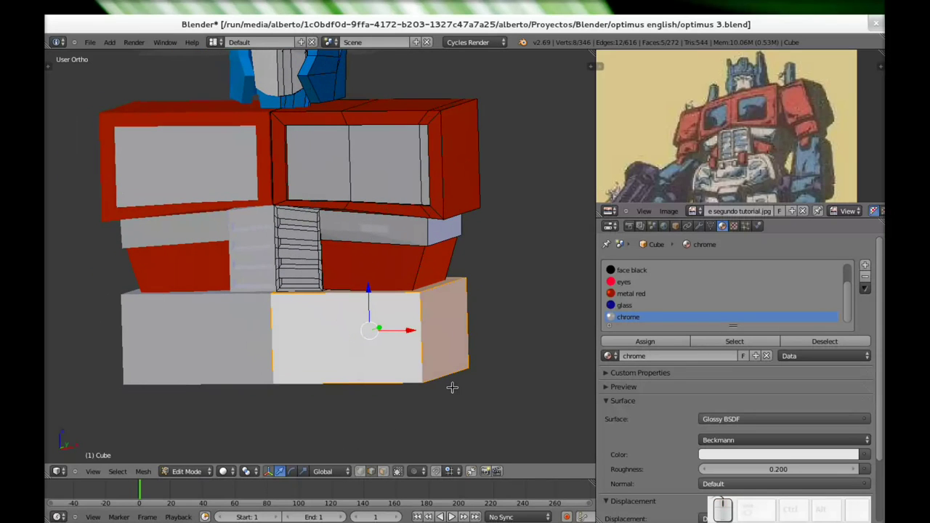
right_click(444, 381)
key(g)
key(x)
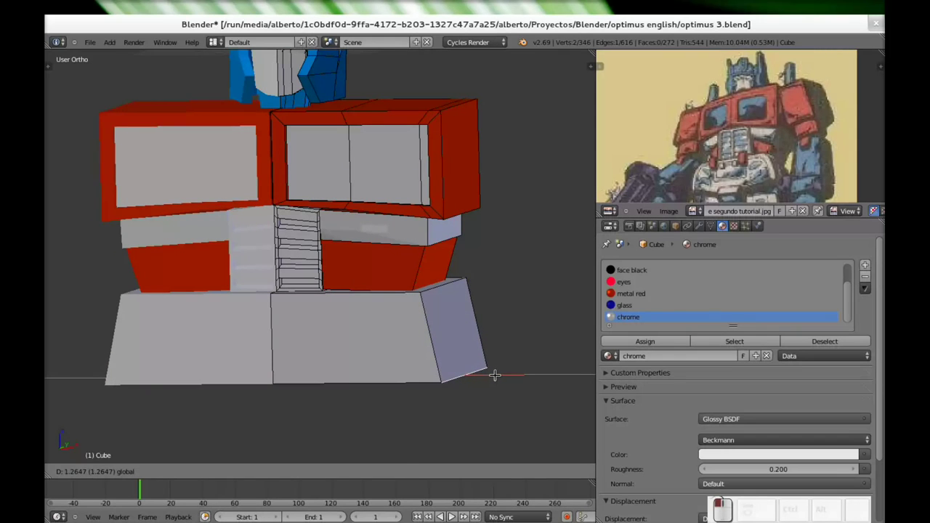
click(494, 376)
middle_drag(303, 377, 358, 353)
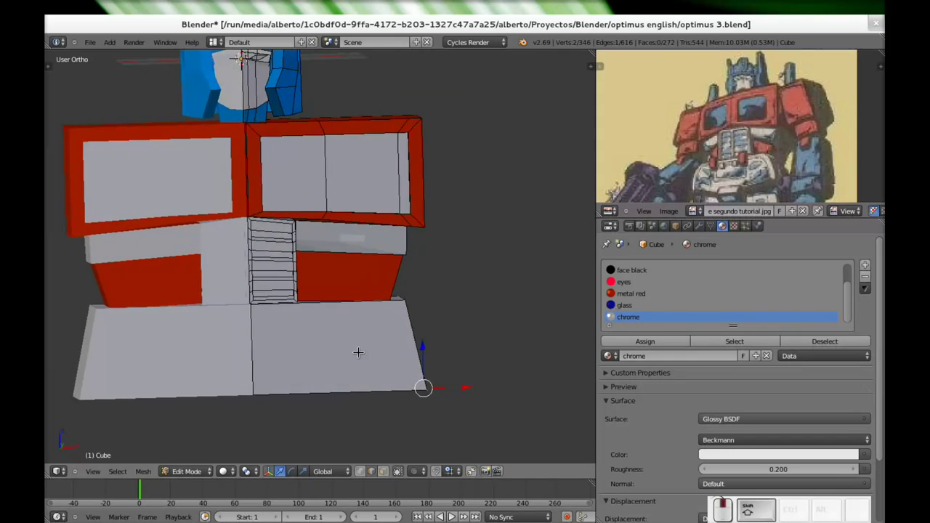
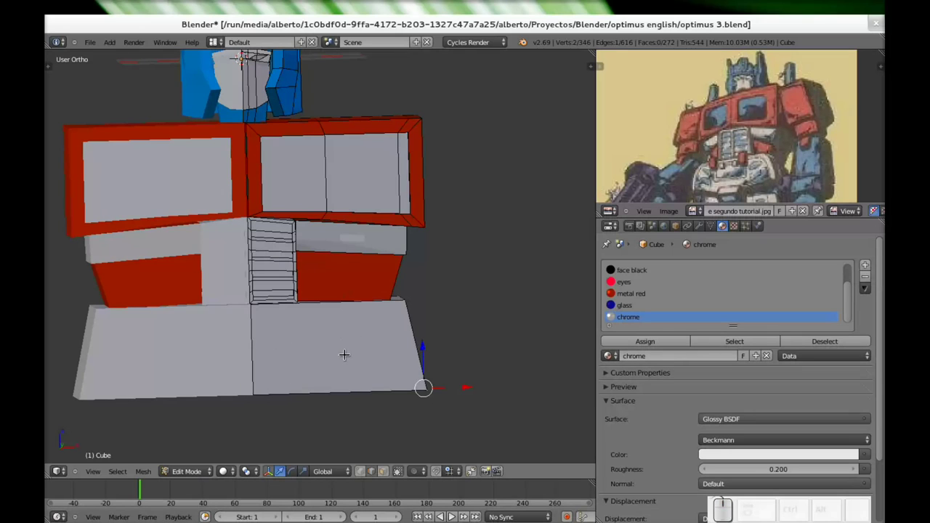
Disable Clipping in the Mirror modifier and add a cube to the mesh
click(698, 225)
key(a)
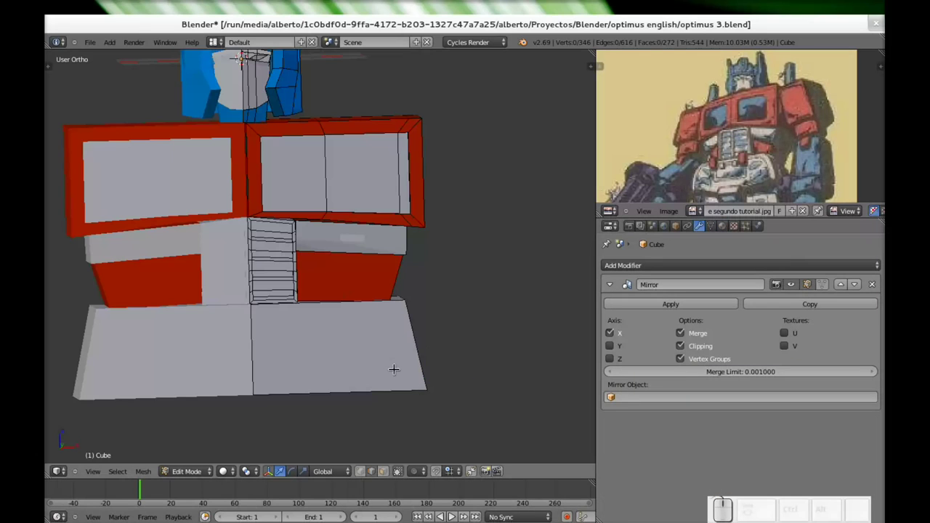
click(681, 348)
key(shift+a)
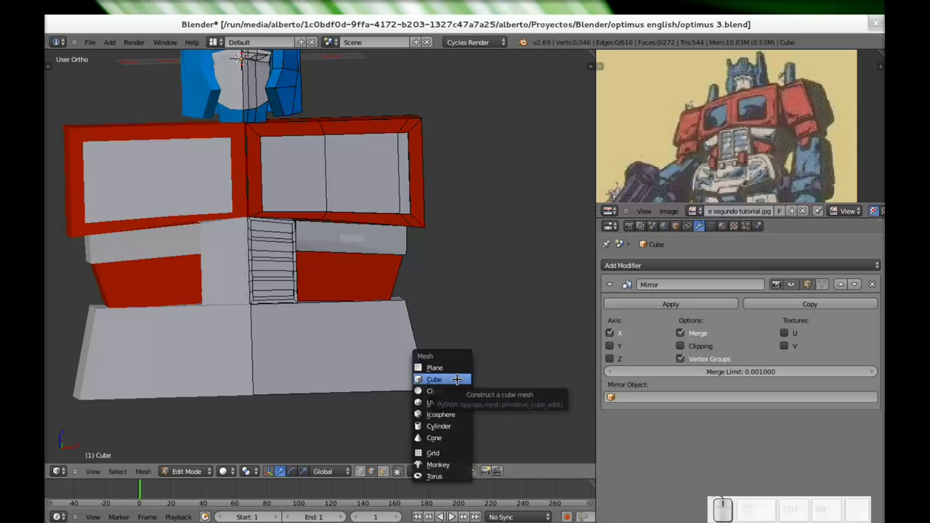
click(457, 380)
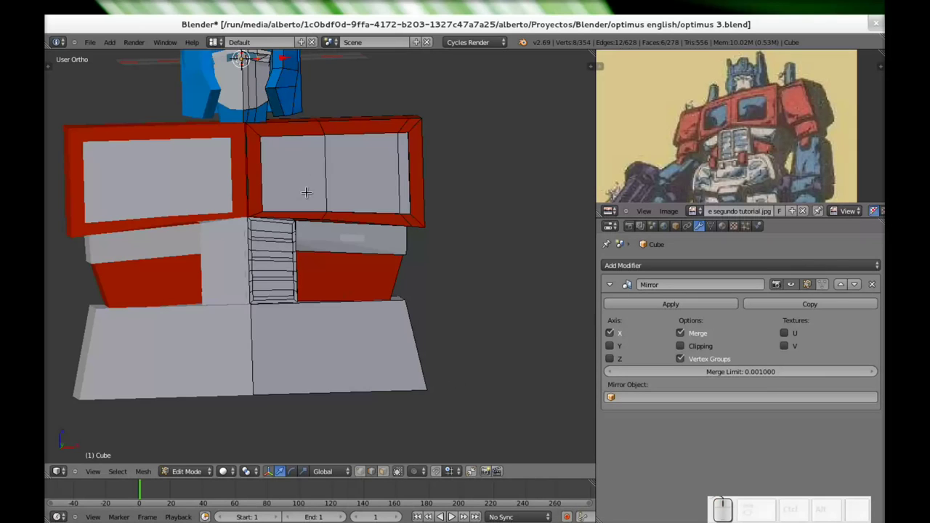
Place the cube at the grille's lower outer corner by moving it down along Z, forward about 5.26 along Y and outward along X
key(g)
key(z)
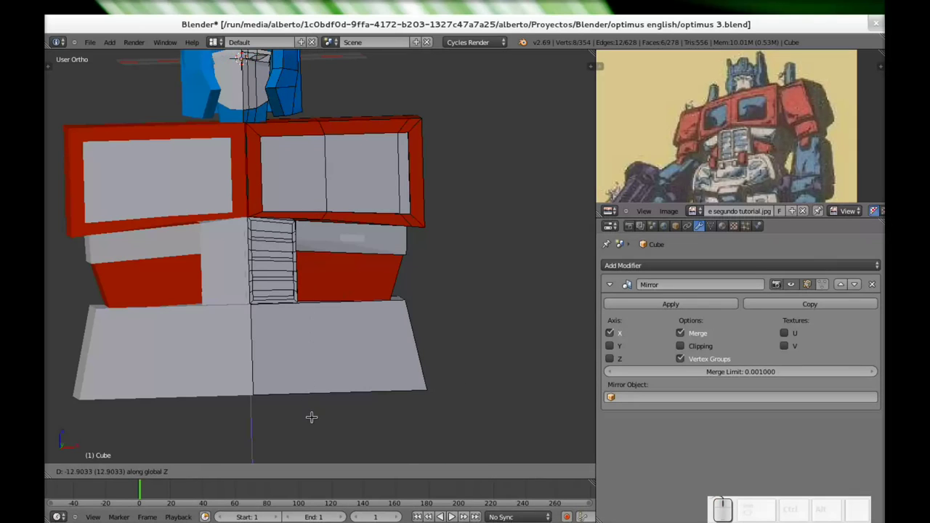
click(327, 438)
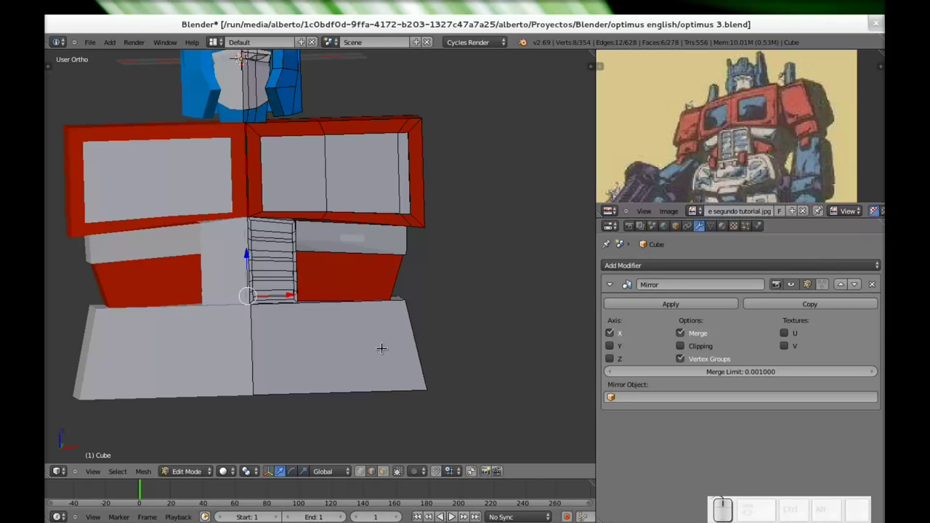
key(g)
key(y)
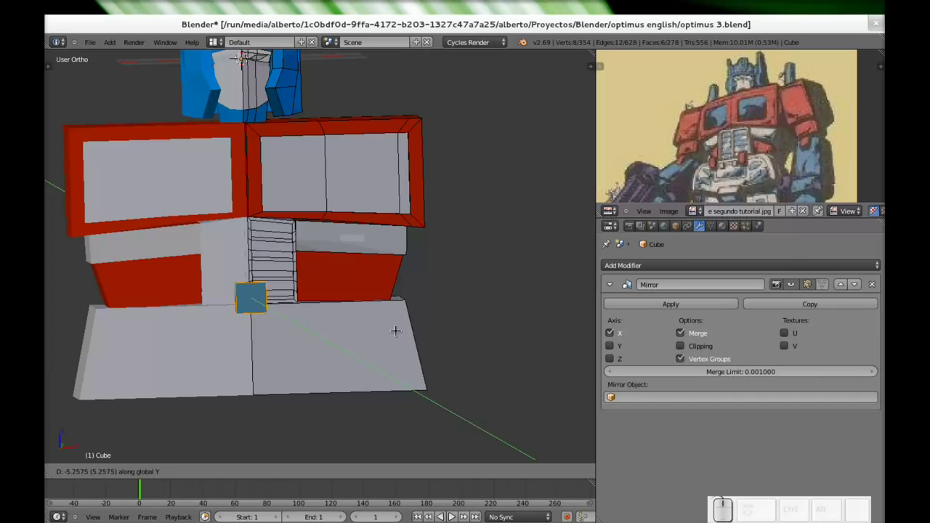
click(394, 331)
drag(284, 296, 338, 305)
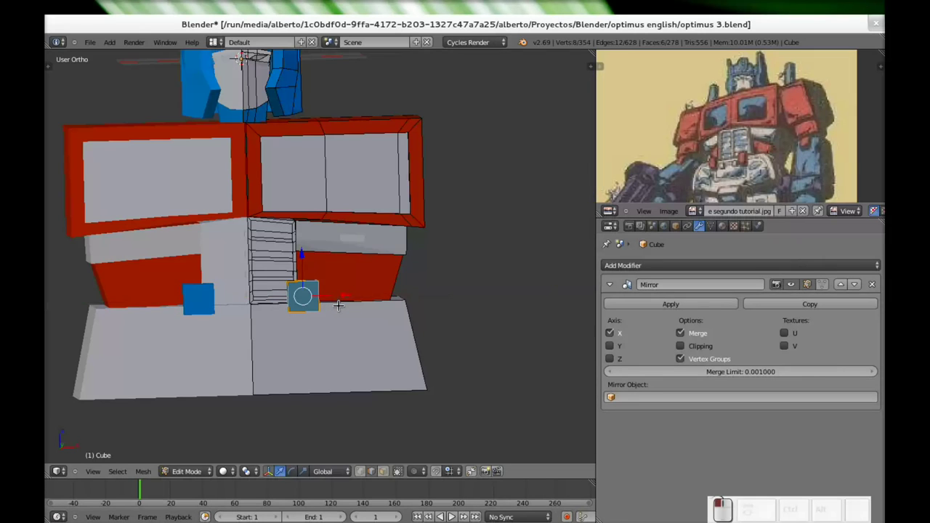
Push the small cube back along Y toward the torso and stretch it slightly along Y so it sinks into the body
mouse_move(371, 302)
middle_down()
mouse_move(261, 305)
mouse_move(372, 316)
middle_up()
scroll(492, 291, up, 2)
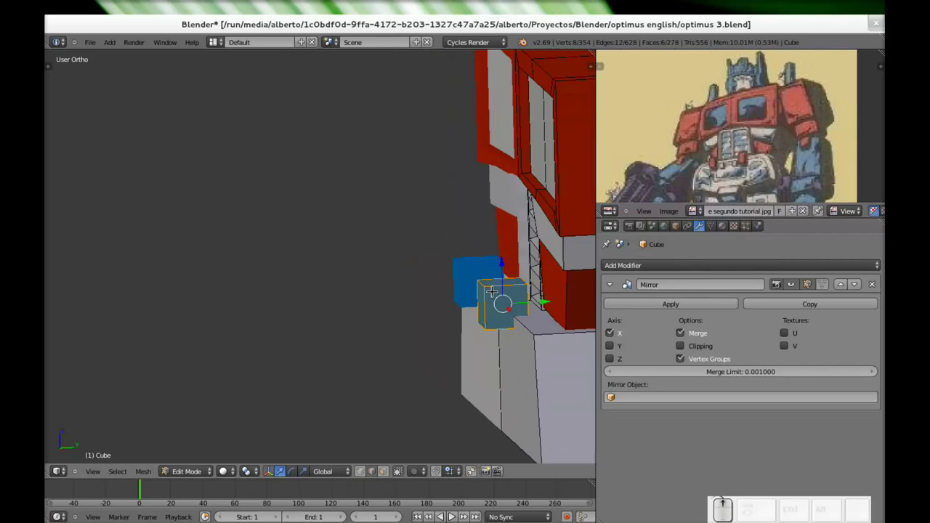
shift+middle_drag(524, 296, 394, 313)
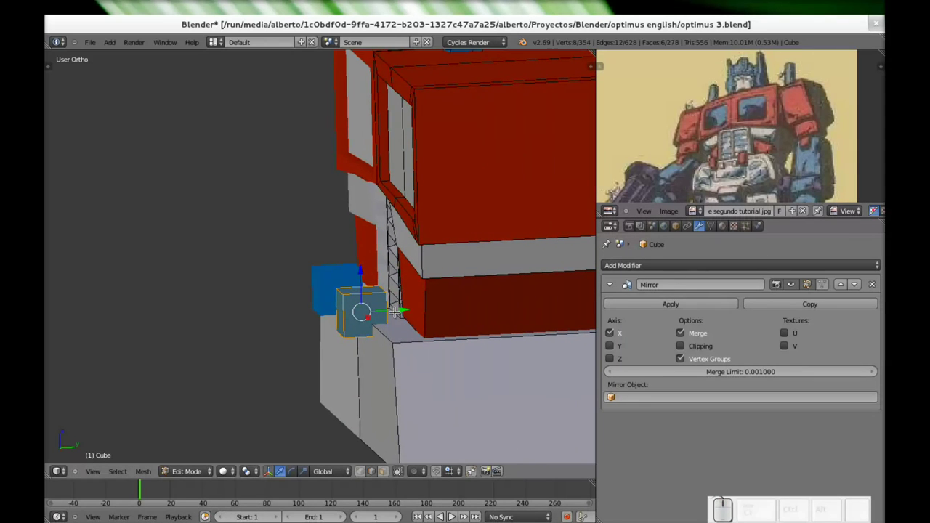
drag(401, 310, 428, 308)
key(s)
key(y)
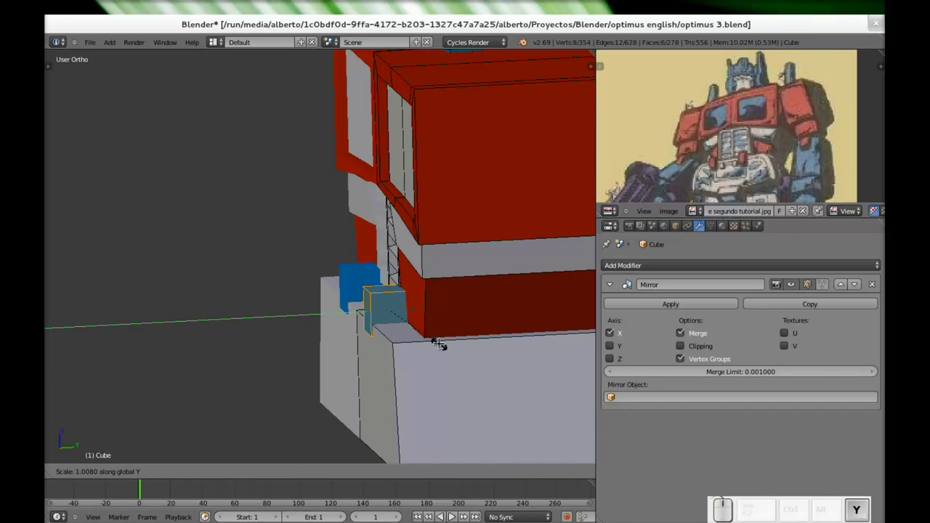
click(458, 338)
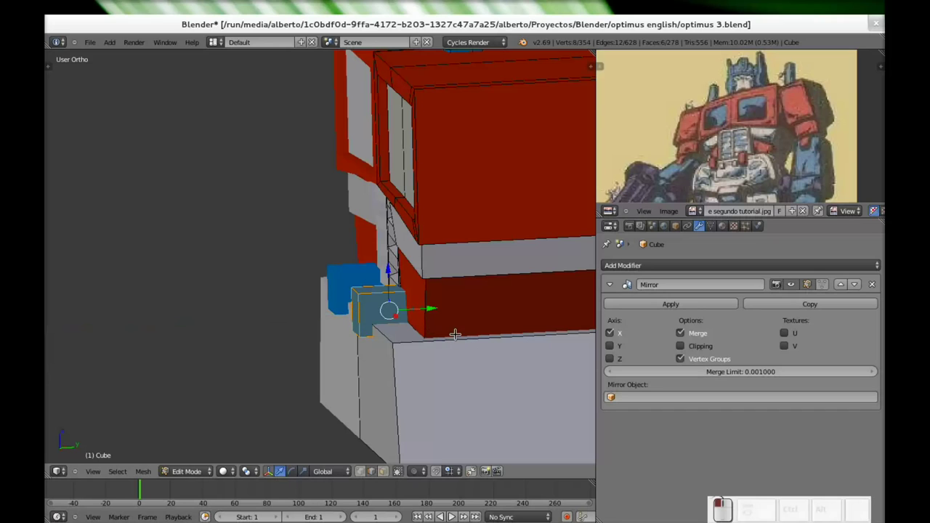
drag(432, 309, 437, 310)
Assign the metal red material to the small cube beside the grille
click(722, 226)
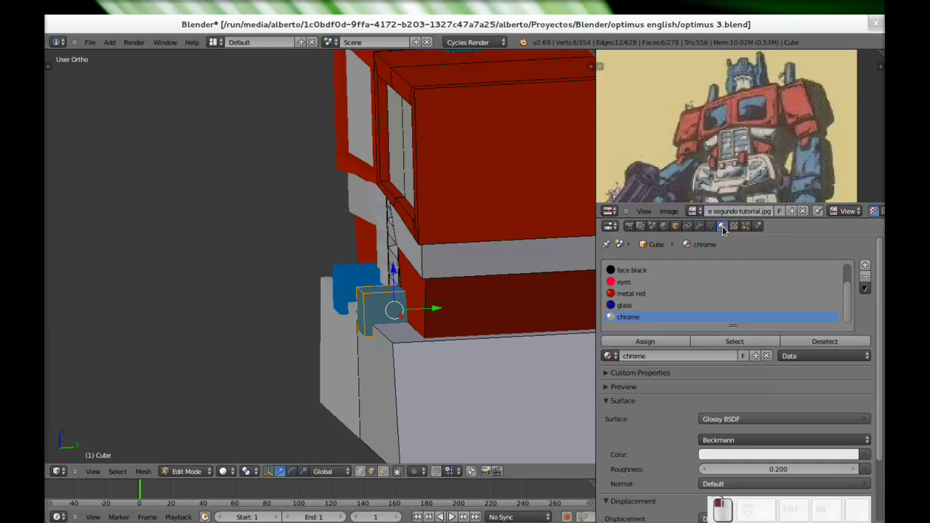
click(633, 293)
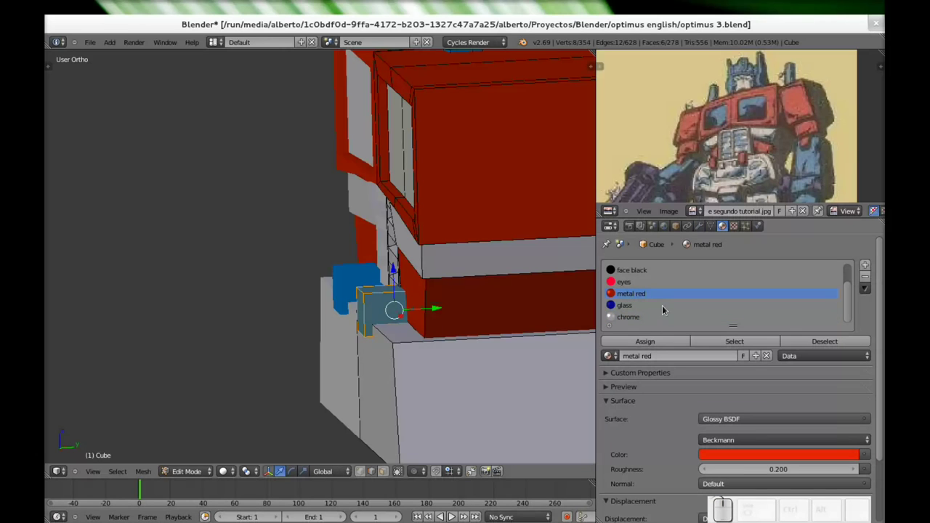
click(645, 342)
middle_drag(251, 320, 366, 333)
scroll(353, 344, down, 4)
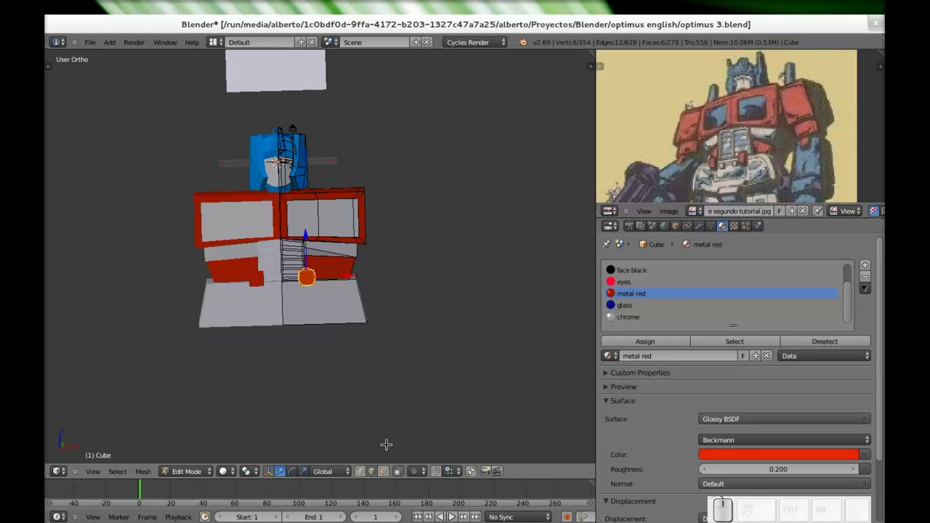
Select all five faces of the chrome waist block's half and shift them slightly inward along X to narrow the waist
right_click(339, 294)
middle_drag(415, 293, 281, 324)
shift+right_click(398, 296)
middle_drag(451, 297, 195, 317)
shift+right_click(334, 333)
shift+right_click(331, 320)
middle_drag(313, 349, 334, 325)
shift+right_click(339, 269)
scroll(335, 326, up, 6)
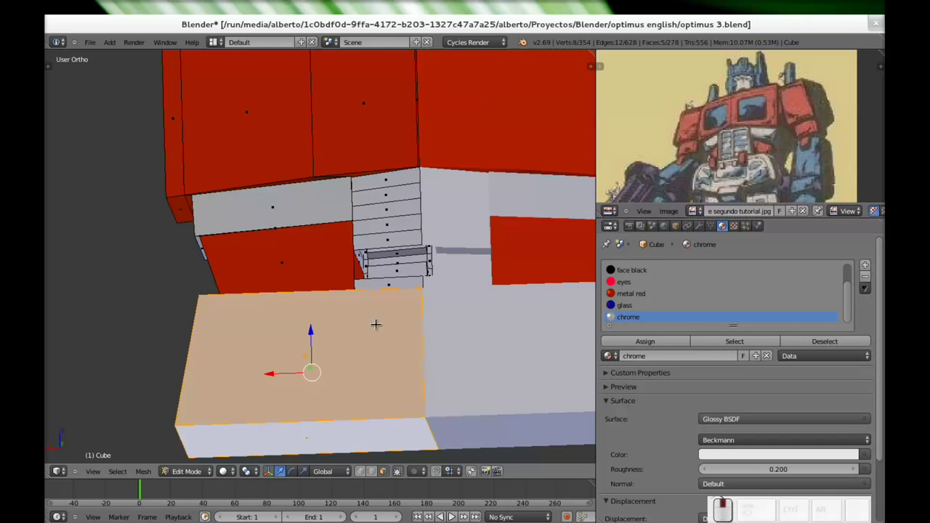
mouse_move(375, 324)
middle_down()
mouse_move(377, 334)
mouse_move(363, 330)
mouse_move(369, 316)
middle_up()
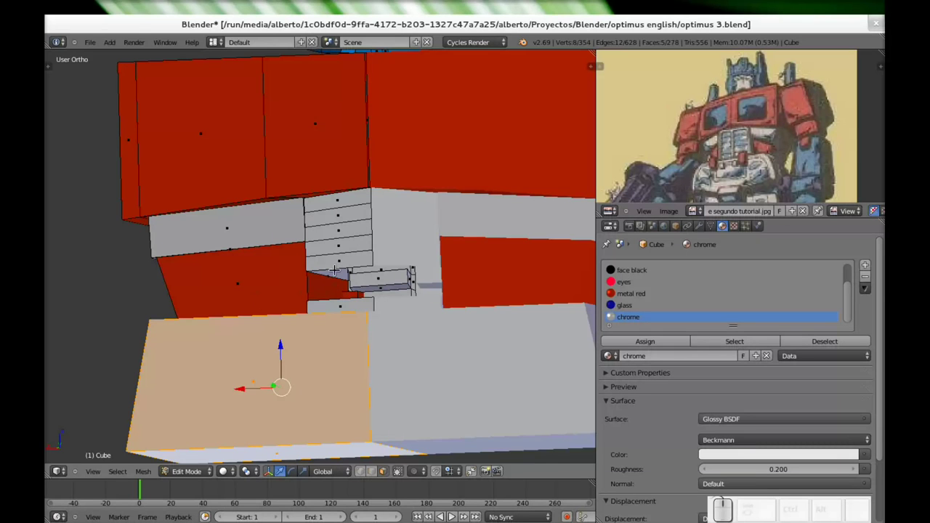
middle_drag(223, 304, 504, 305)
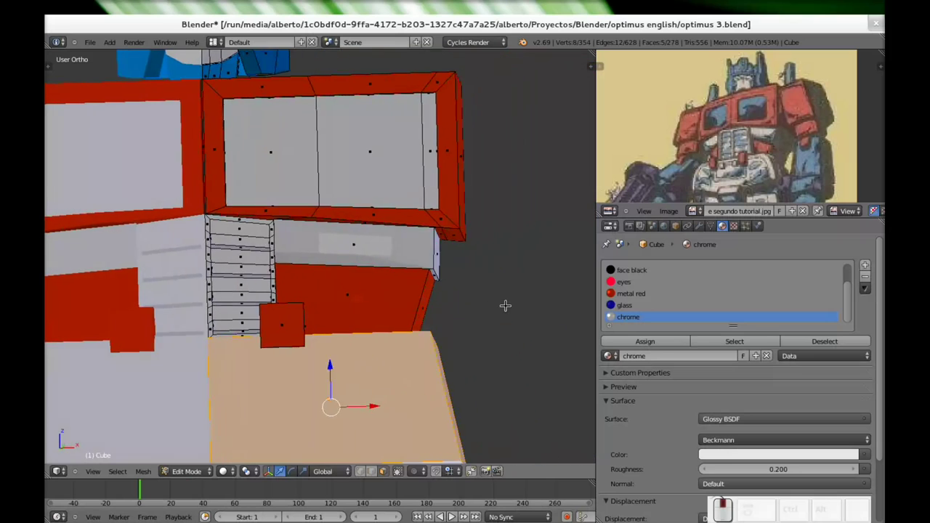
scroll(347, 365, down, 2)
middle_drag(332, 370, 333, 382)
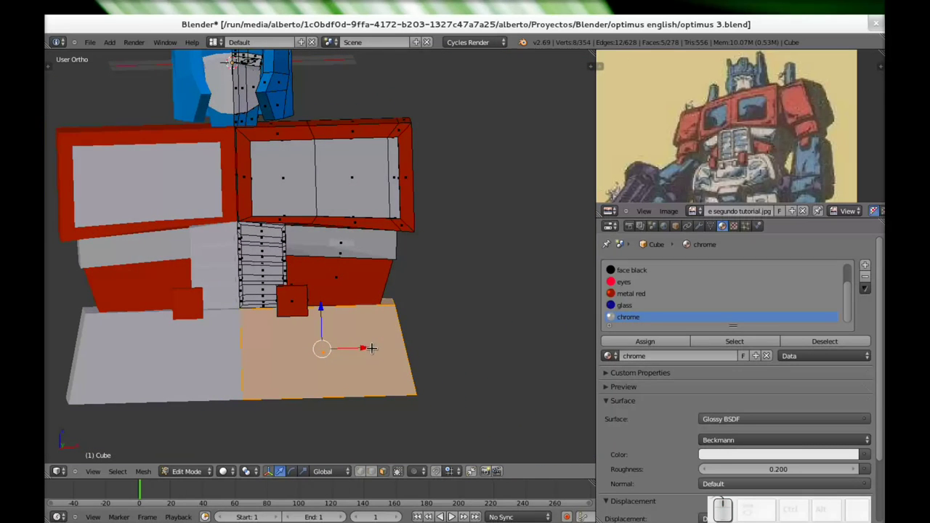
drag(363, 350, 353, 349)
Add a lengthwise edge loop across the front of the chrome waist block's half and slide it toward the body's centre
scroll(356, 352, down, 3)
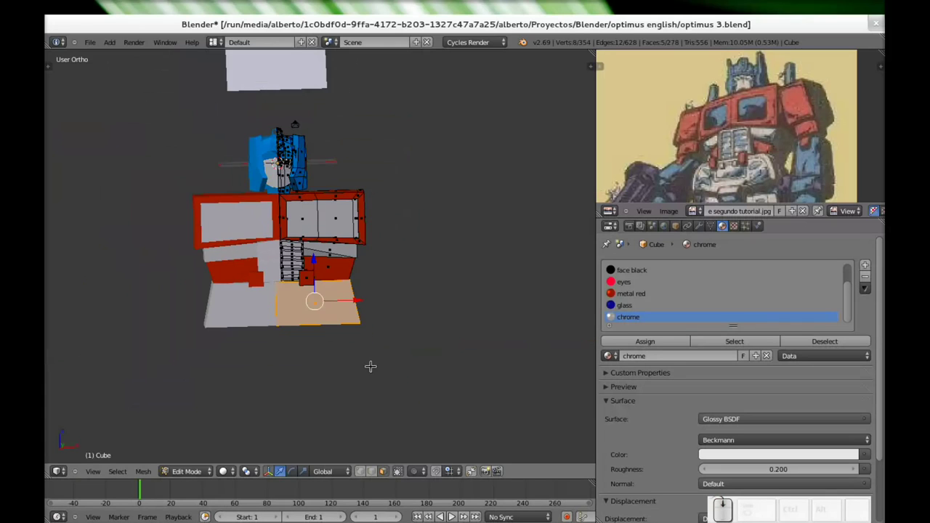
middle_drag(368, 355, 371, 357)
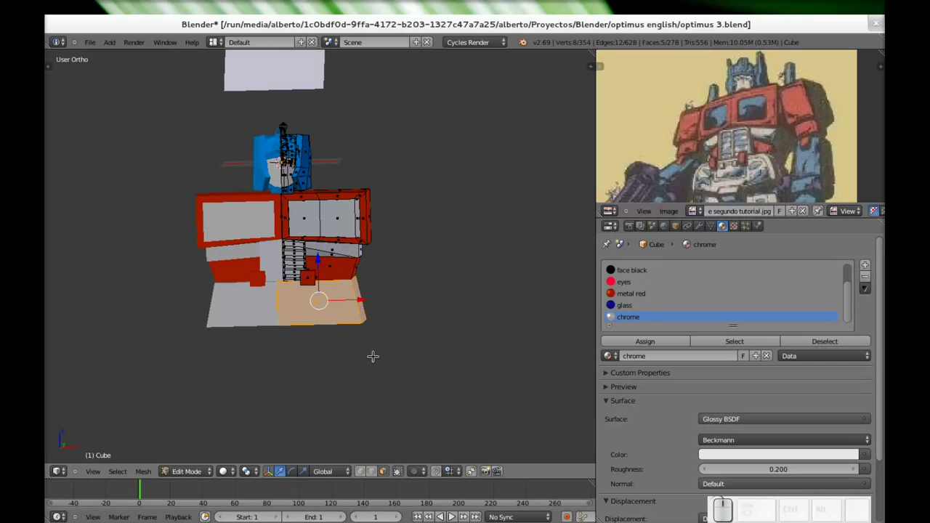
middle_drag(310, 340, 294, 321)
key(ctrl+r)
click(299, 301)
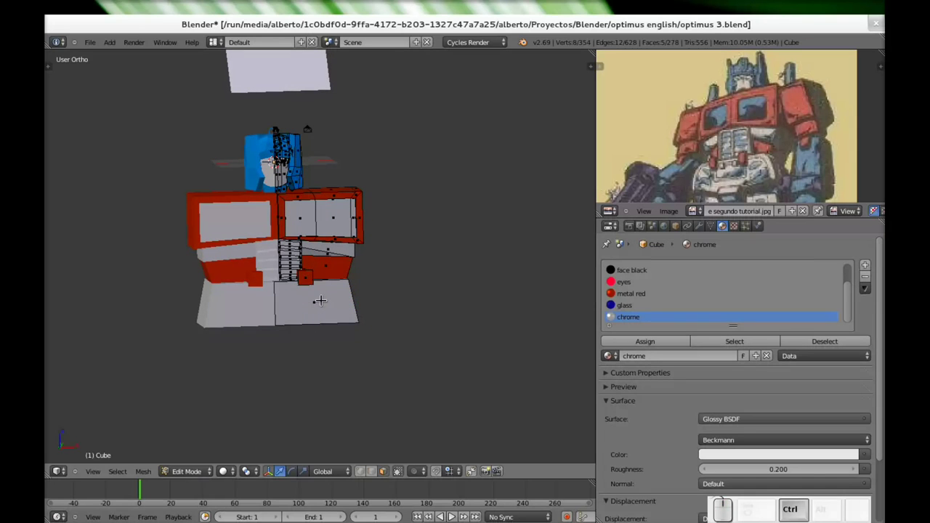
key(ctrl+r)
click(310, 287)
drag(310, 287, 303, 288)
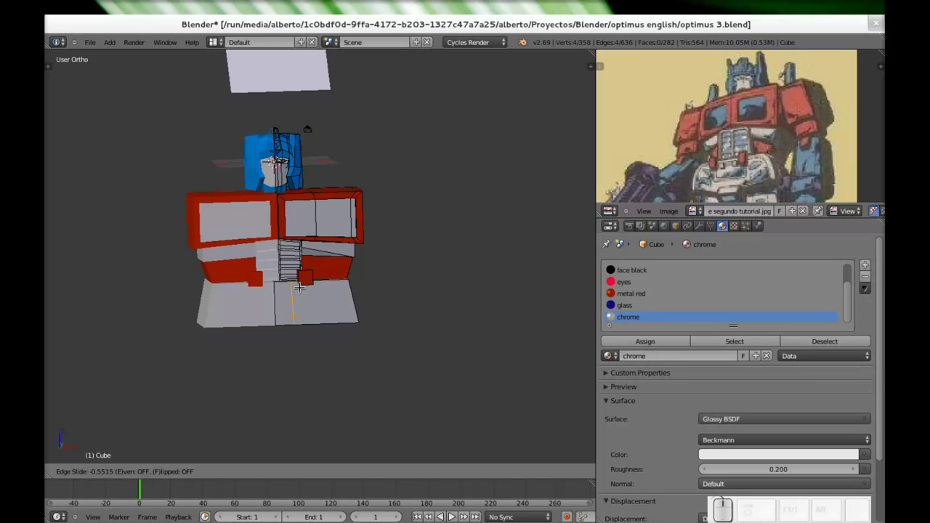
click(298, 287)
Extrude the narrow inner face on the underside of the waist block downward to form a central lower piece
mouse_move(313, 363)
middle_down()
mouse_move(301, 316)
mouse_move(301, 364)
middle_up()
scroll(308, 314, up, 3)
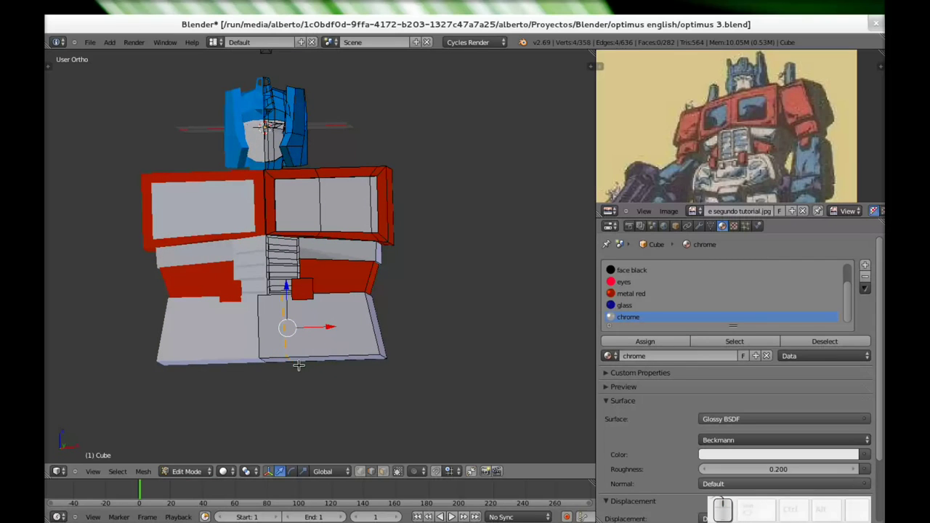
middle_drag(295, 365, 302, 341)
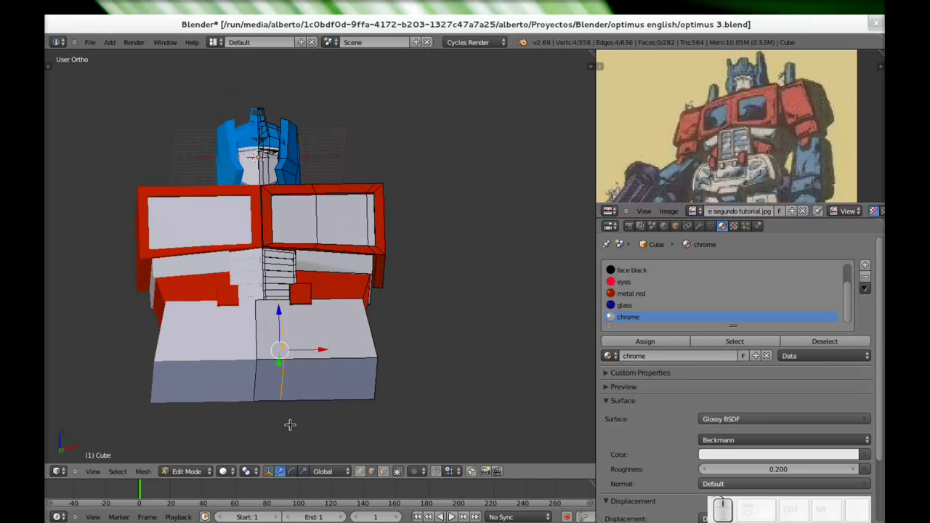
click(384, 472)
right_click(273, 380)
middle_drag(284, 361, 281, 400)
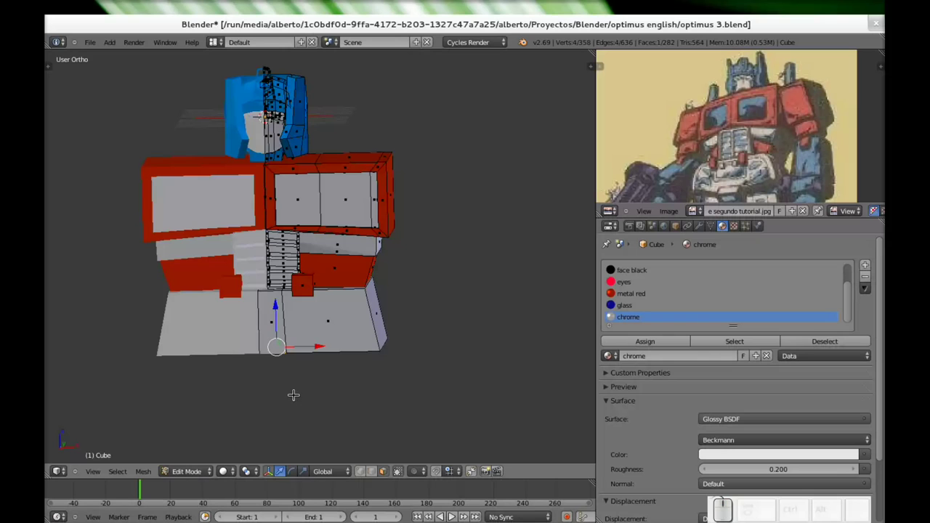
key(e)
click(301, 425)
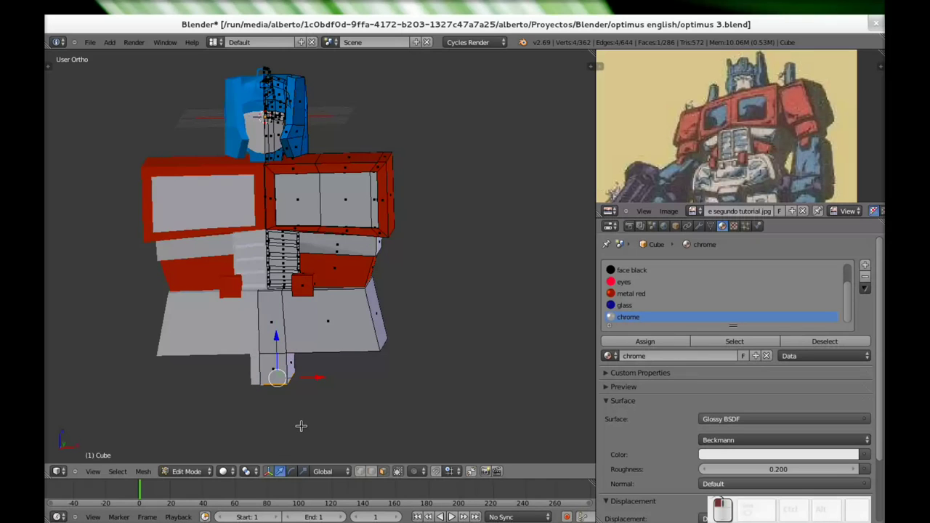
With Clipping enabled in the Mirror modifier, move the whole linked waist piece outward and back inward along X so its inner edge meets the centre line
mouse_move(296, 410)
middle_down()
mouse_move(325, 395)
mouse_move(308, 396)
middle_up()
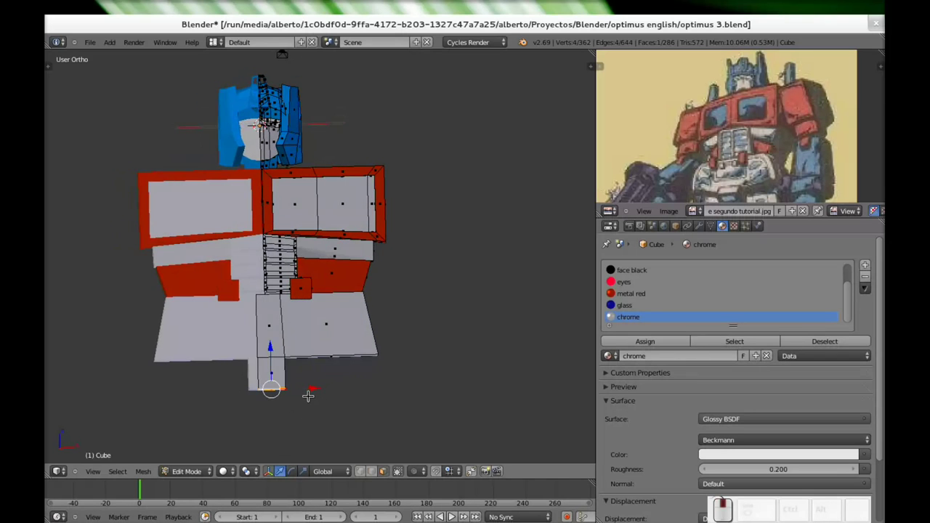
click(698, 226)
click(680, 346)
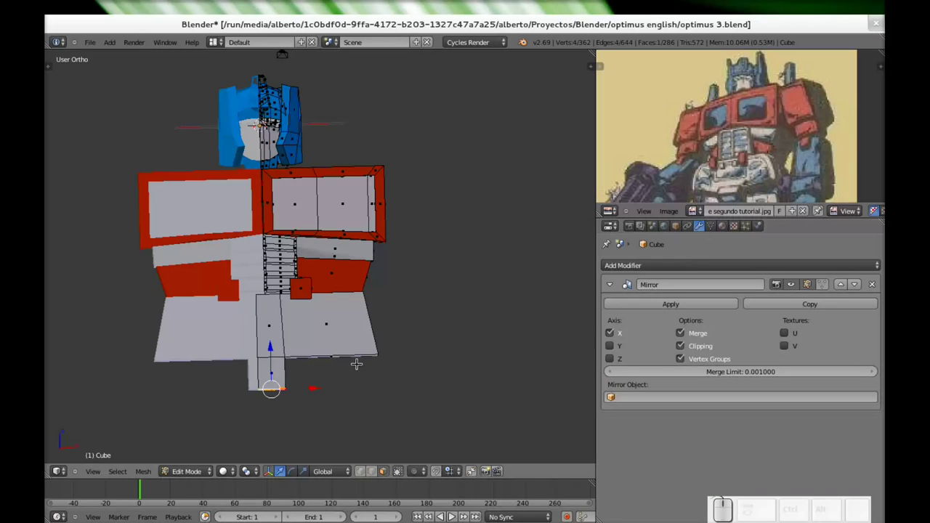
key(l)
key(g)
key(x)
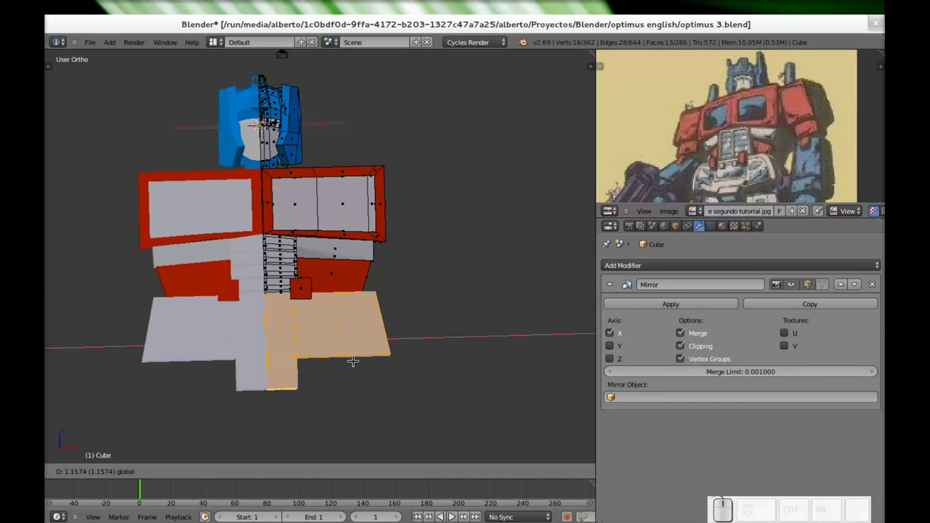
click(361, 361)
click(692, 337)
click(692, 337)
drag(356, 341, 326, 345)
middle_drag(374, 345, 332, 322)
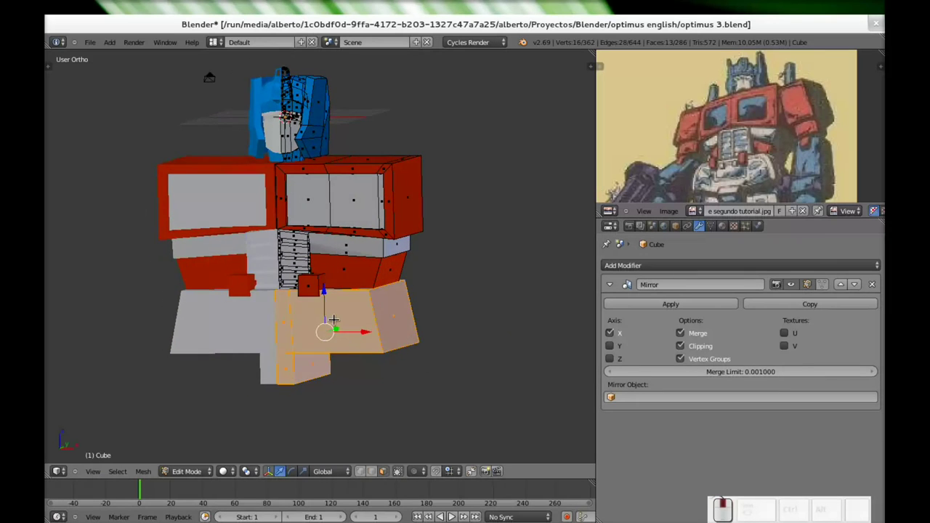
right_click(346, 320)
shift+right_click(392, 313)
middle_drag(435, 334, 402, 271)
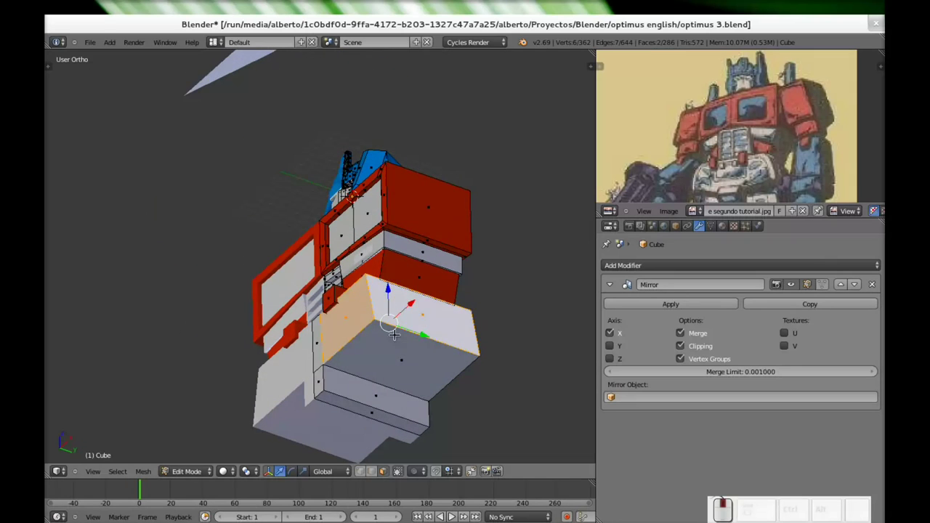
shift+right_click(405, 355)
middle_drag(455, 355, 454, 314)
right_click(453, 314)
shift+right_click(410, 316)
shift+right_click(404, 349)
middle_drag(404, 349, 491, 356)
shift+right_click(373, 333)
middle_drag(371, 324, 367, 242)
scroll(370, 312, up, 2)
shift+right_click(353, 276)
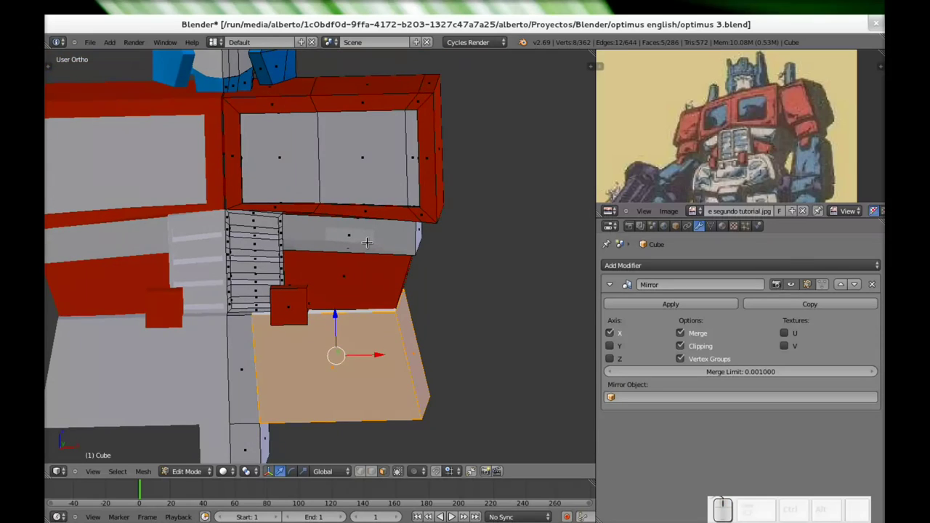
mouse_move(385, 319)
middle_down()
mouse_move(395, 307)
mouse_move(387, 325)
middle_up()
scroll(379, 368, down, 2)
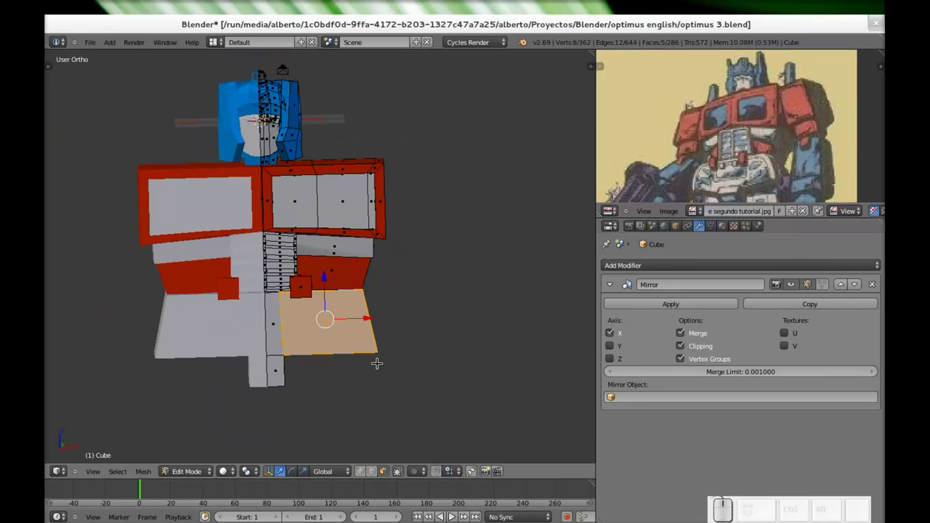
Select the edge where the central lower piece meets the waist block's underside and move it outward along X to taper the piece
middle_drag(308, 361, 315, 369)
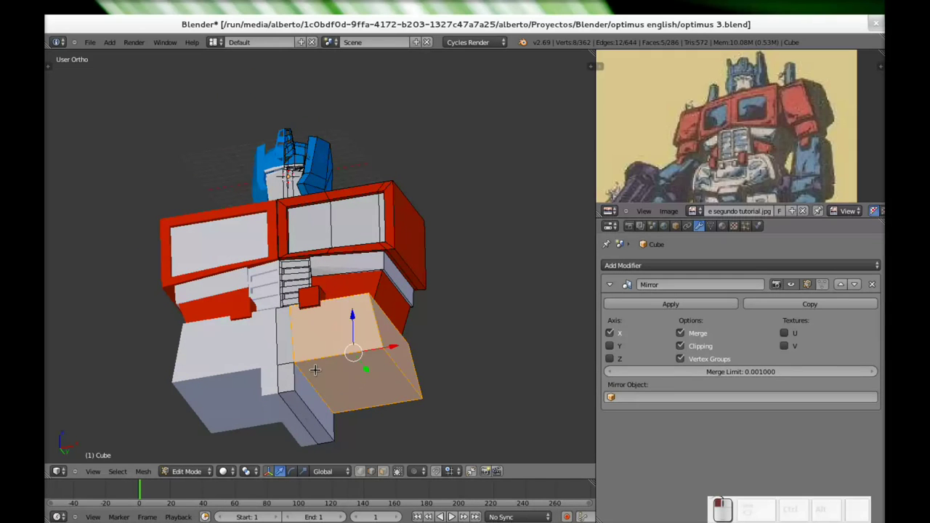
right_click(324, 404)
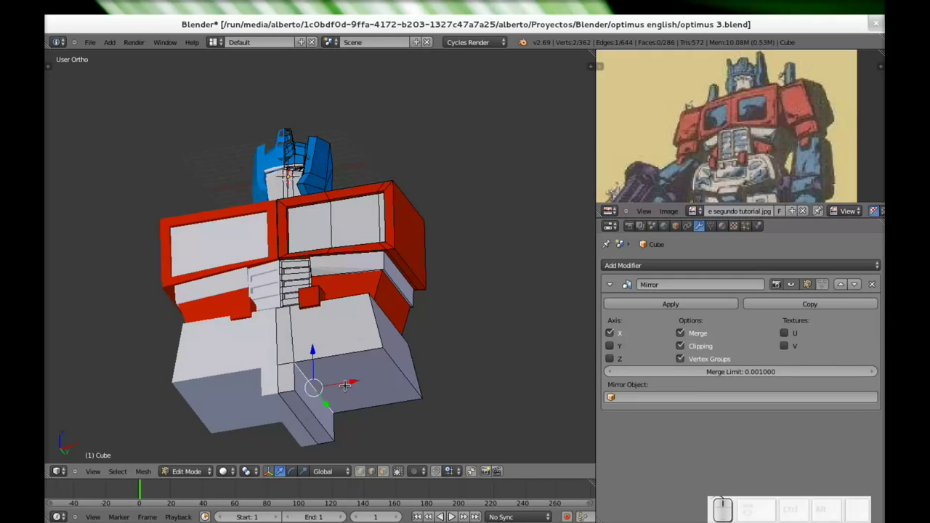
middle_drag(324, 390, 342, 429)
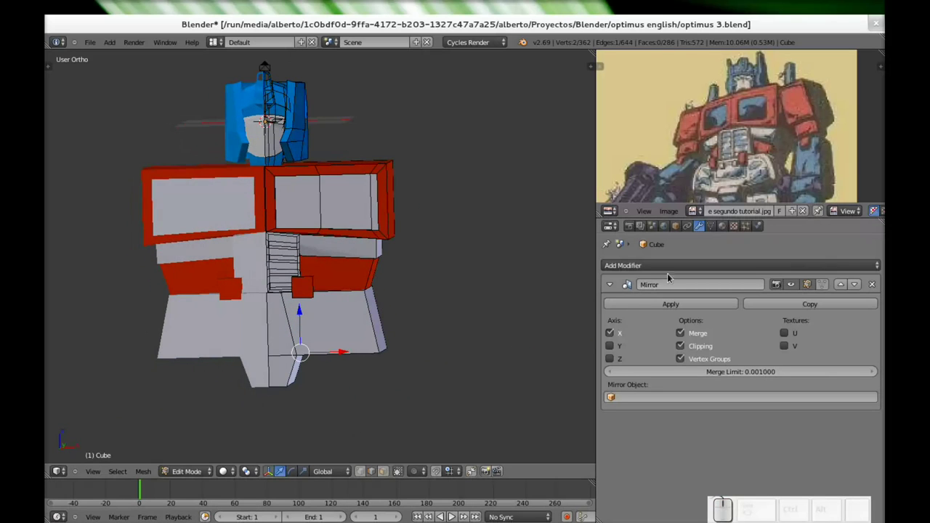
Add a horizontal edge loop around the central lower piece about midway up its height
key(ctrl+r)
click(286, 372)
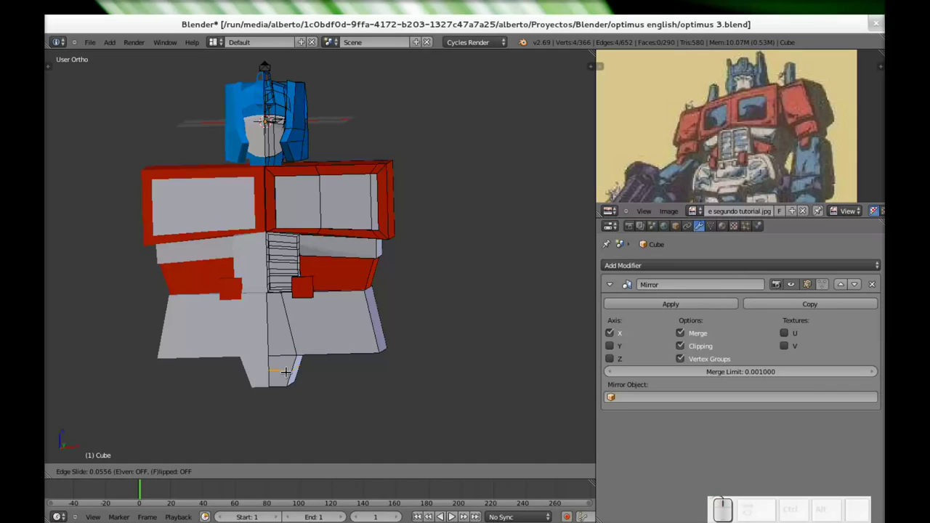
click(286, 372)
Select the four faces of the central lower piece's tip below the new edge loop and assign them the helmet material
click(383, 472)
right_click(282, 378)
shift+right_click(293, 377)
middle_drag(294, 377, 301, 332)
shift+right_click(290, 406)
middle_drag(382, 408, 258, 298)
middle_drag(469, 294, 301, 441)
shift+right_click(309, 305)
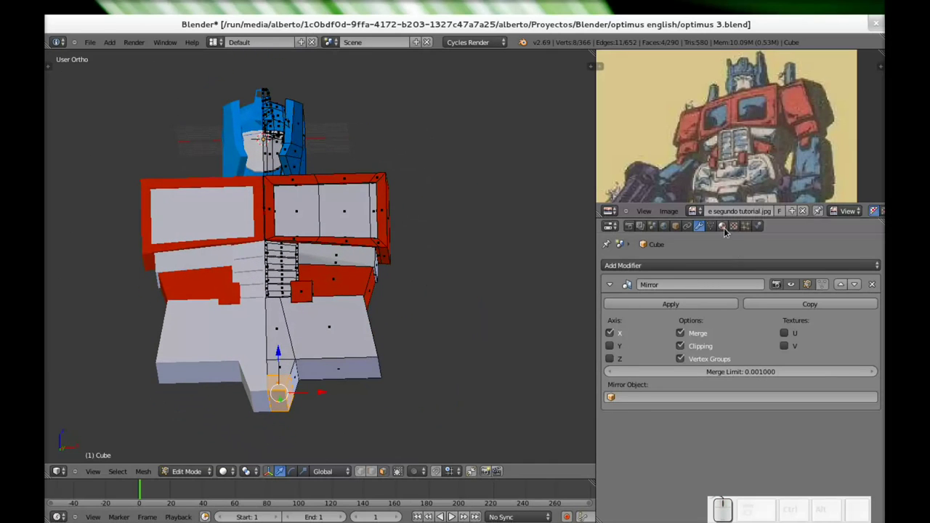
click(722, 226)
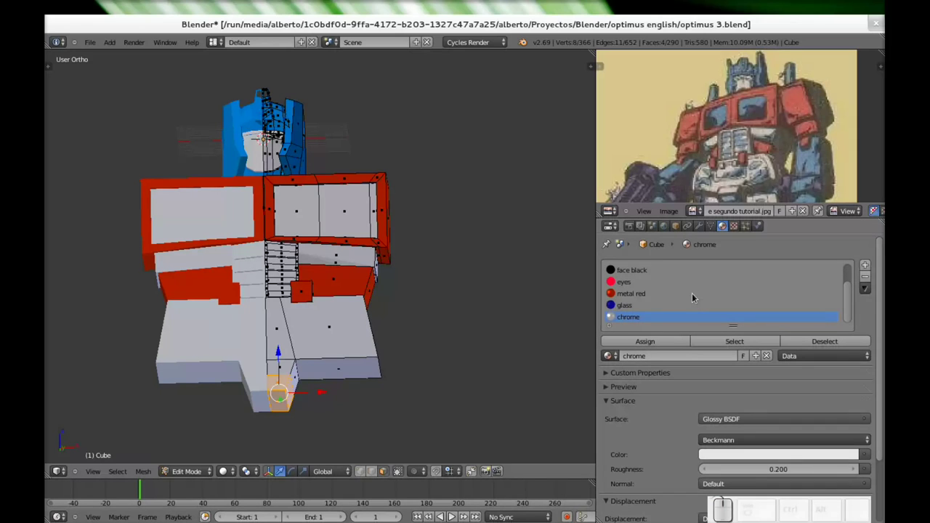
scroll(696, 293, up, 2)
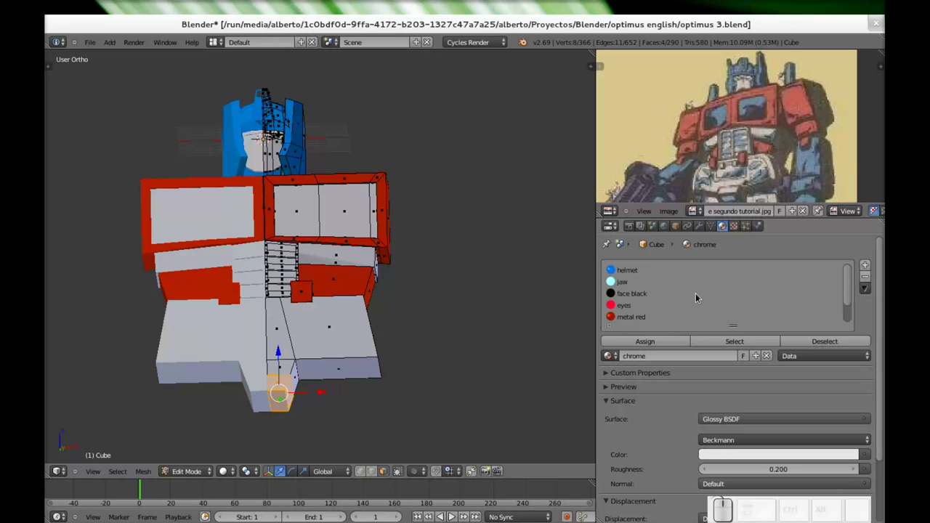
click(636, 272)
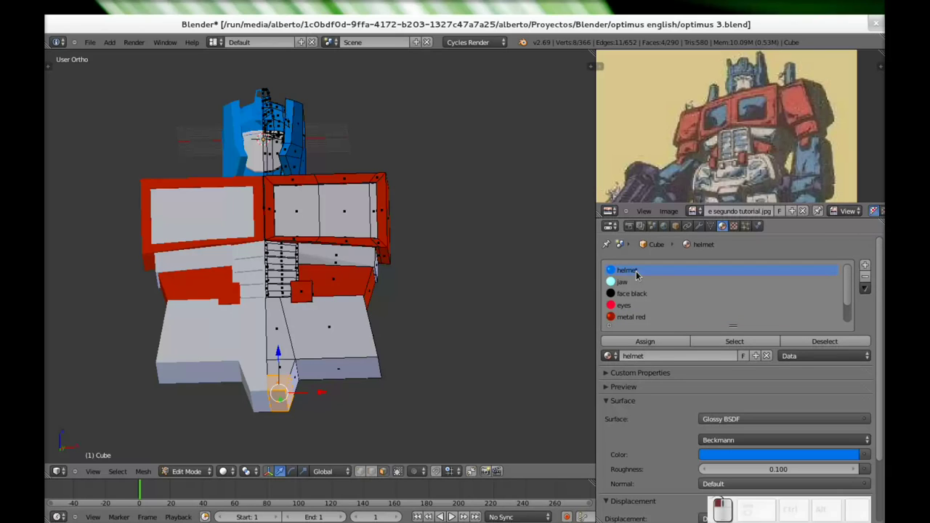
click(644, 341)
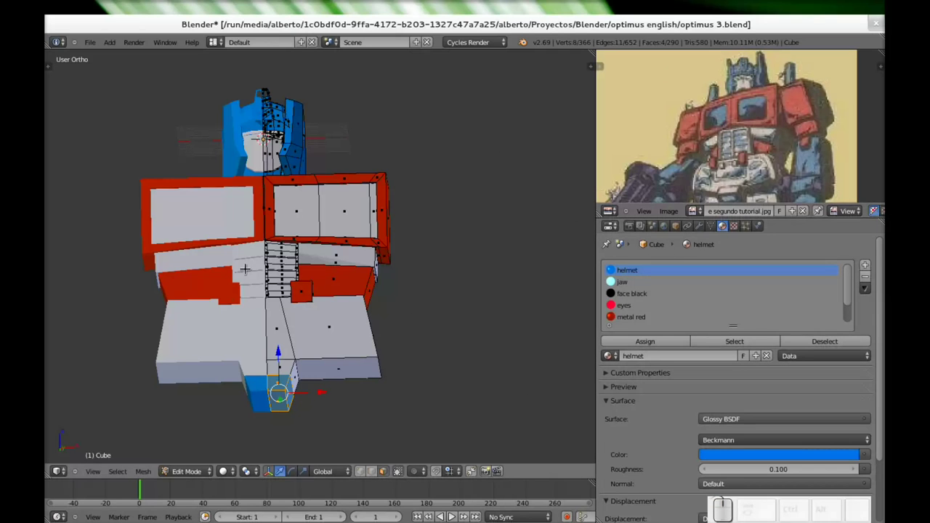
Box-select the faces of the torso's outer section, from the window frame down through the chrome band and red panel to the waist block
scroll(301, 309, down, 4)
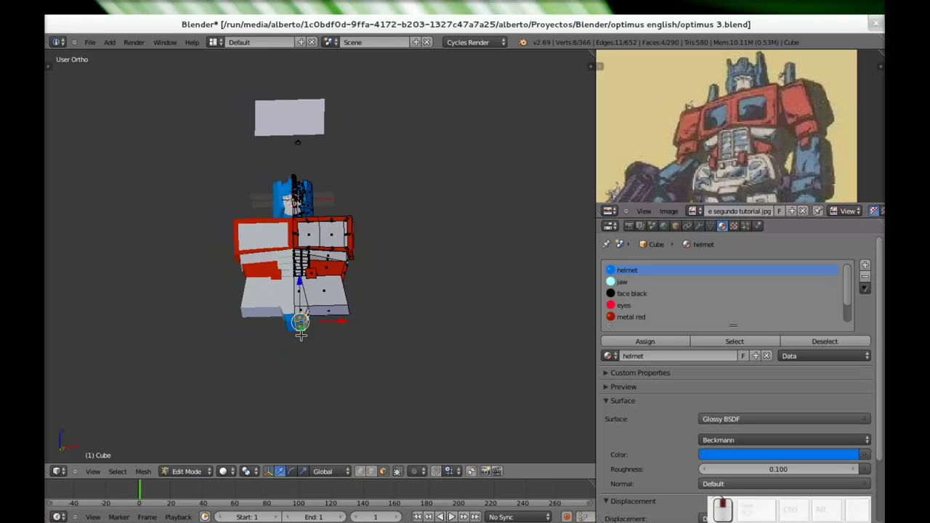
middle_drag(302, 302, 312, 343)
middle_drag(413, 252, 334, 282)
scroll(381, 265, up, 3)
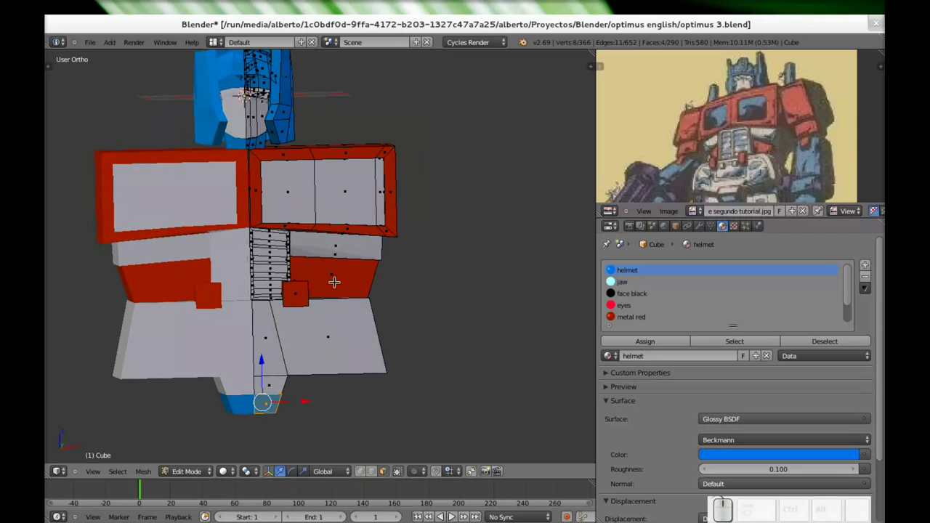
right_click(391, 191)
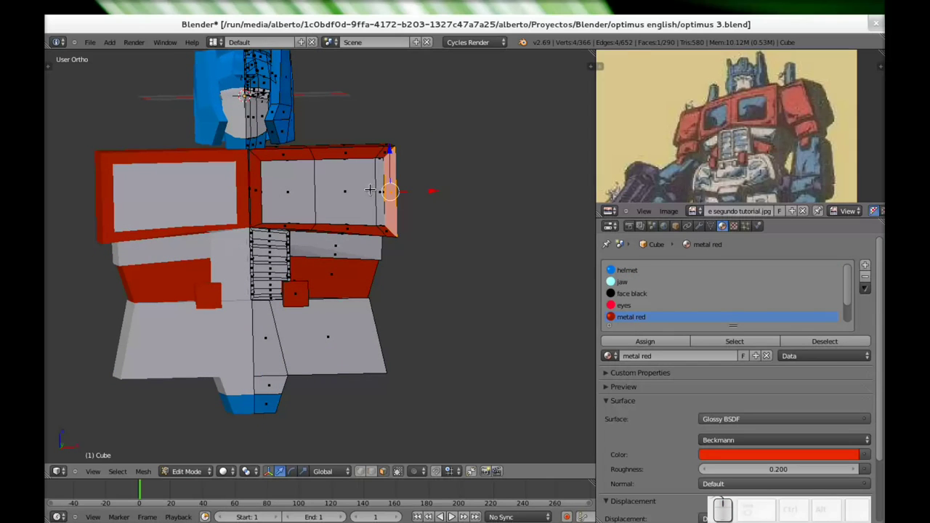
key(b)
drag(325, 132, 413, 321)
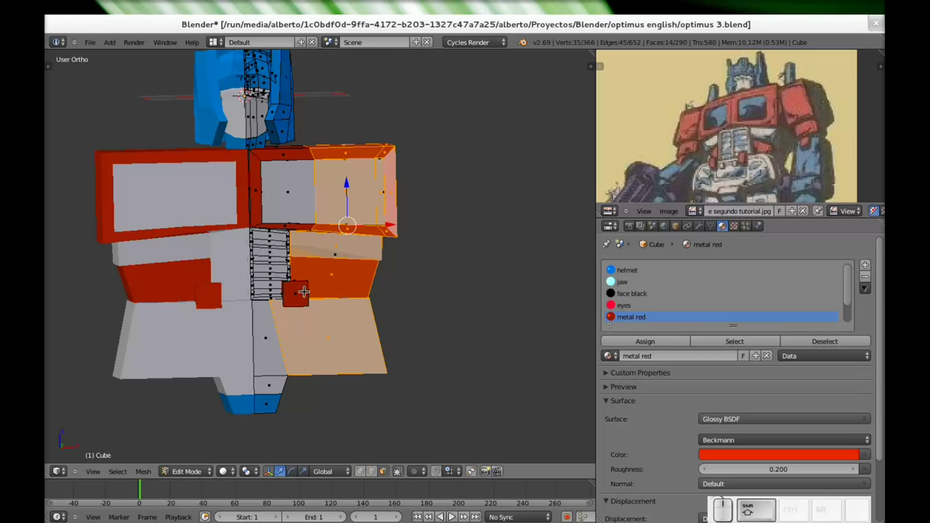
Extend the selection to the small red cube beside the grille and the front and side faces of the lower red panel
shift+right_click(302, 290)
key(b)
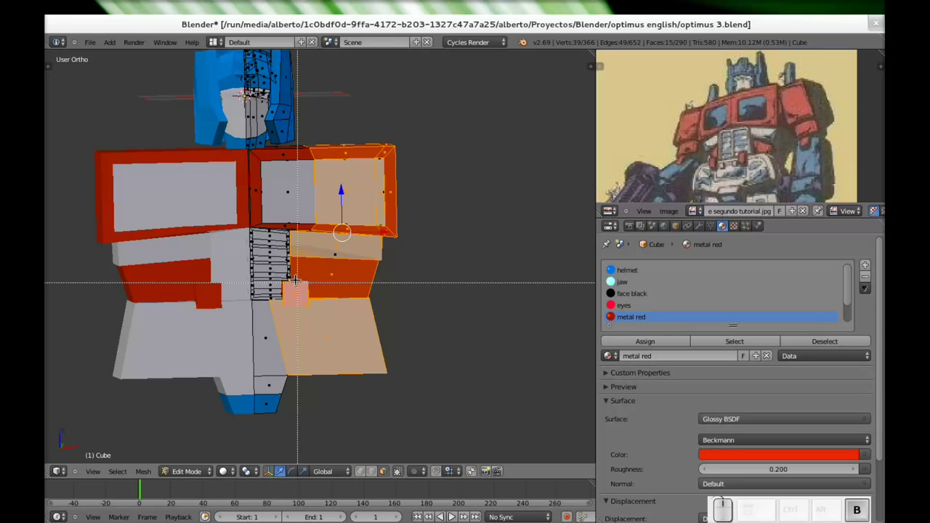
drag(294, 275, 322, 324)
middle_drag(321, 310, 314, 292)
shift+right_click(335, 278)
shift+right_click(315, 295)
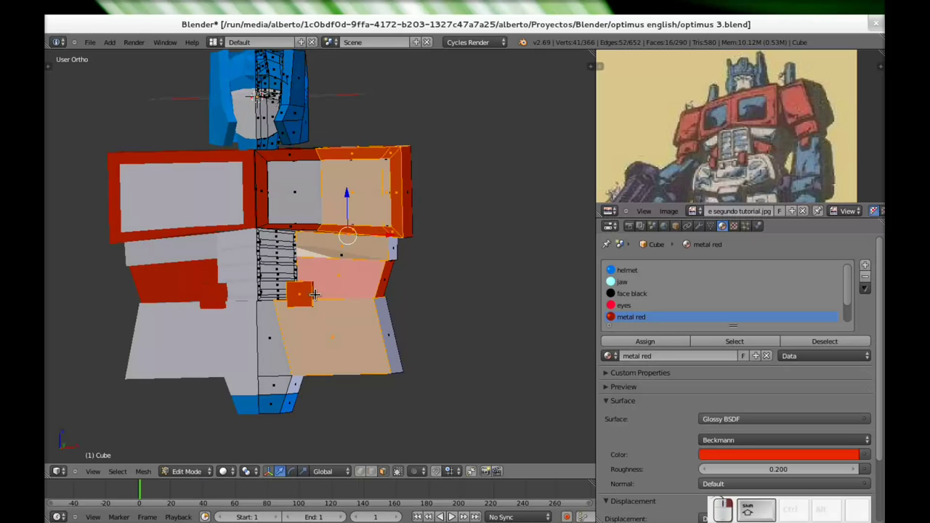
middle_drag(432, 279, 369, 291)
shift+right_click(433, 276)
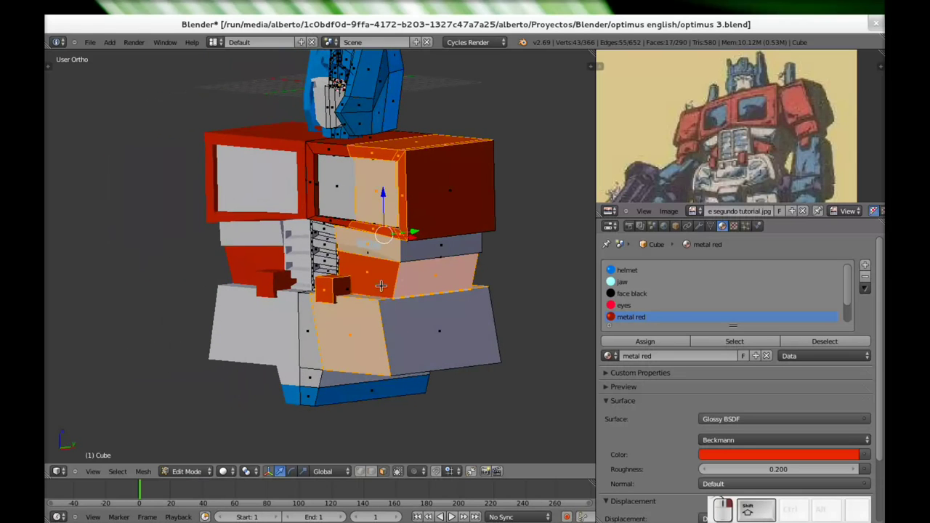
shift+right_click(339, 288)
Extend the selection to the outer back faces of the red chest block, the chrome band and the lower red panel
middle_drag(431, 276, 197, 265)
shift+right_click(243, 275)
shift+right_click(249, 255)
shift+right_click(247, 210)
middle_drag(258, 229, 248, 131)
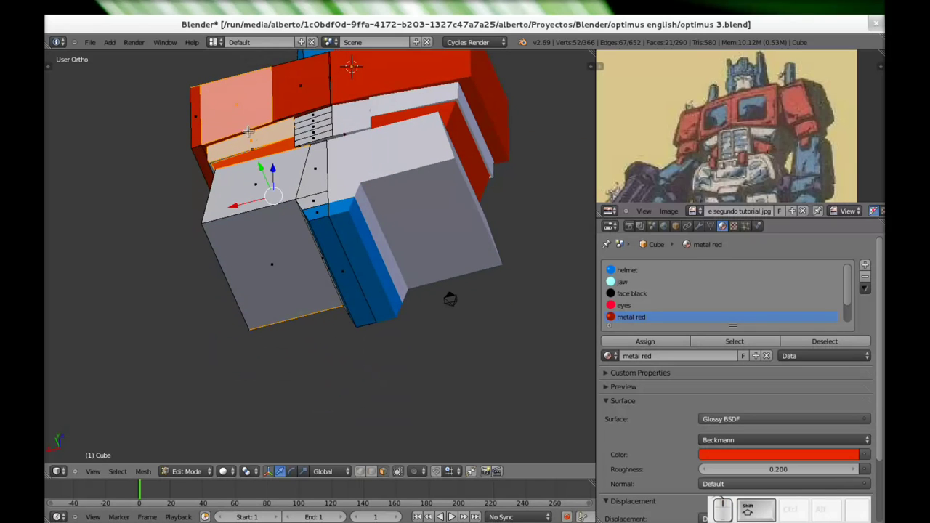
Add the narrow underside faces along the back of the chest block and the chrome band to the selection
scroll(247, 129, up, 3)
shift+middle_drag(271, 167, 360, 406)
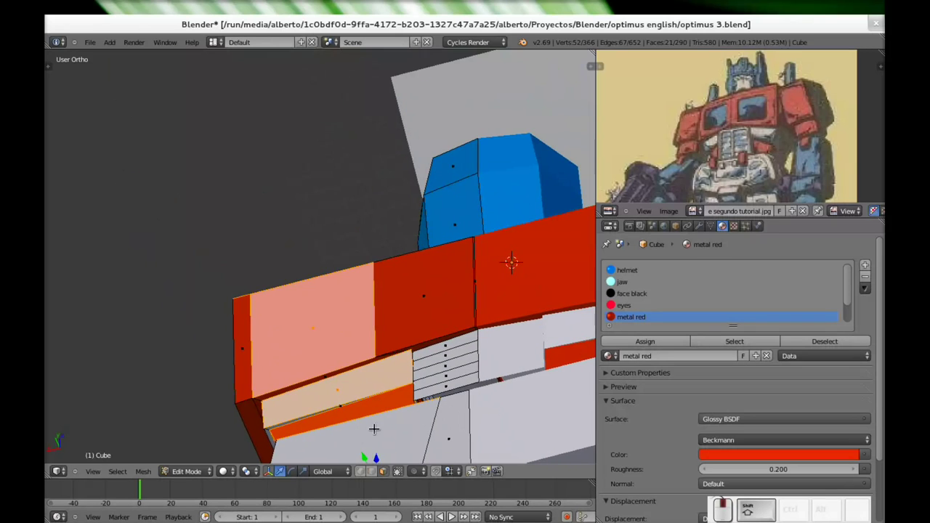
shift+right_click(335, 392)
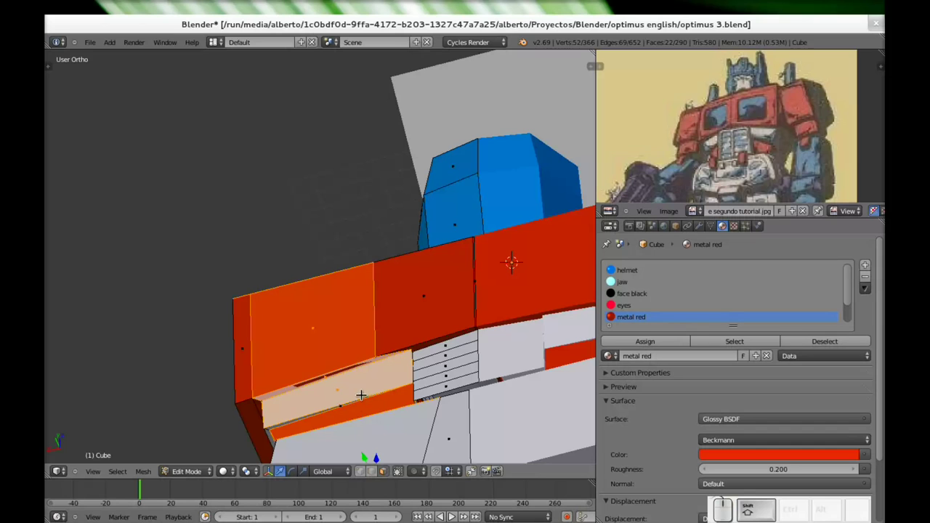
scroll(339, 409, up, 5)
shift+middle_drag(342, 436, 340, 122)
shift+right_click(367, 321)
scroll(380, 264, down, 3)
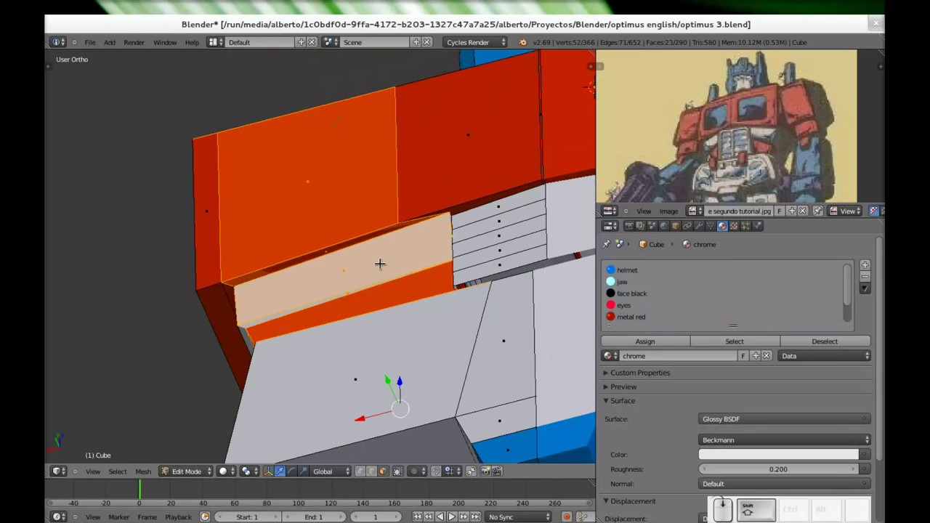
Extend the selection to the chest block's back corner strip, its outer side face and the thin strips underneath that side
shift+right_click(215, 215)
middle_drag(190, 297, 308, 284)
shift+right_click(308, 283)
shift+right_click(304, 298)
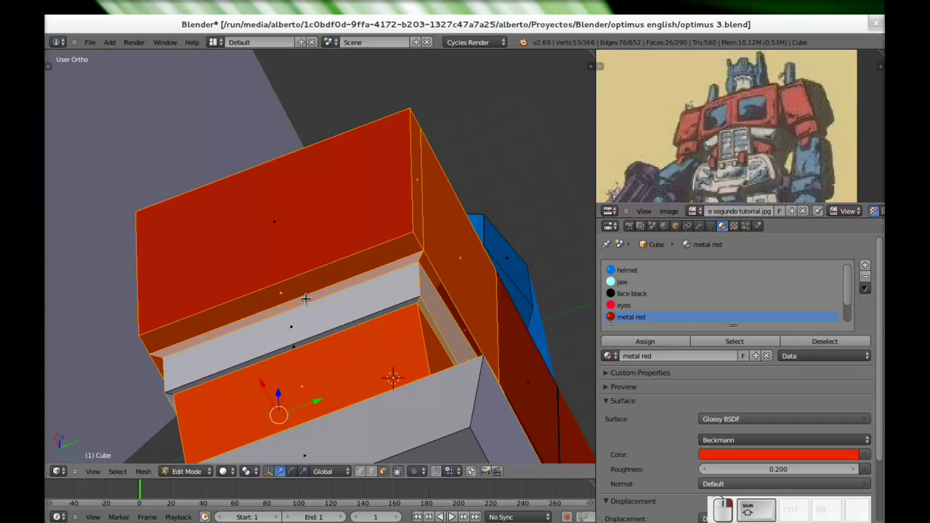
shift+right_click(300, 249)
middle_drag(300, 249, 382, 342)
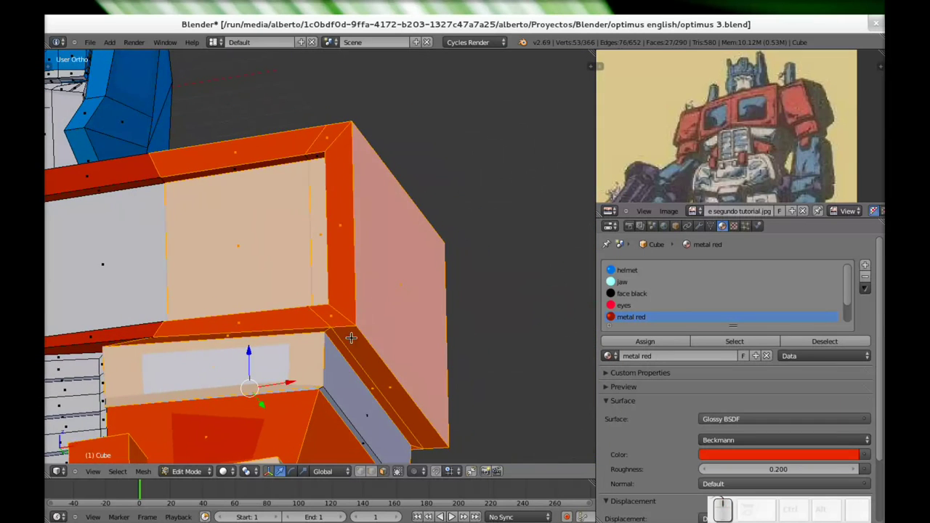
Add the remaining side strips beneath the chest block and beside the chrome band to the selection
shift+right_click(386, 385)
middle_drag(386, 385, 329, 378)
shift+right_click(331, 381)
middle_drag(487, 369, 340, 333)
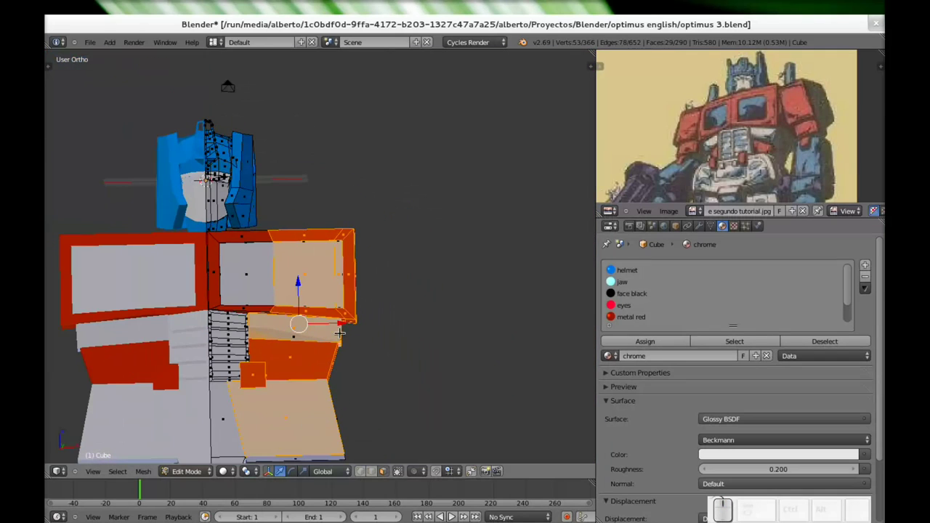
Test an inward shift of the selected outer section along X, and add the three missed faces to the selection
drag(337, 324, 321, 327)
middle_drag(321, 328, 377, 338)
shift+click(336, 417)
shift+click(395, 325)
shift+click(327, 377)
middle_drag(251, 353, 298, 348)
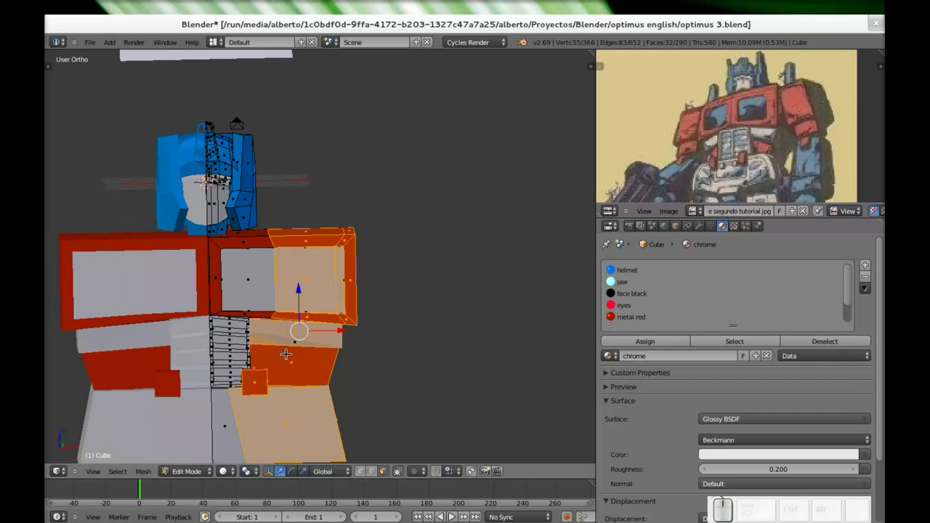
Add the linked grille faces to the selection and move the torso's selected outer section slightly inward along X
key(l)
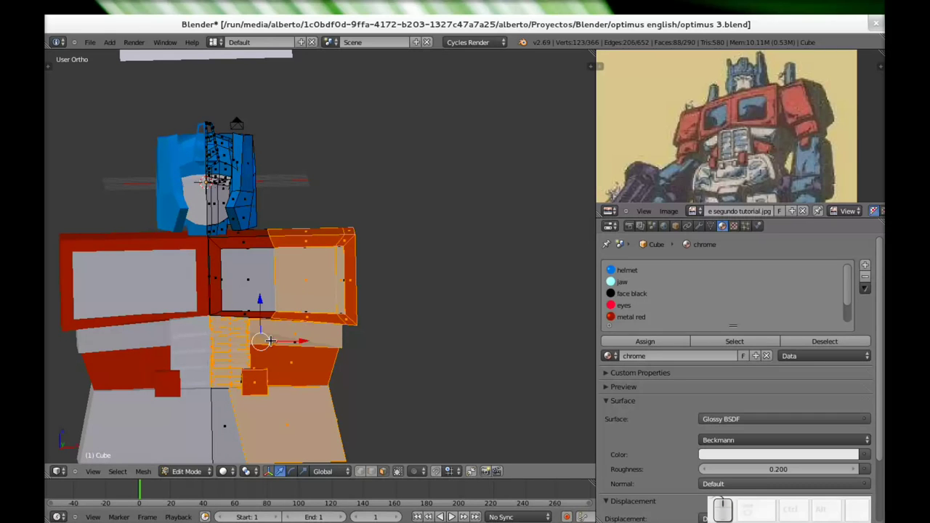
key(shift)
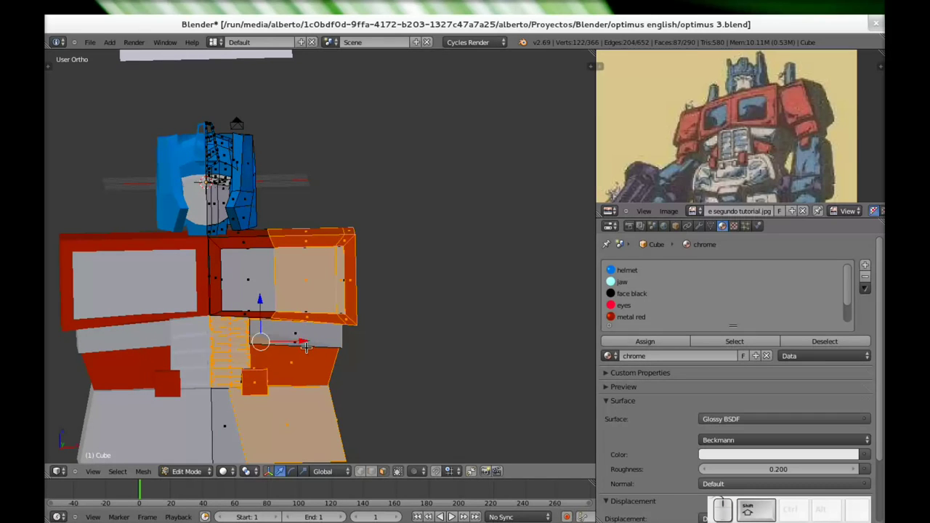
middle_drag(363, 356, 311, 315)
scroll(247, 319, up, 5)
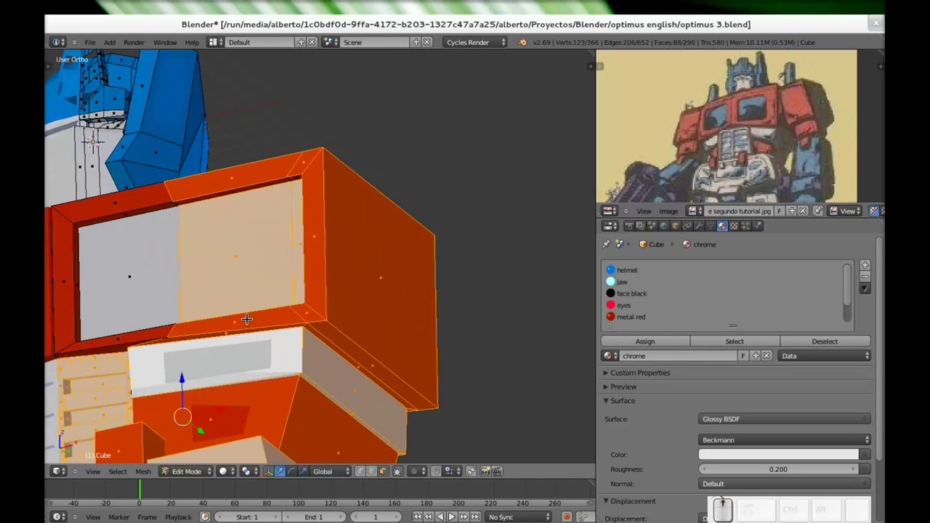
shift+middle_drag(236, 375, 303, 289)
drag(273, 340, 255, 344)
scroll(259, 342, down, 4)
scroll(262, 341, down, 4)
middle_drag(261, 341, 377, 378)
middle_drag(494, 338, 227, 333)
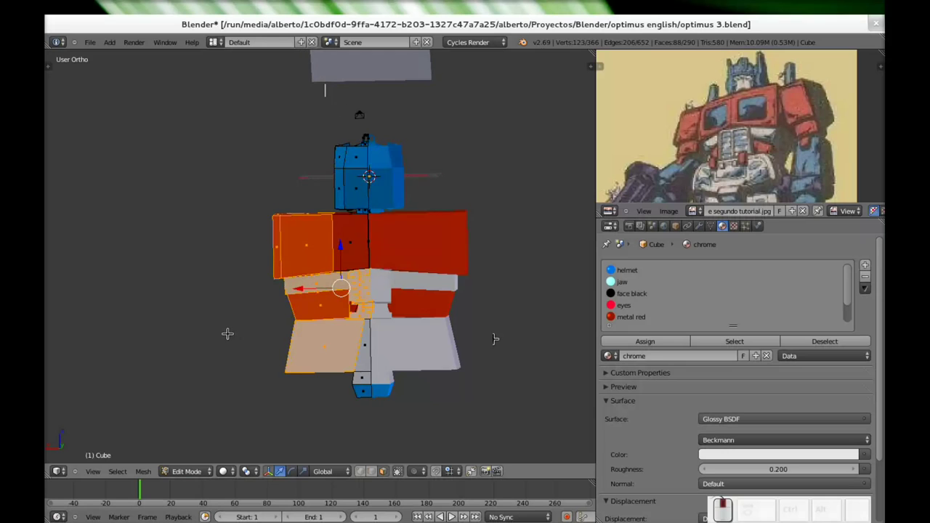
Select all geometry linked to the rear lower red panel, try shifting it sideways from the grille, and undo it
scroll(335, 357, up, 8)
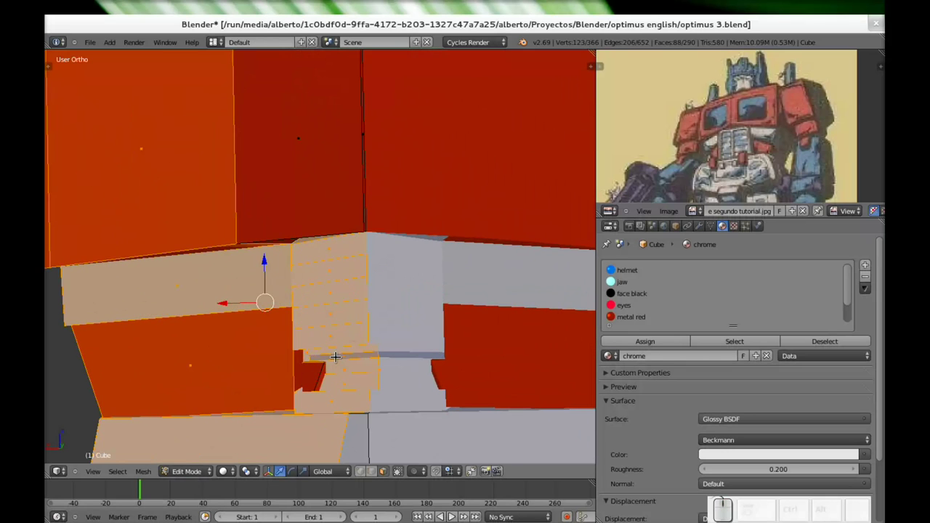
key(a)
middle_drag(335, 357, 166, 384)
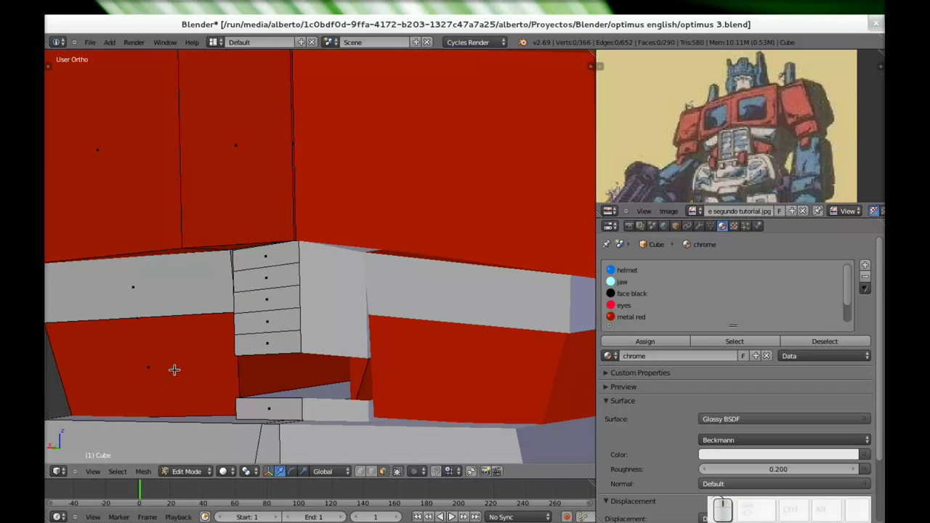
right_click(174, 370)
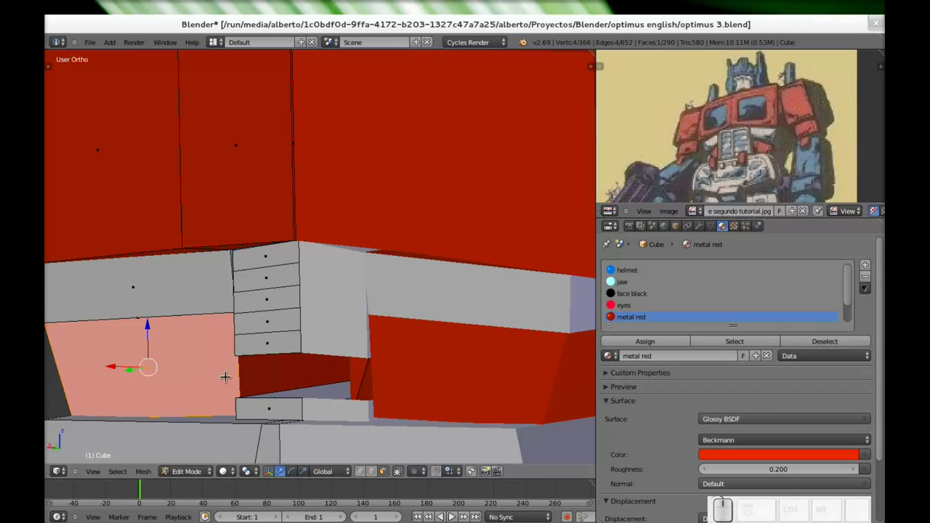
key(ctrl+l)
middle_drag(203, 191, 261, 295)
scroll(261, 295, up, 1)
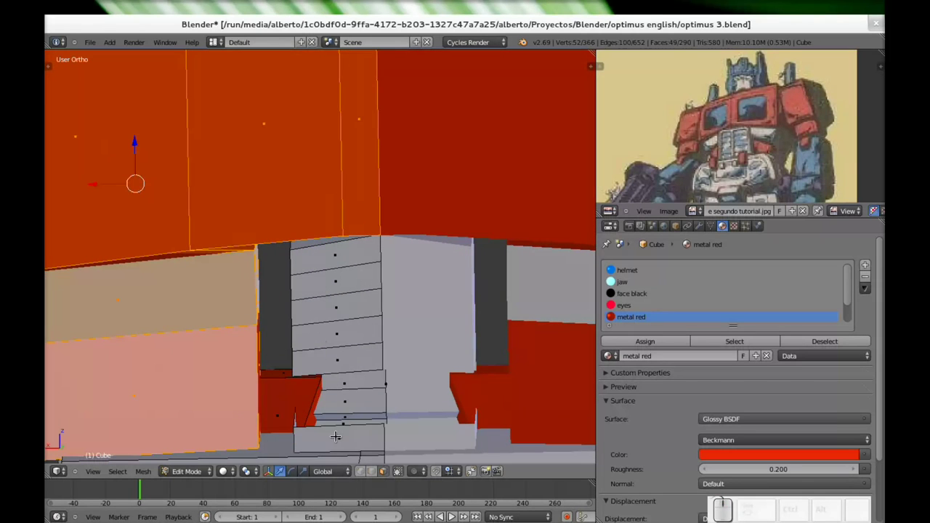
key(ctrl+z)
Fill the opening at the back of the grille with a face between its upper and lower horizontal edges
middle_drag(350, 392, 337, 330)
click(371, 471)
right_click(342, 329)
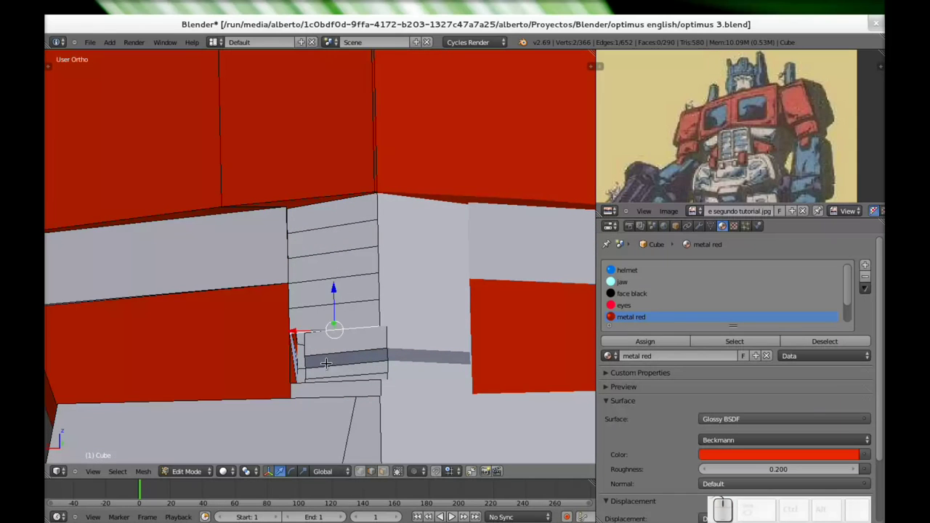
shift+right_click(337, 345)
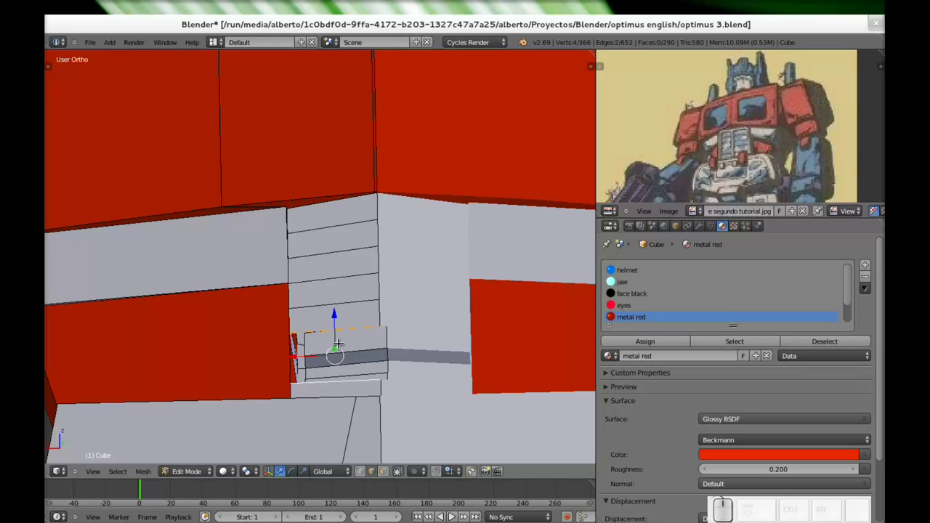
key(f)
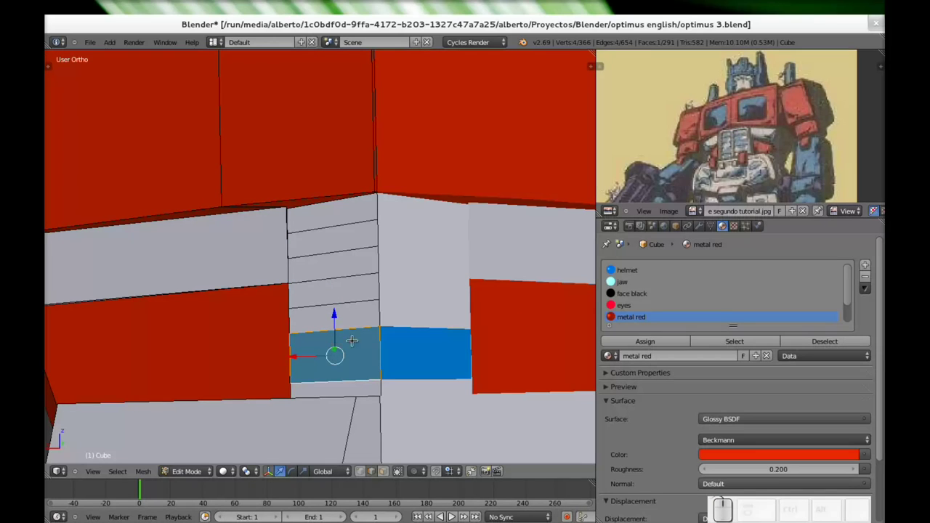
Assign the chrome material to the new face at the back of the grille
click(629, 343)
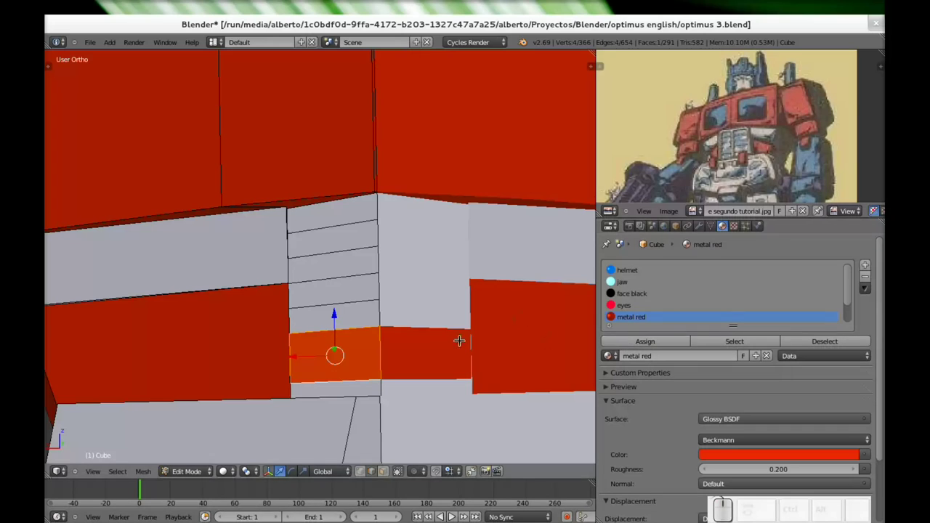
scroll(644, 314, down, 2)
click(628, 316)
click(645, 342)
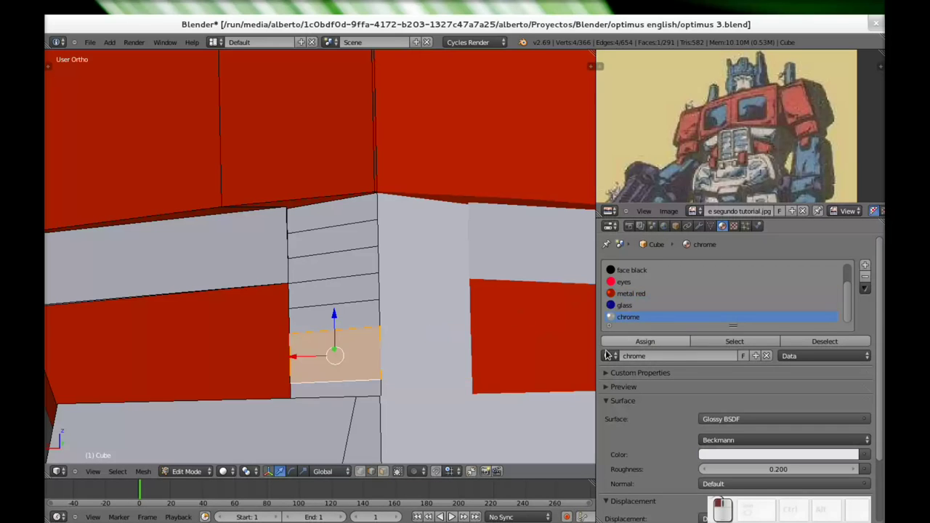
Raise the waist block's bottom outer edge about 1.1 units along Z so that its underside slopes upward
scroll(383, 339, down, 6)
middle_drag(348, 327, 446, 315)
scroll(382, 282, up, 2)
scroll(385, 283, down, 1)
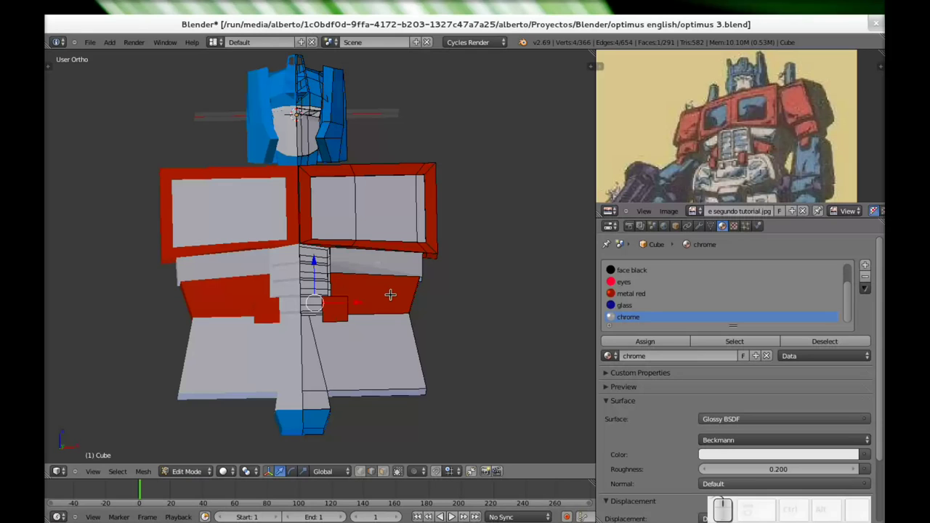
middle_drag(452, 376, 436, 353)
right_click(415, 390)
key(g)
key(z)
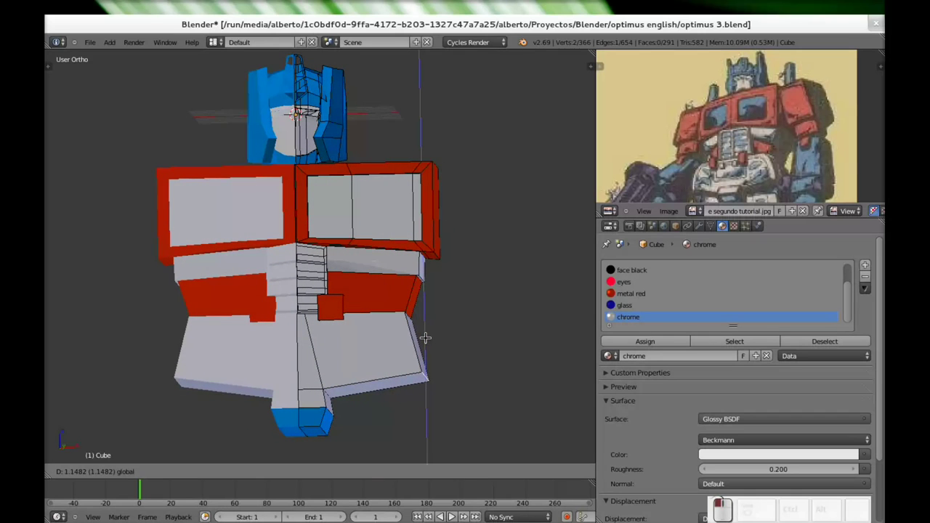
click(425, 340)
Move the waist block's bottom inner edge, beside the blue-tipped central piece, outward along X
middle_drag(424, 340, 359, 383)
right_click(356, 383)
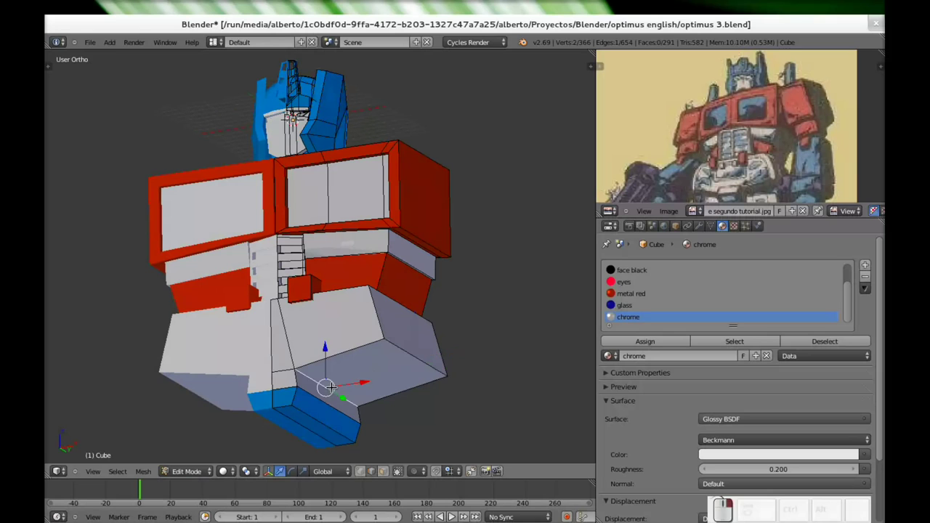
key(g)
key(x)
click(372, 378)
middle_drag(373, 378, 396, 407)
scroll(396, 407, down, 3)
middle_drag(356, 370, 369, 329)
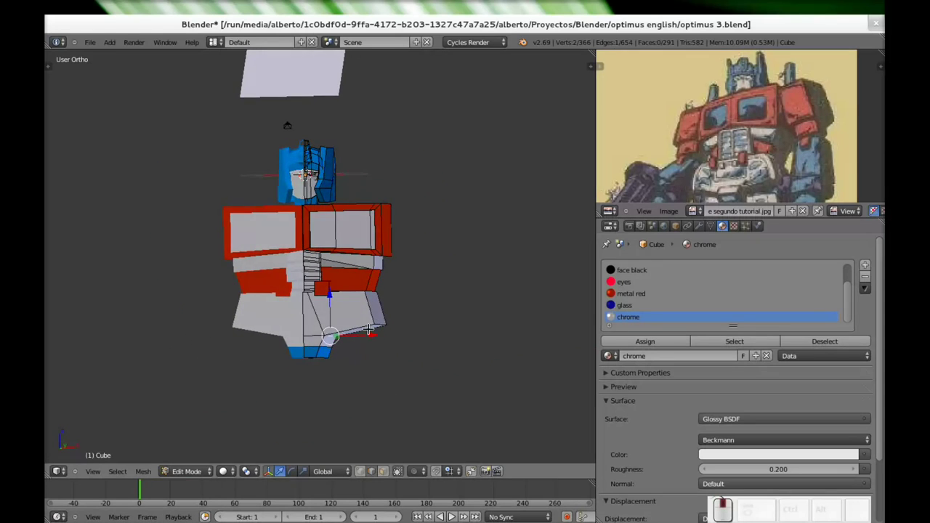
Examine the robot's waist, hips and legs in the reference image
scroll(360, 332, down, 4)
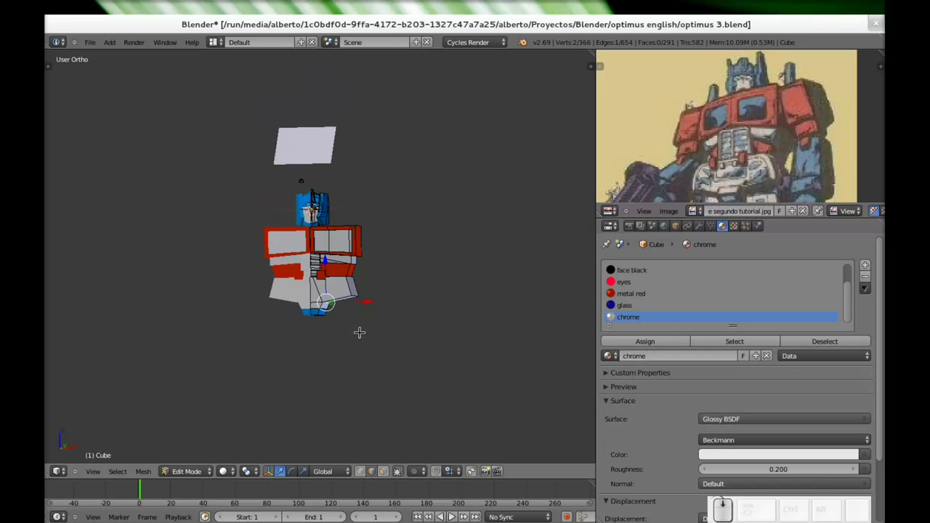
scroll(360, 332, up, 4)
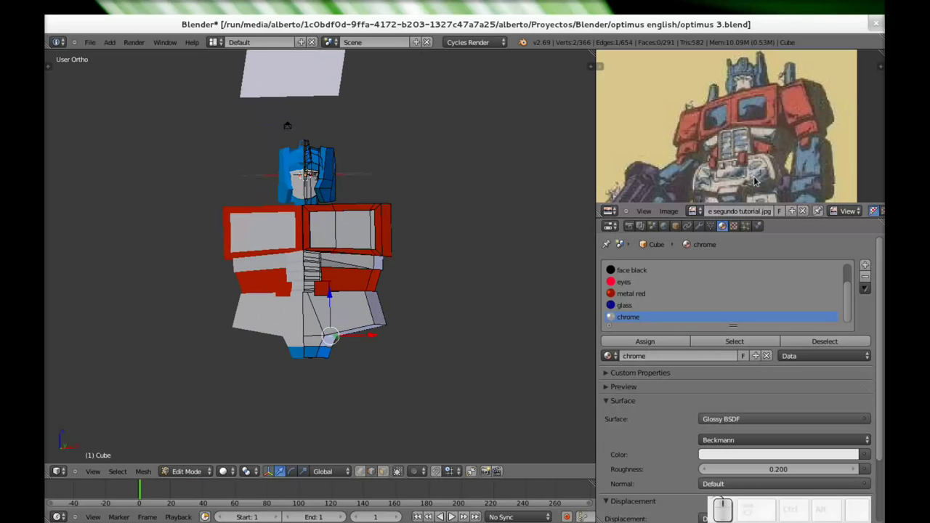
scroll(755, 173, up, 4)
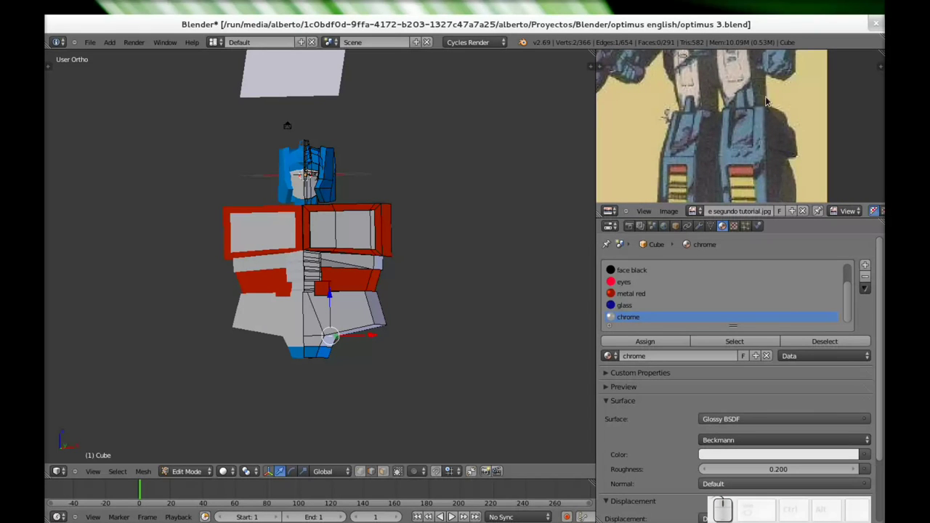
middle_drag(779, 142, 792, 180)
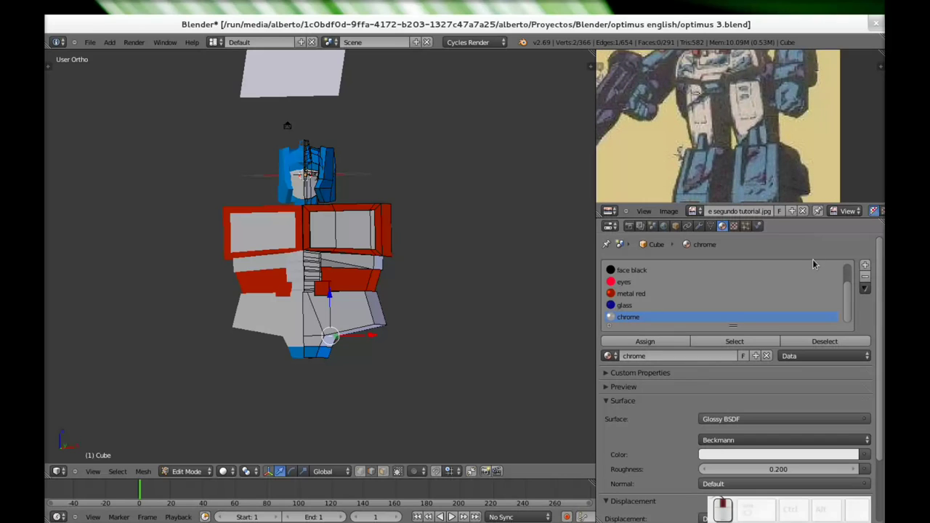
scroll(771, 122, down, 2)
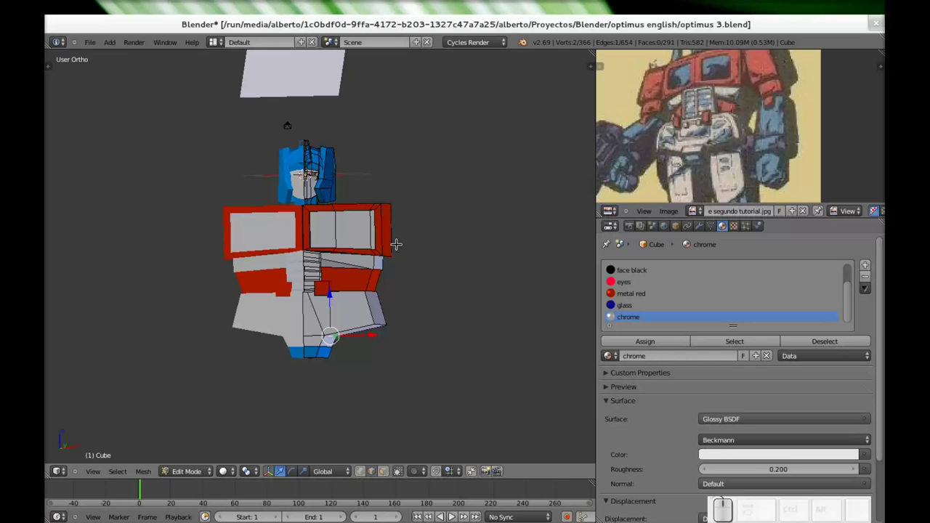
Save the project as a new version named optimus 4.blend
key(shift+ctrl)
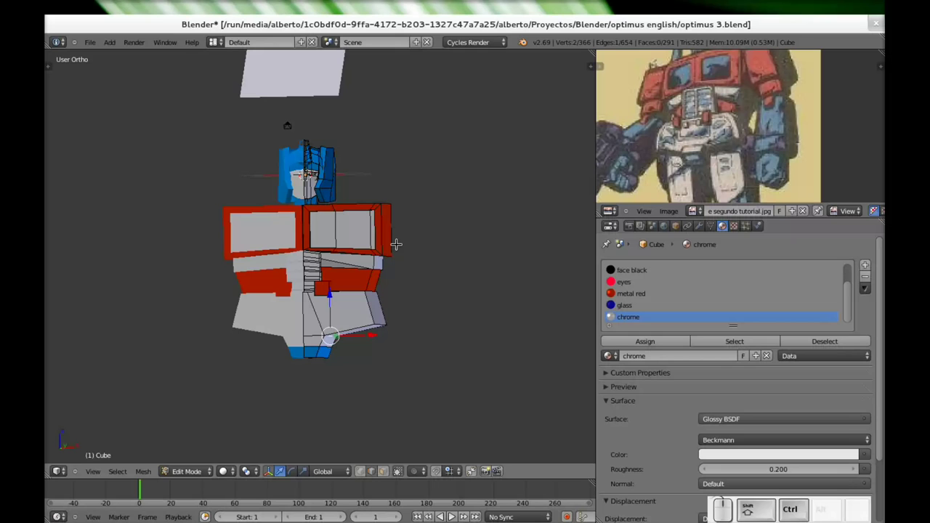
key(ctrl+shift+s)
key(KP_Add)
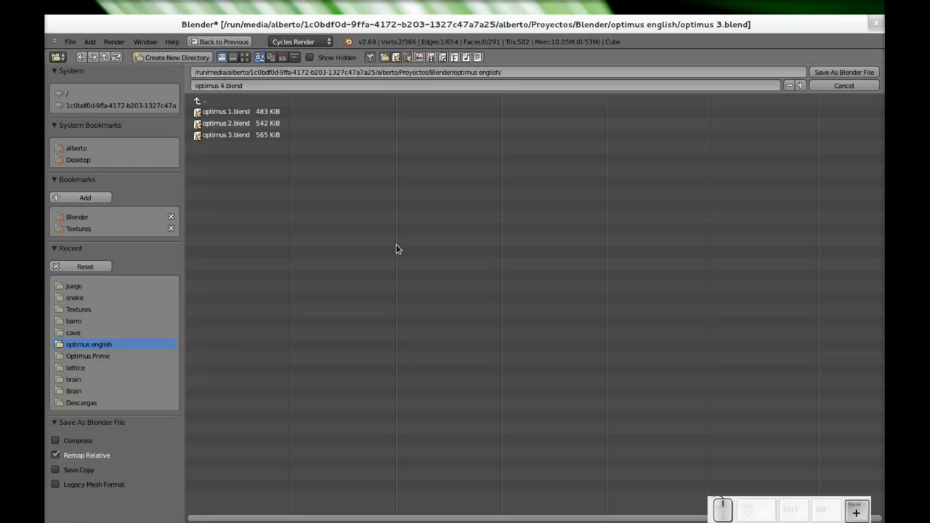
key(Return)
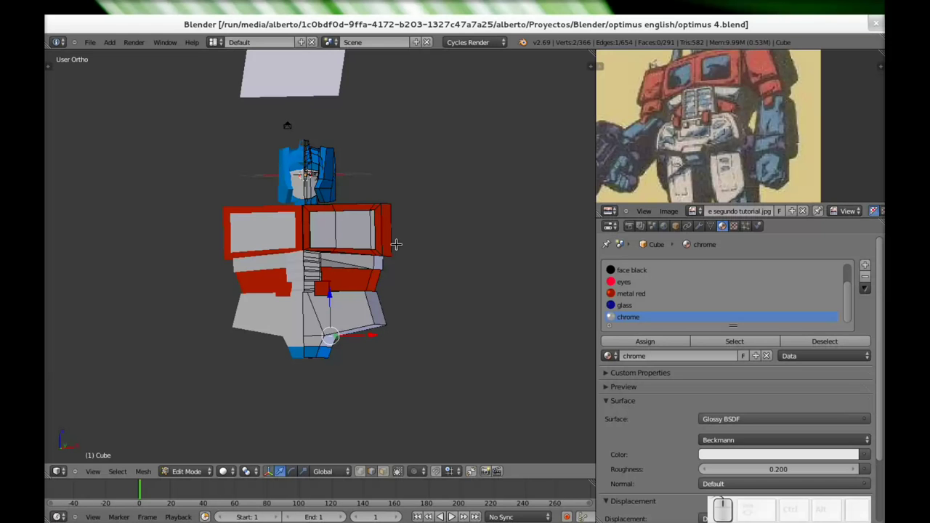